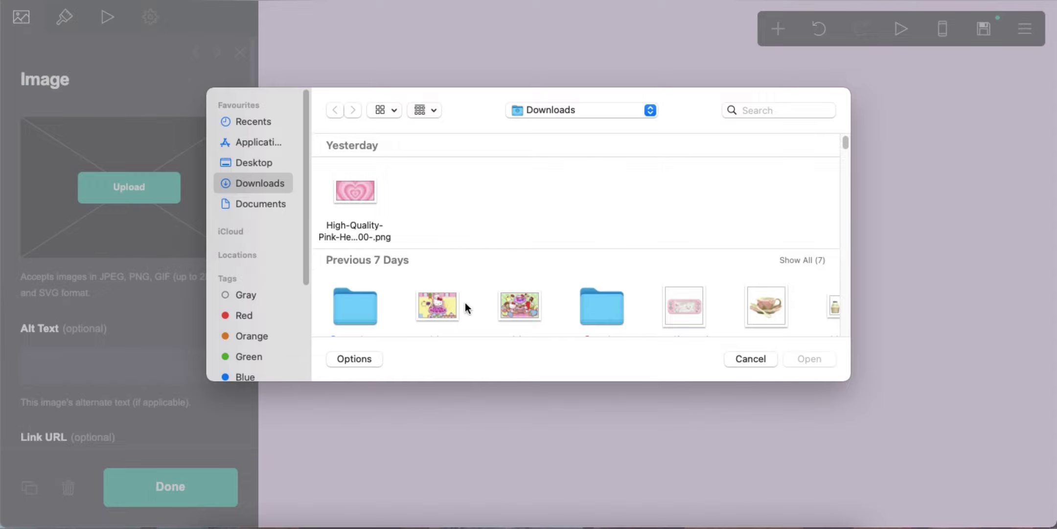
Step: Upload the Hello Kitty Cafe season picture into the image element and accept it without edits
double_click(498, 227)
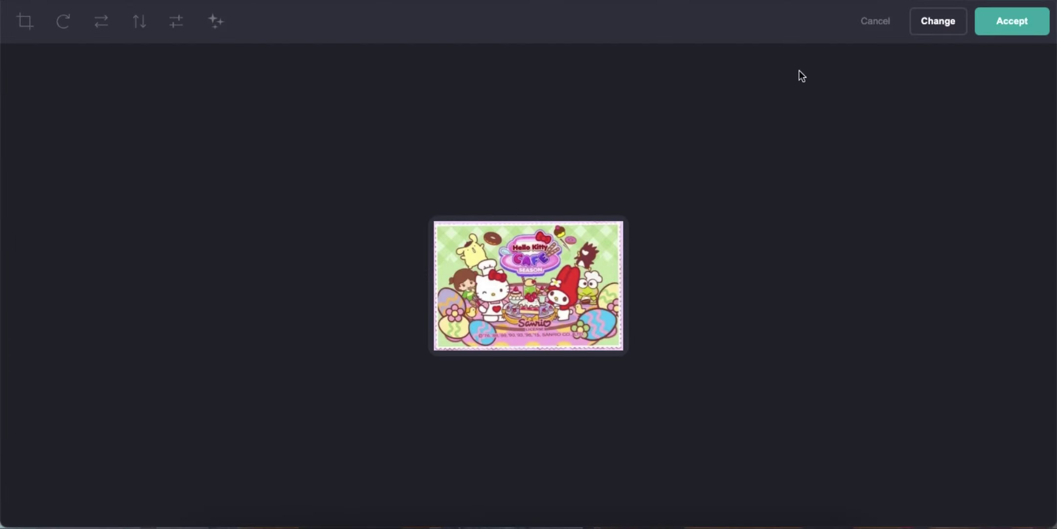
left_click(1012, 24)
left_click(754, 186)
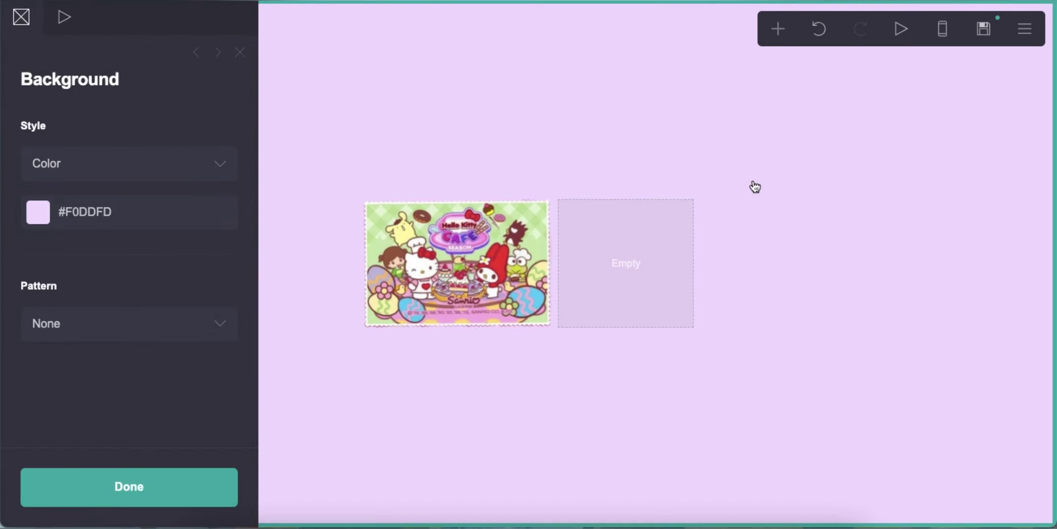
Step: Add a text element reading "★ Welcome to ★" in the empty column beside the picture
left_click(777, 30)
left_click(606, 99)
left_click_drag(113, 135, 2, 136)
type("★ Welcome to ★")
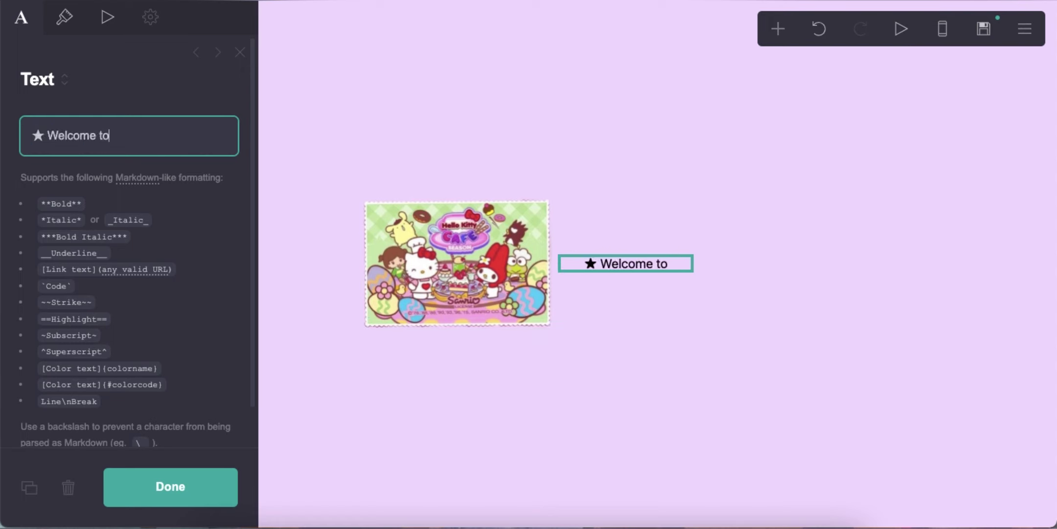
Step: Set the "★ Welcome to ★" text's color to #F38EC9 and its font to Inter
left_click(64, 17)
left_click(123, 177)
type("#F3")
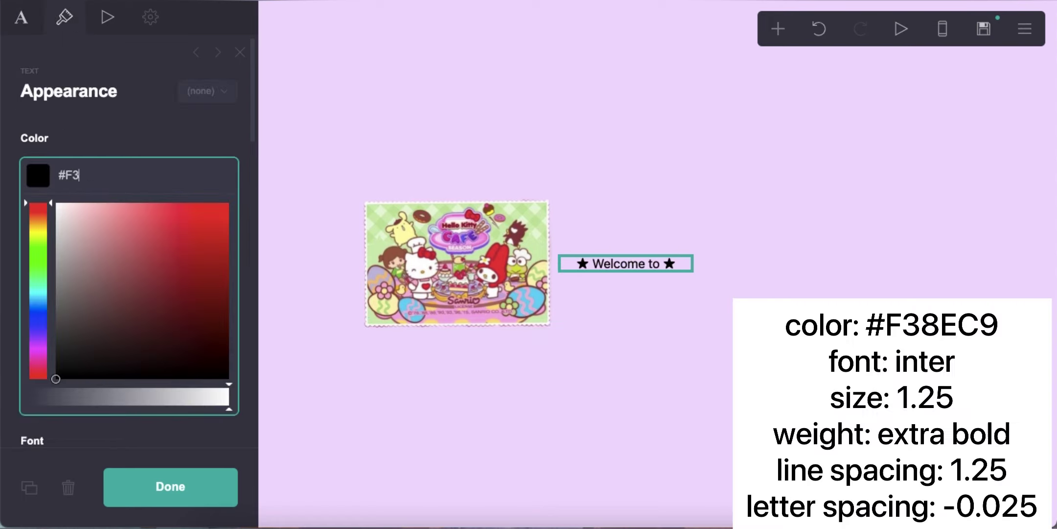
type("8EC9")
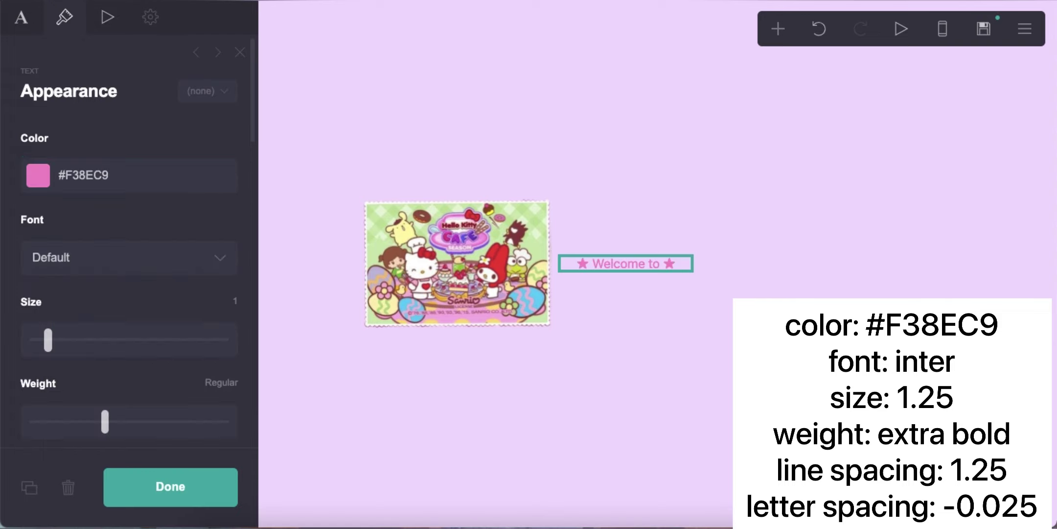
left_click(130, 275)
scroll(126, 265, "down", 15)
scroll(125, 266, "down", 4)
left_click(98, 294)
Step: Set the welcome text's size to 1.25 and its weight to Extra Bold
left_click(218, 299)
type("1.25")
key("Return")
left_click(200, 401)
Step: Set the welcome text's line spacing to 1.25 and its letter spacing to -0.025
scroll(140, 360, "down", 3)
left_click(230, 271)
type("1.25")
key("Return")
scroll(178, 313, "down", 2)
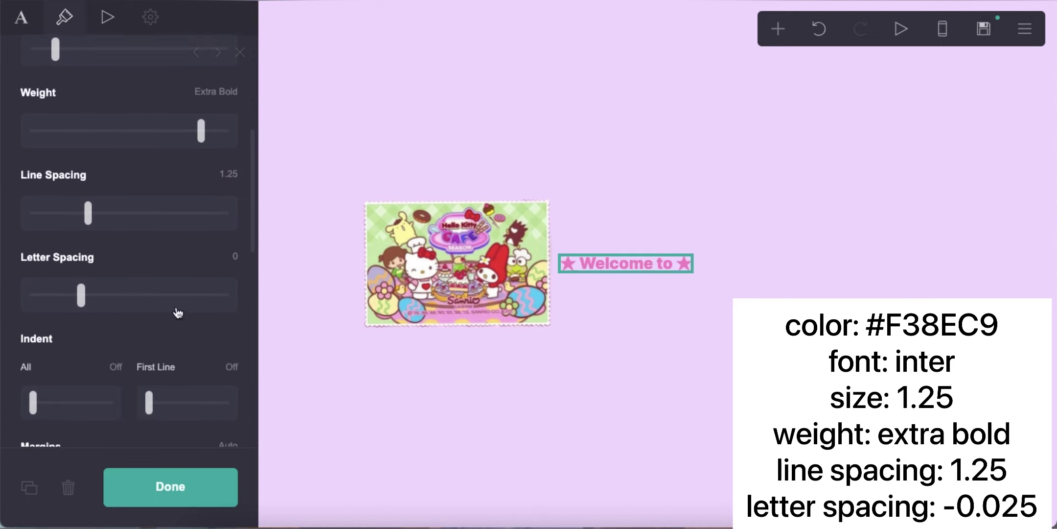
type("-0.025")
key("Return")
scroll(191, 278, "down", 3)
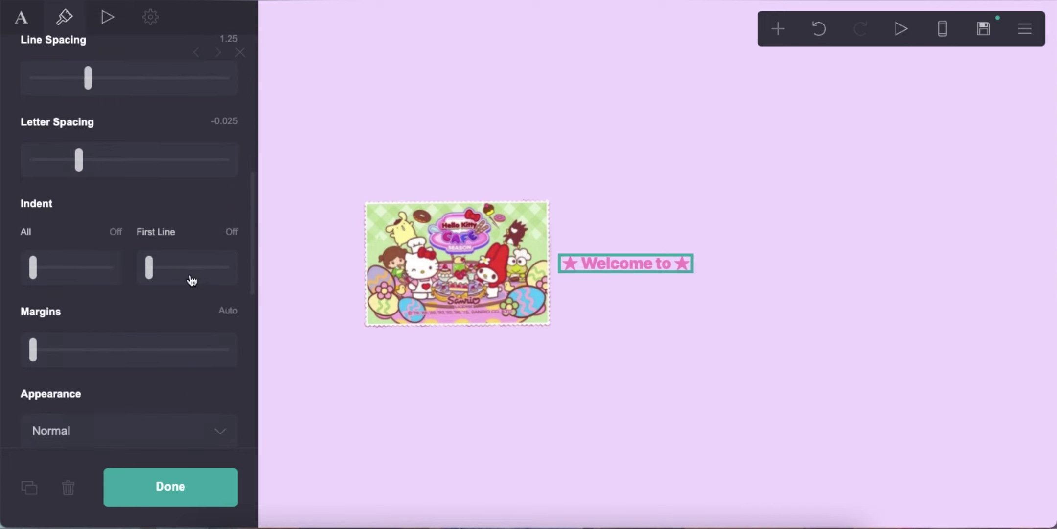
left_click(595, 361)
Step: Add a text element below the welcome line reading "WONDER" and "PLACE CAFE" on two lines
left_click(778, 28)
left_click(637, 88)
left_click_drag(517, 325, 607, 268)
left_click(23, 20)
left_click(73, 141)
type("WONDER")
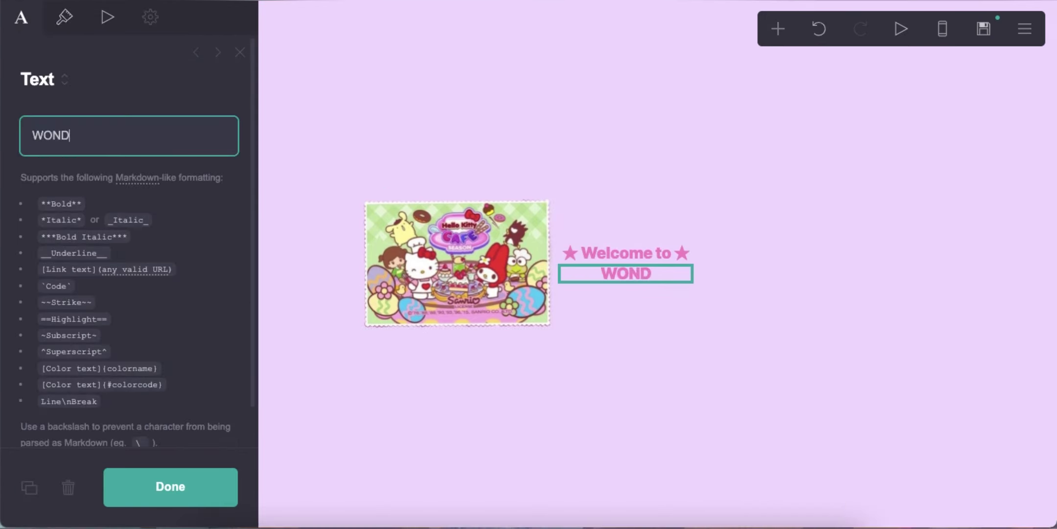
key("Return")
type("PLACE CAFE")
Step: Set the "WONDER PLACE CAFE" text's color to #D3FFA2 and its size to 1.625
left_click(65, 18)
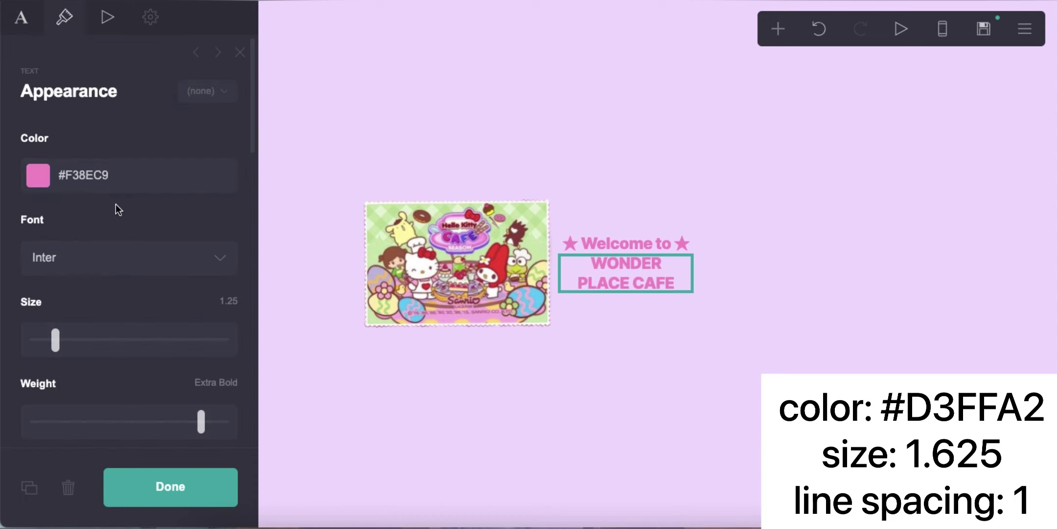
left_click(118, 175)
type("#D3FFA2")
key("Return")
left_click(229, 301)
type("1.625")
key("Return")
Step: Set the cafe name text's line spacing to 1
scroll(157, 327, "down", 3)
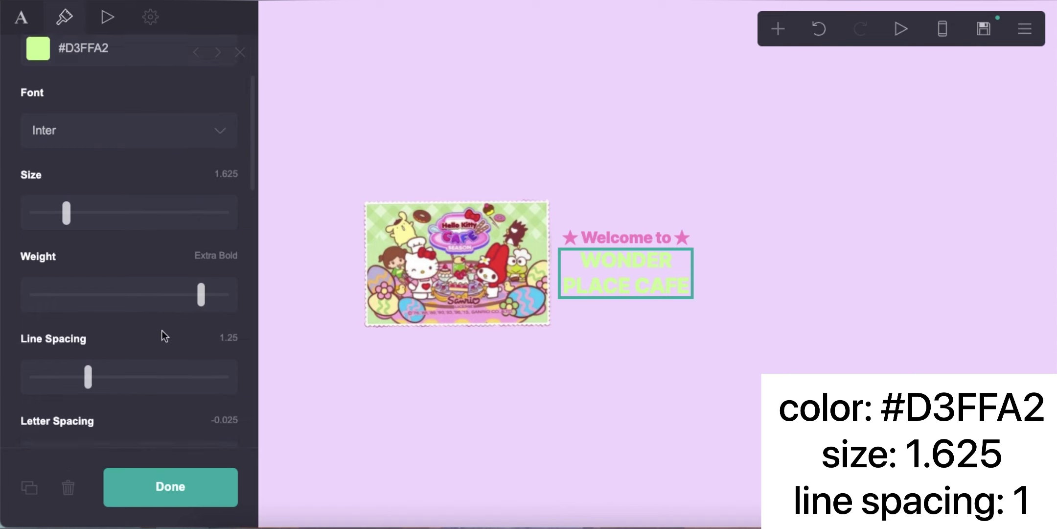
left_click(227, 315)
type("1")
key("Return")
Step: Give the cafe name text a #7E9169 drop shadow with angle 0°, distance 0 and blur 2.5
scroll(146, 336, "down", 5)
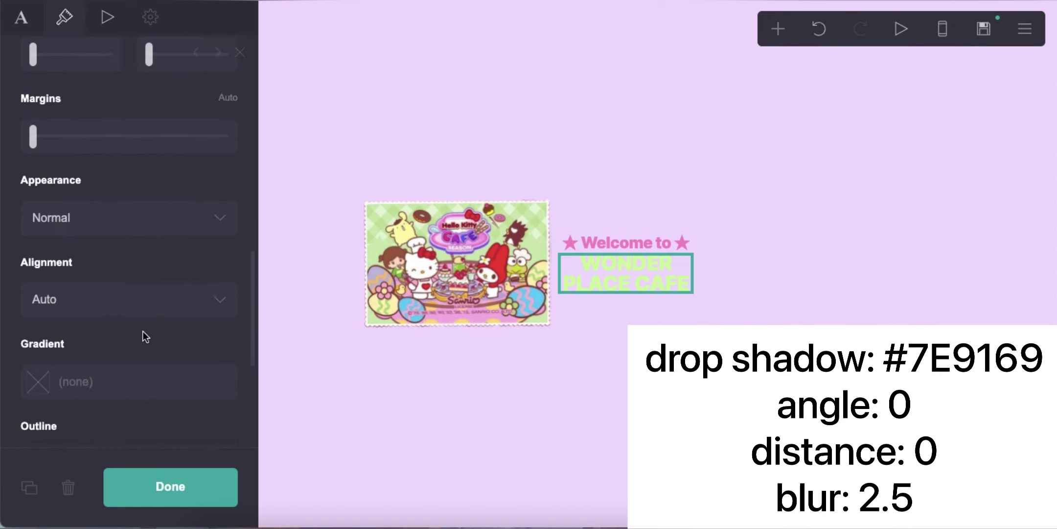
scroll(143, 332, "down", 5)
left_click(143, 337)
type("#7E9169")
key("Return")
scroll(94, 337, "down", 5)
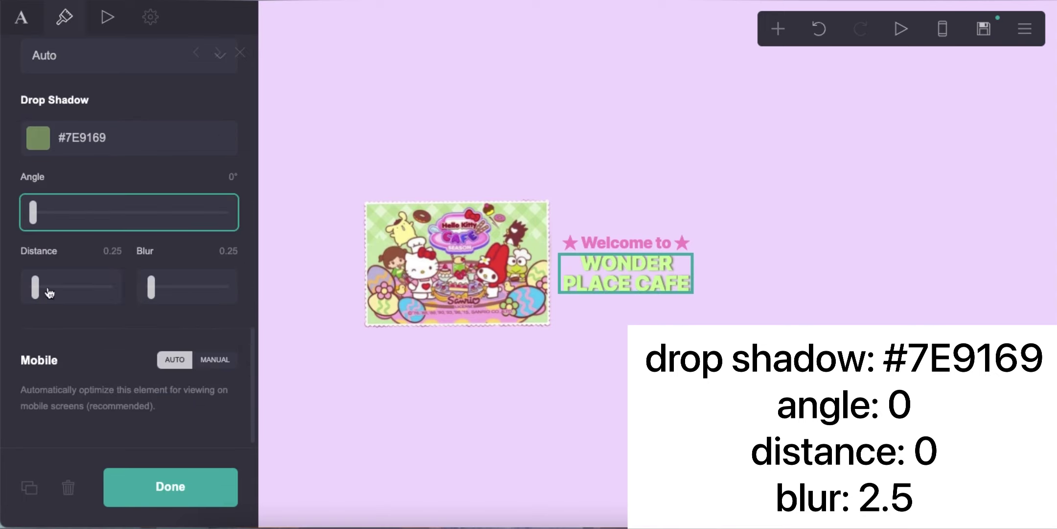
left_click(226, 249)
type("2.5")
key("Return")
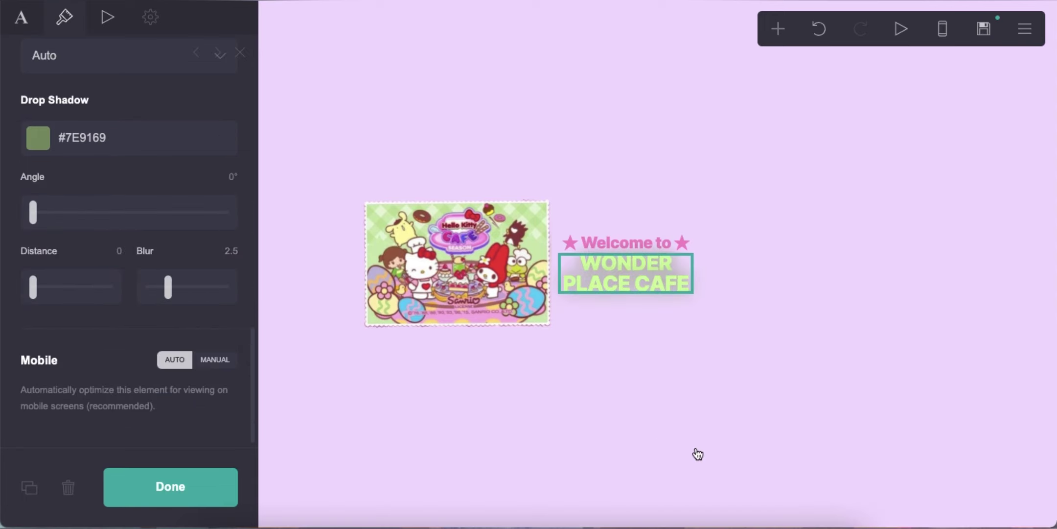
left_click(696, 453)
Step: Add a text element below the cafe name containing "==[..]{transparent}OPEN![..]{transparent}=="
left_click(777, 29)
left_click(598, 83)
left_click_drag(502, 325, 602, 294)
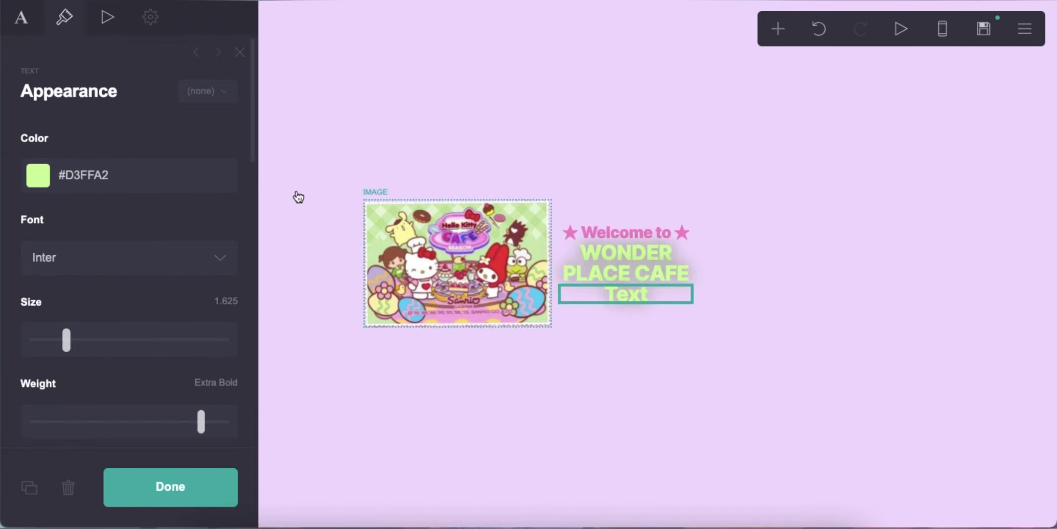
type("==")
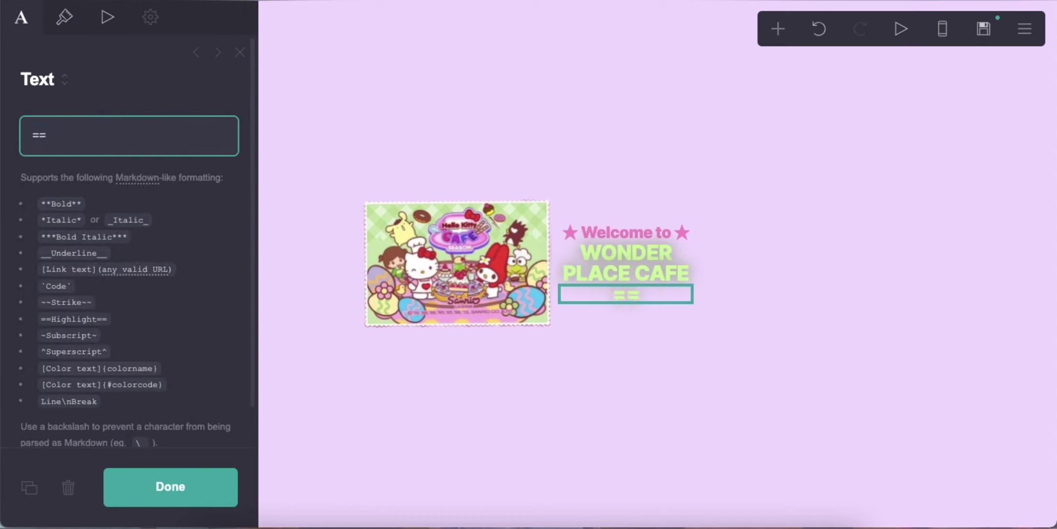
type("[..]{transparent")
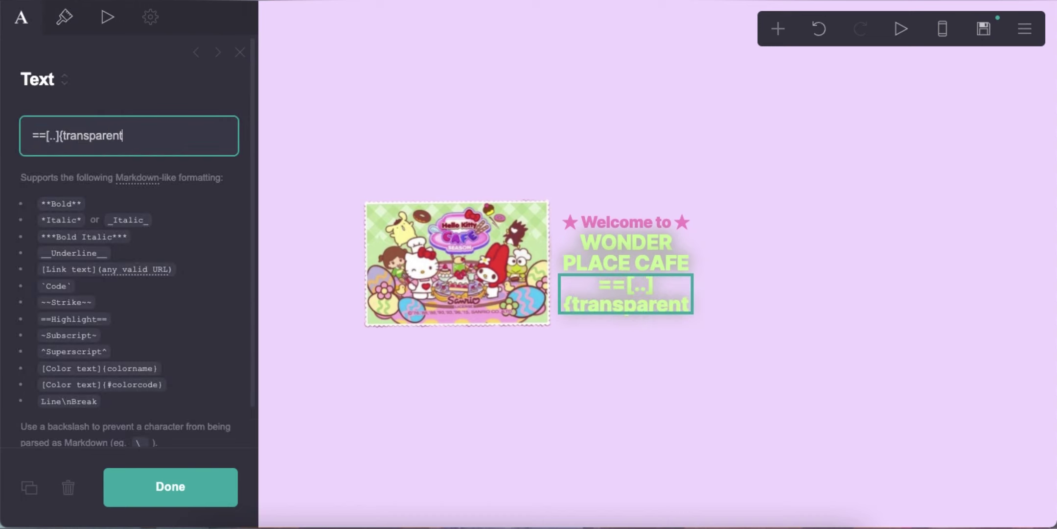
type("}OPEN![..]{transpa")
type("rent}==")
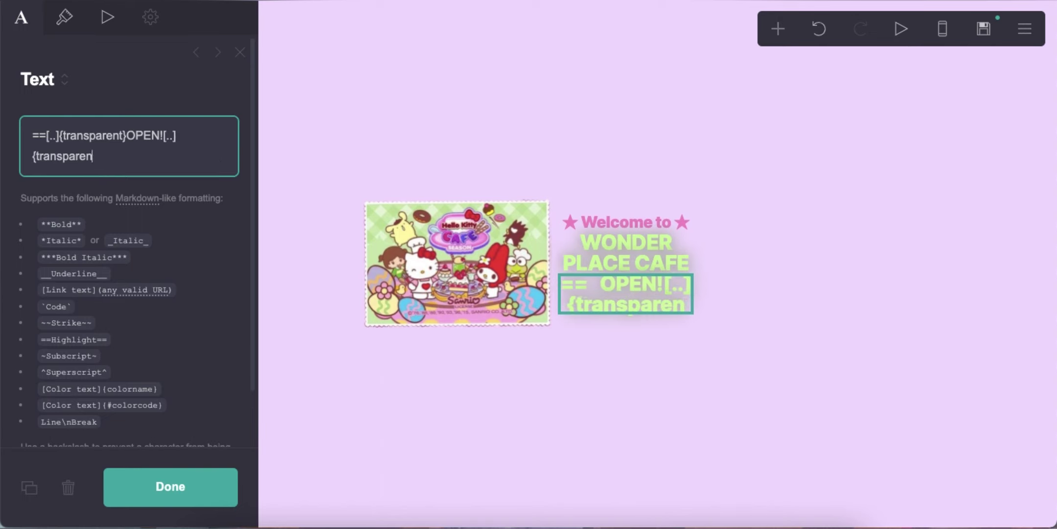
Step: Set the "OPEN!" text's color to #7CAFE2 and its background highlight to #C7DEFD
left_click(65, 22)
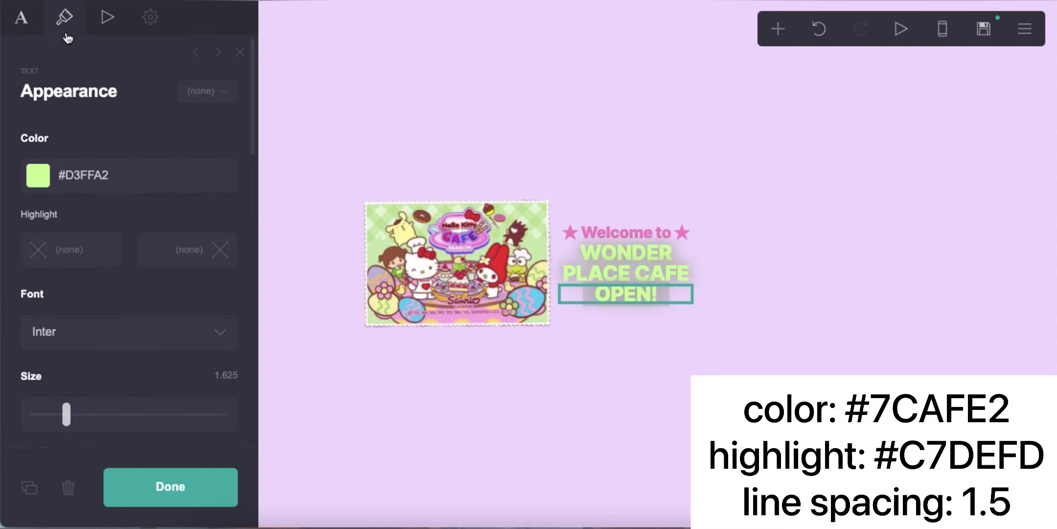
left_click(153, 182)
type("#7CAFE2")
key("Return")
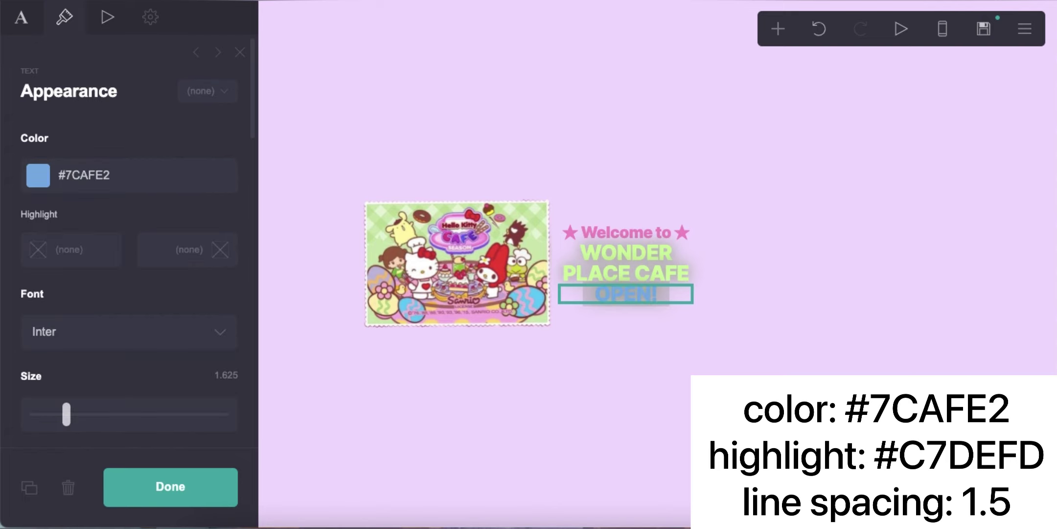
left_click(77, 244)
left_click(169, 254)
type("#C7DEFD")
key("Return")
Step: Set the "OPEN!" text's line spacing to 1.5 and remove its drop shadow
scroll(149, 294, "down", 3)
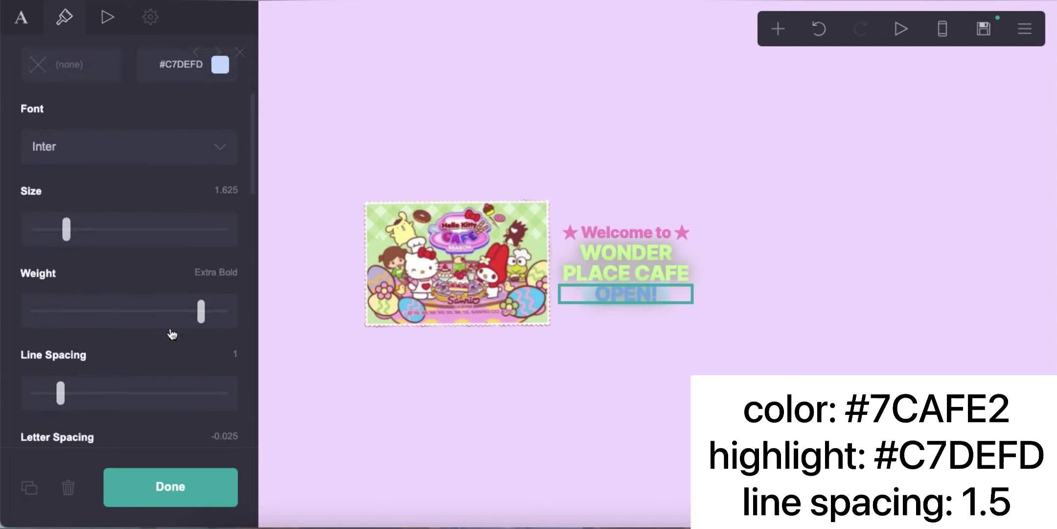
type("1.5")
scroll(123, 329, "down", 10)
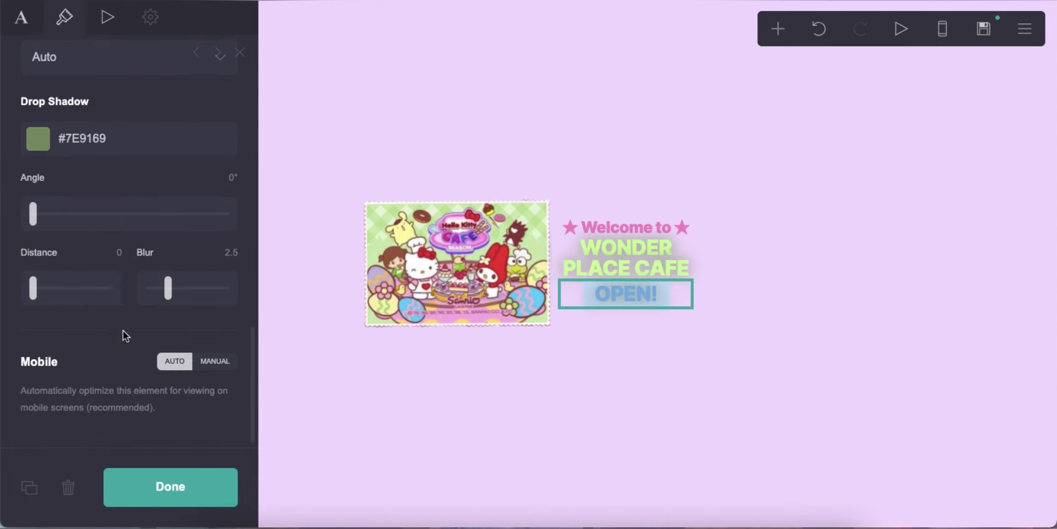
left_click(132, 152)
left_click(575, 392)
left_click(576, 392)
Step: Add a text element below "OPEN!" and set its color to #A877C3
left_click(778, 28)
left_click(606, 95)
left_click_drag(524, 336, 578, 307)
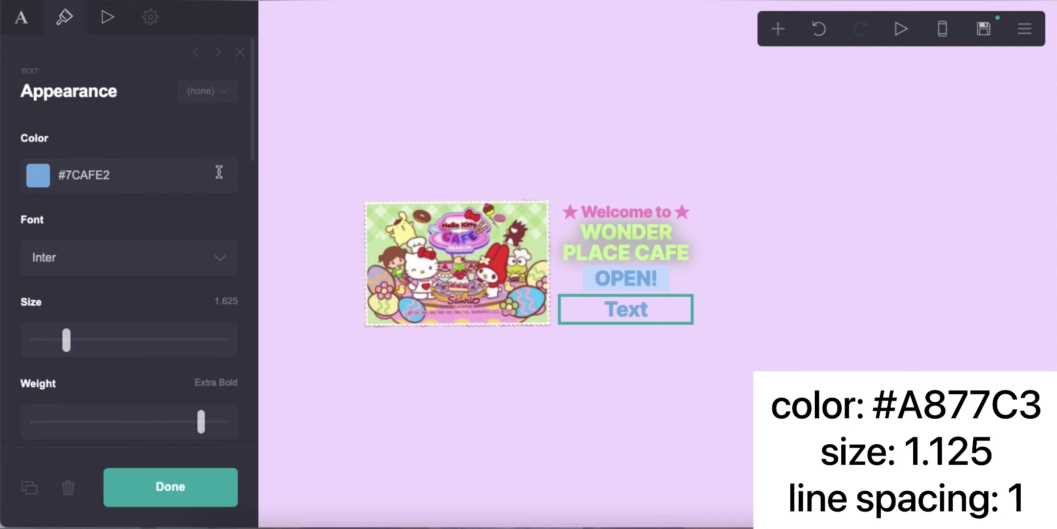
left_click(186, 175)
type("A877C3")
key("Return")
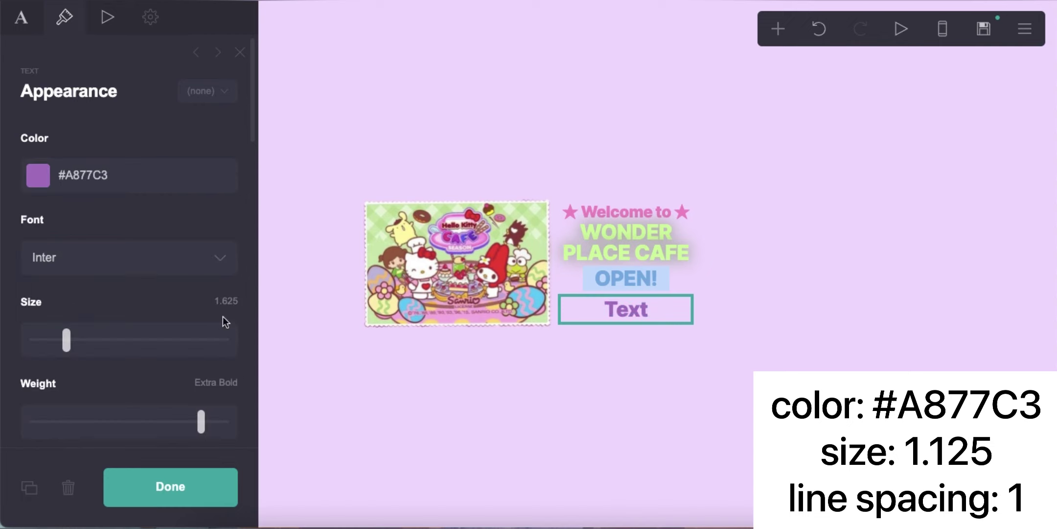
Step: Set the new text element's size to 1.125 and its line spacing to 1
left_click(226, 301)
type("1.125")
key("Return")
scroll(213, 319, "down", 4)
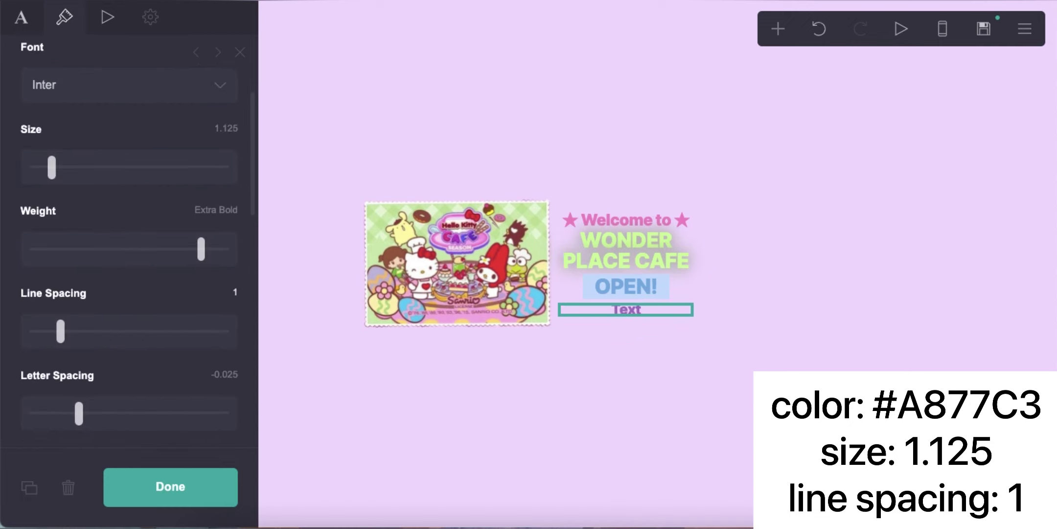
Step: Replace the new element's placeholder with the underlined text "__Come in and place your special order!__"
scroll(125, 293, "up", 4)
left_click(21, 17)
left_click_drag(56, 135, 3, 136)
type("__Come in and place your specia")
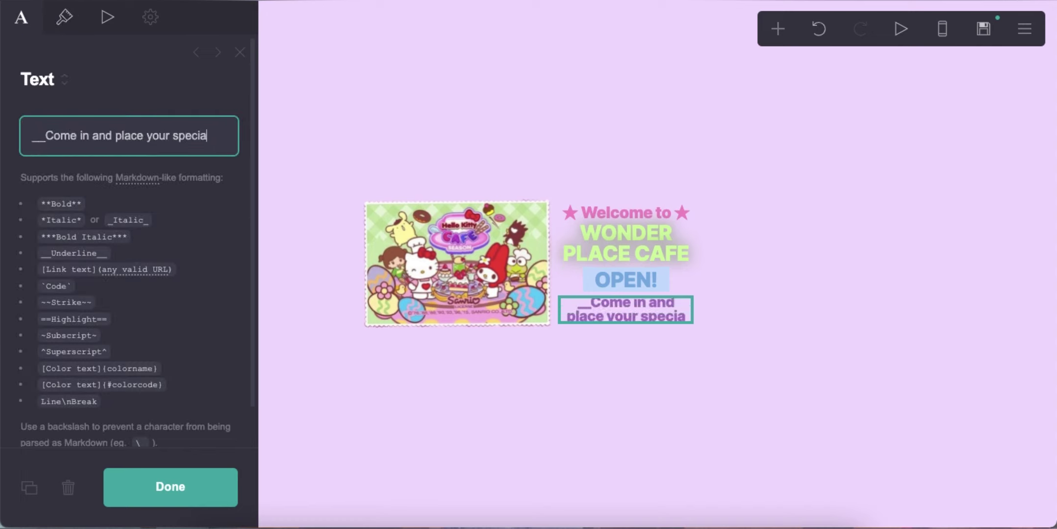
type("l order!__")
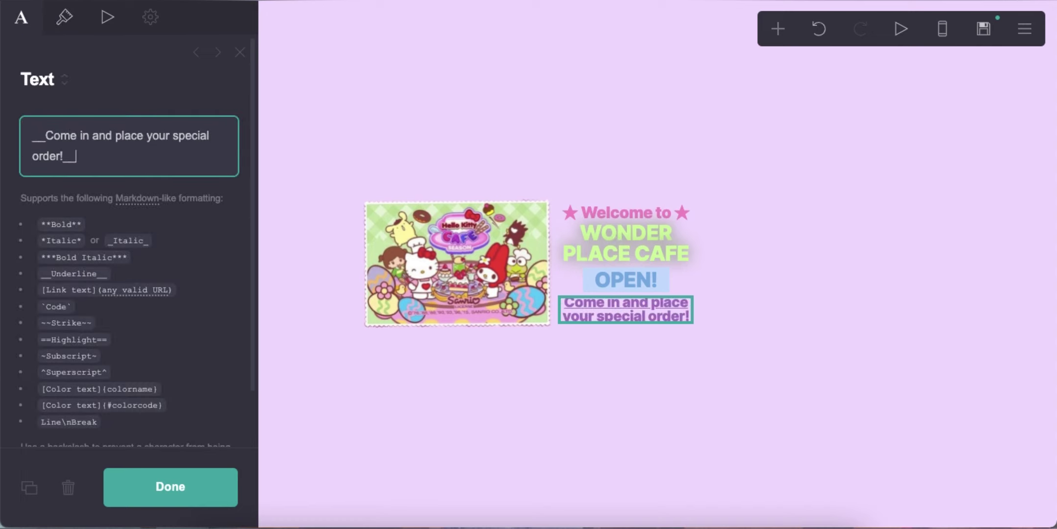
left_click(942, 225)
left_click(934, 43)
left_click(935, 43)
Step: Add a container below the header, set its type to Columns, and give it a third column
left_click(778, 29)
left_click(604, 356)
left_click(155, 163)
left_click(155, 184)
left_click(125, 361)
Step: Set the left column's width to 27% and the middle column's width to 44%
left_click(118, 276)
double_click(65, 355)
type("27")
key("Return")
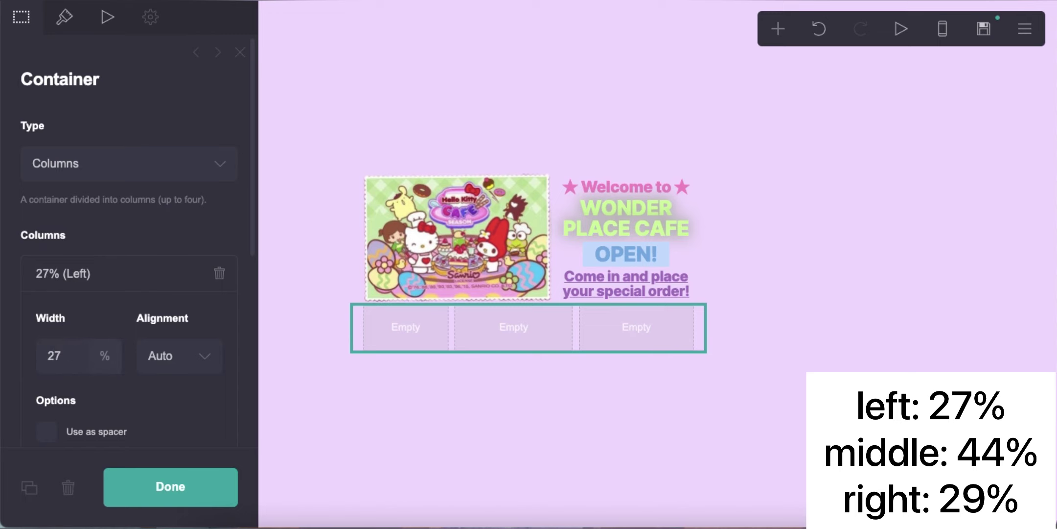
left_click(89, 283)
left_click(87, 310)
type("44")
key("Return")
Step: Set the right column's width to 29% and the middle column's width to 44%
left_click(82, 319)
left_click(81, 344)
double_click(70, 434)
type("29")
key("Return")
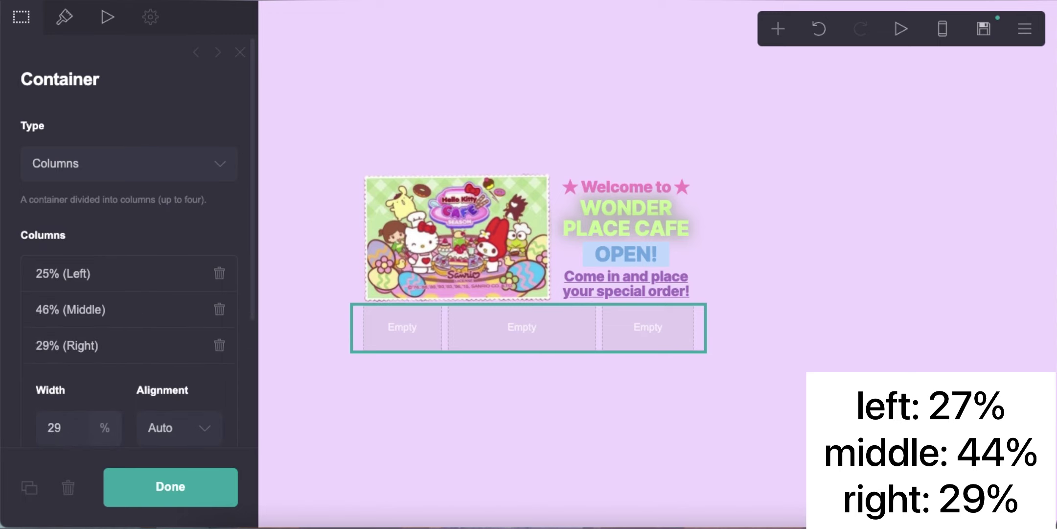
left_click(73, 314)
double_click(70, 392)
type("44")
key("Return")
Step: Correct the left column's width to 27% and the middle column's width to 44%
left_click(93, 272)
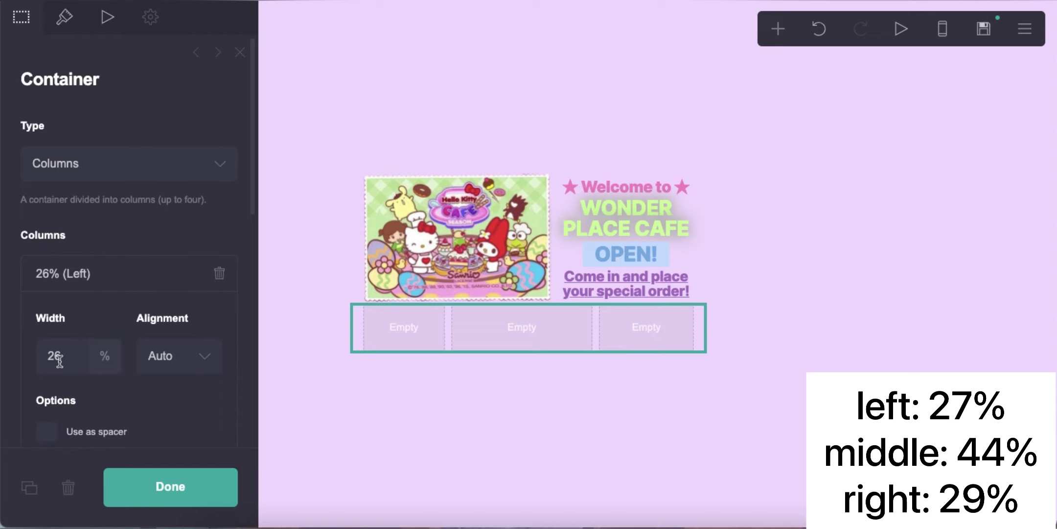
type("27")
key("Return")
left_click(111, 273)
left_click(84, 309)
left_click(79, 392)
key("BackSpace")
type("43")
key("Return")
left_click(116, 316)
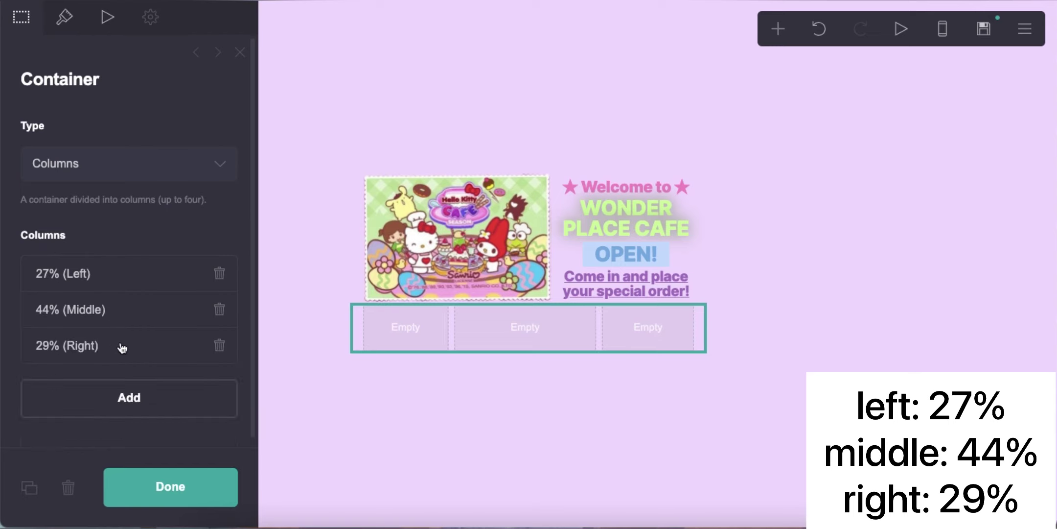
Step: Set the three-column container's width to 75, with padding of 0.125 vertical and 0.25 horizontal
left_click(64, 17)
left_click(231, 137)
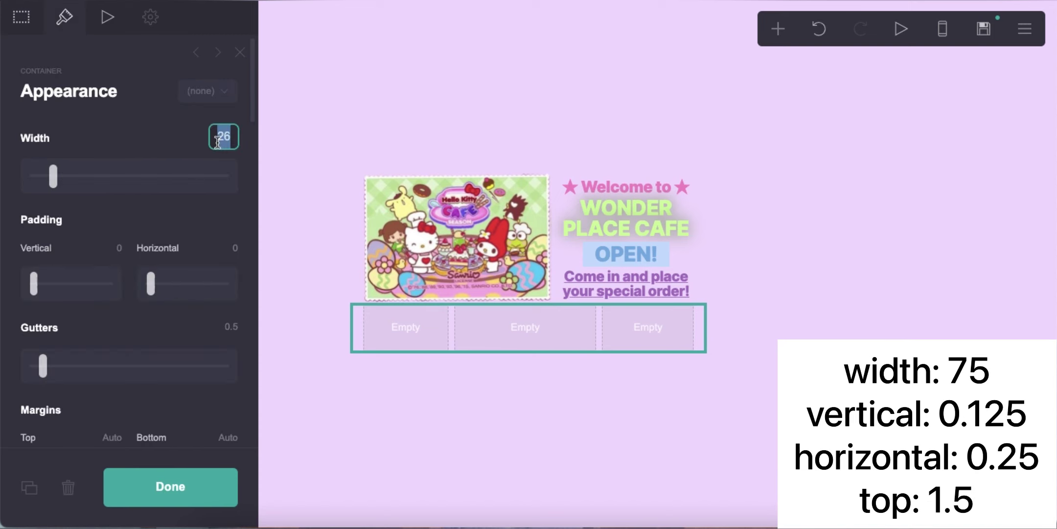
type("75")
key("Return")
type(".1")
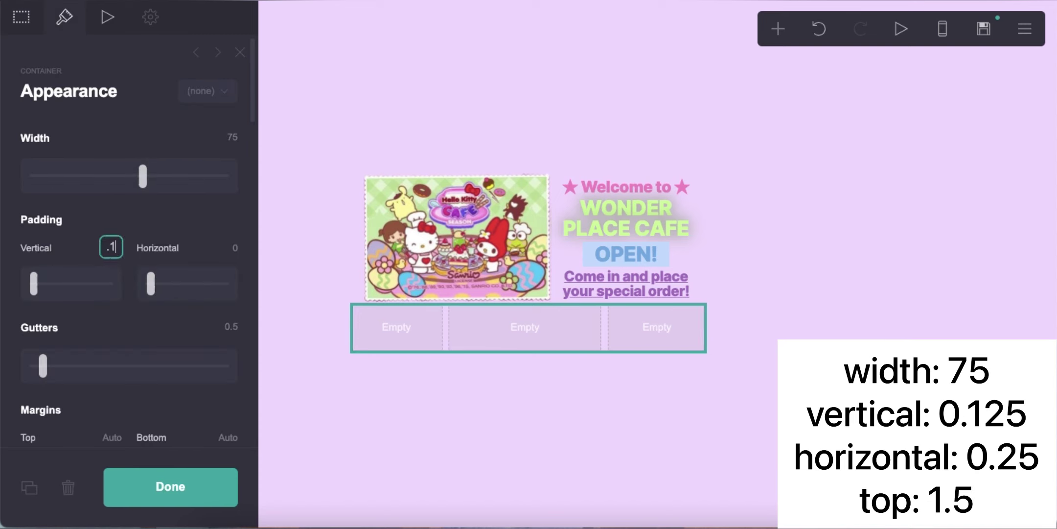
type("25")
key("Return")
type(".25")
key("Return")
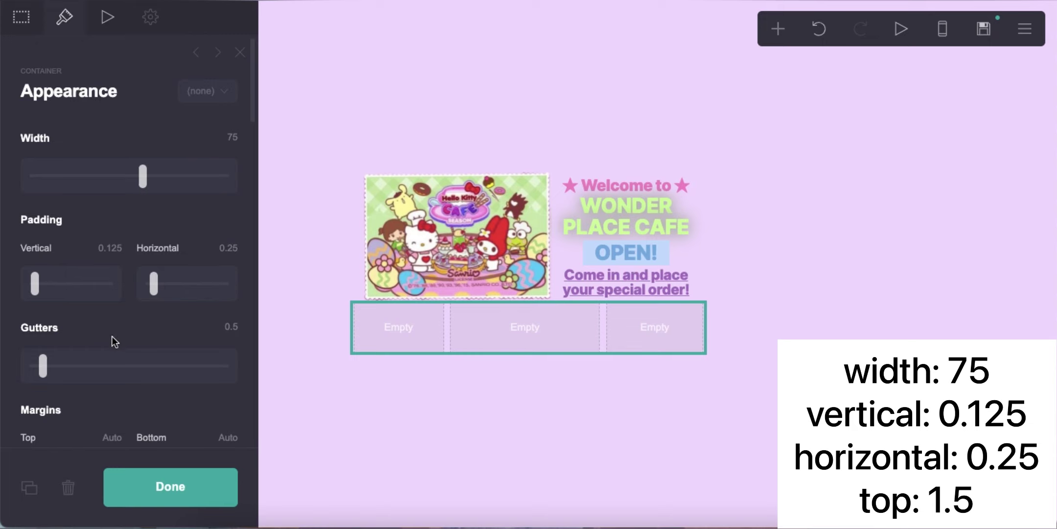
Step: Set the three-column container's top margin to 1.5
scroll(112, 333, "down", 5)
left_click(111, 246)
type("1.5")
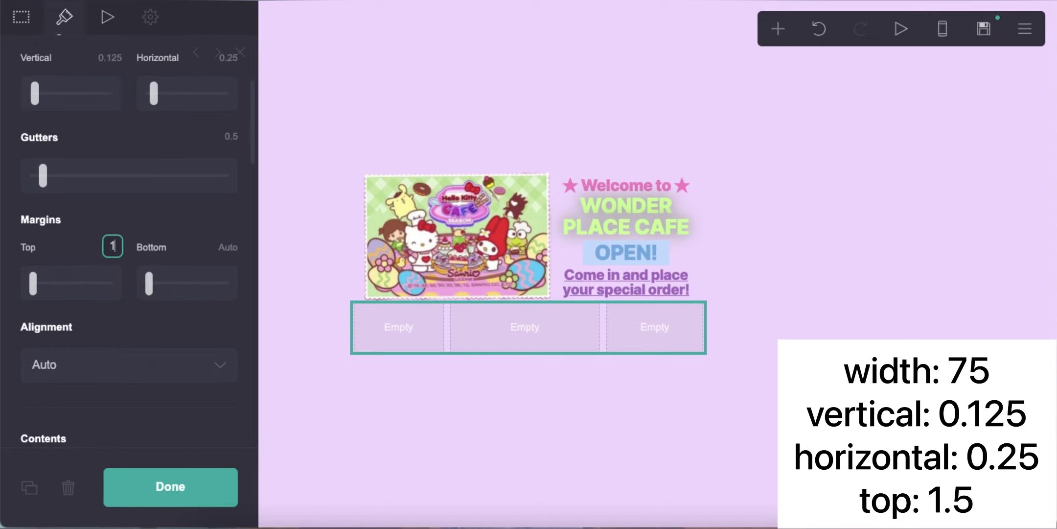
key("Return")
scroll(111, 246, "down", 4)
scroll(123, 305, "up", 7)
scroll(125, 265, "down", 6)
scroll(125, 257, "up", 2)
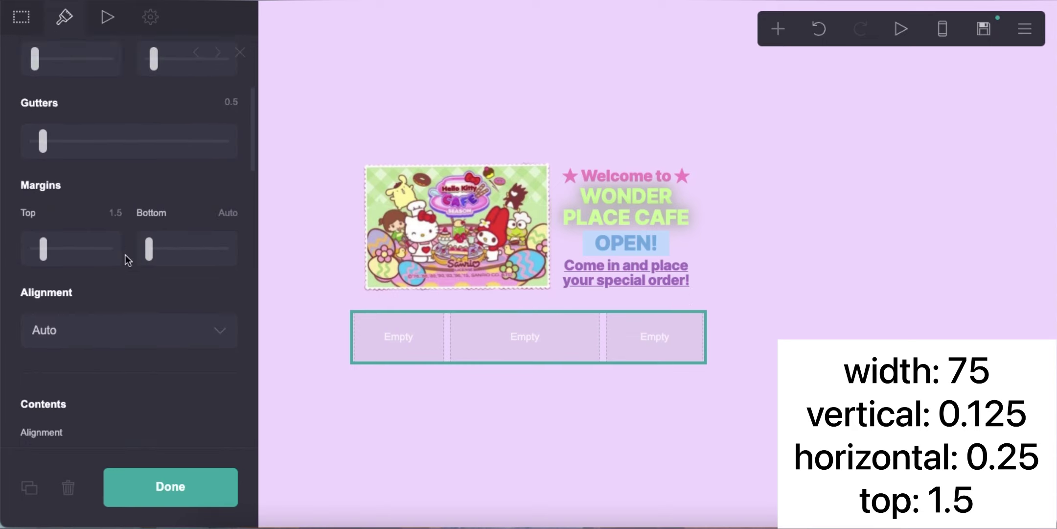
Step: Give the three-column container a #FFFFFF color background and a #F0DDFD border
scroll(125, 323, "down", 8)
left_click(120, 271)
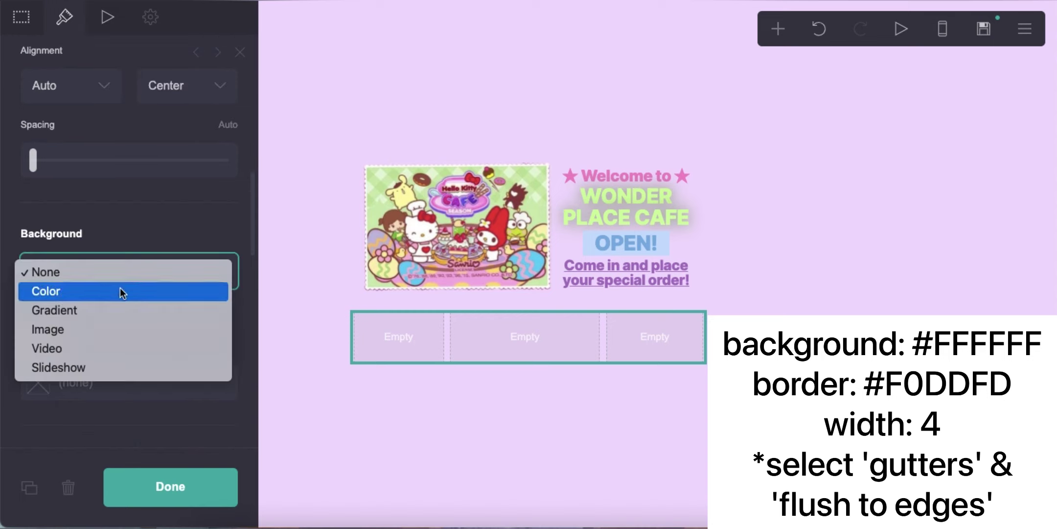
left_click(117, 290)
scroll(115, 313, "down", 5)
left_click(112, 293)
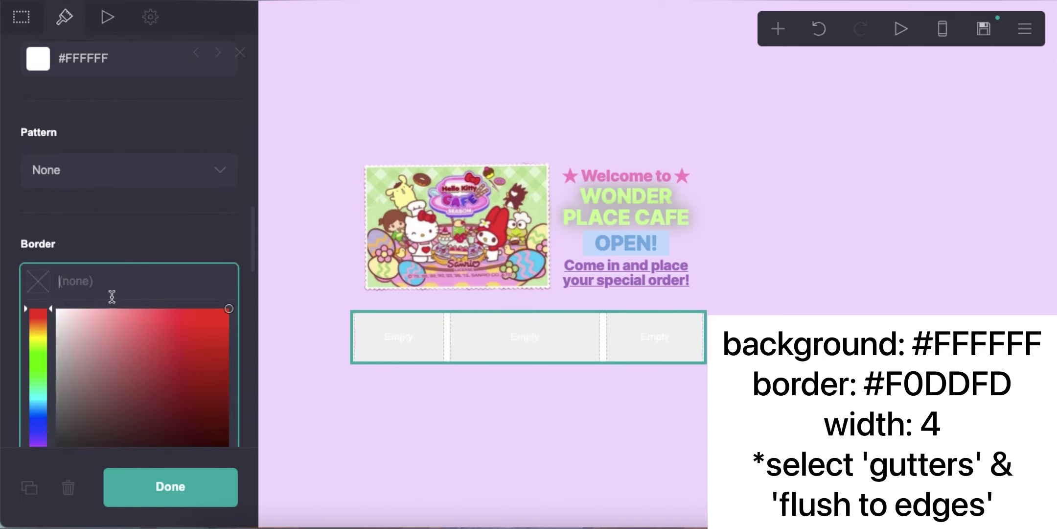
type("#F0DDFD")
key("Return")
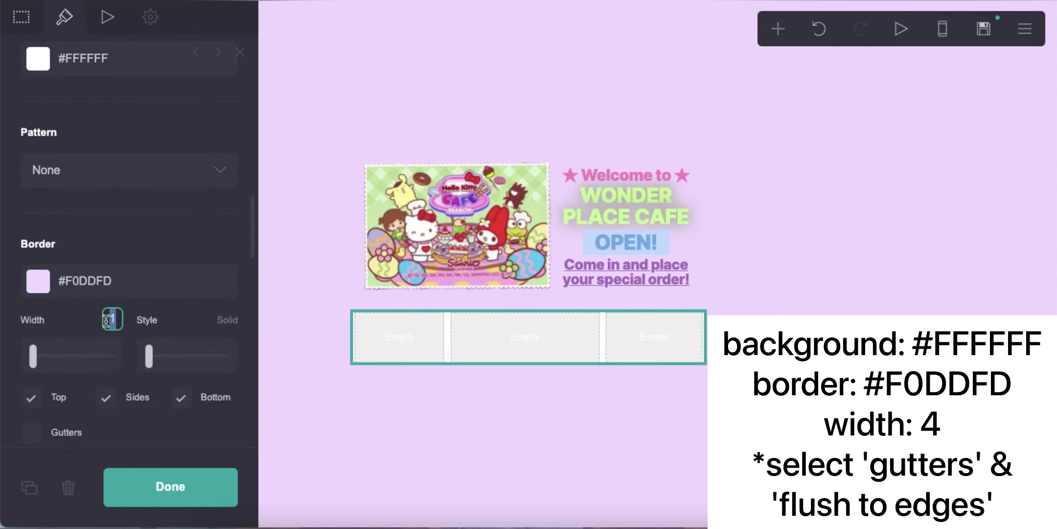
Step: Set the container's border width to 4 and enable the Gutters and Flush to edges options
type("4")
key("Return")
scroll(123, 318, "down", 3)
left_click(31, 332)
left_click(107, 331)
scroll(124, 360, "down", 1)
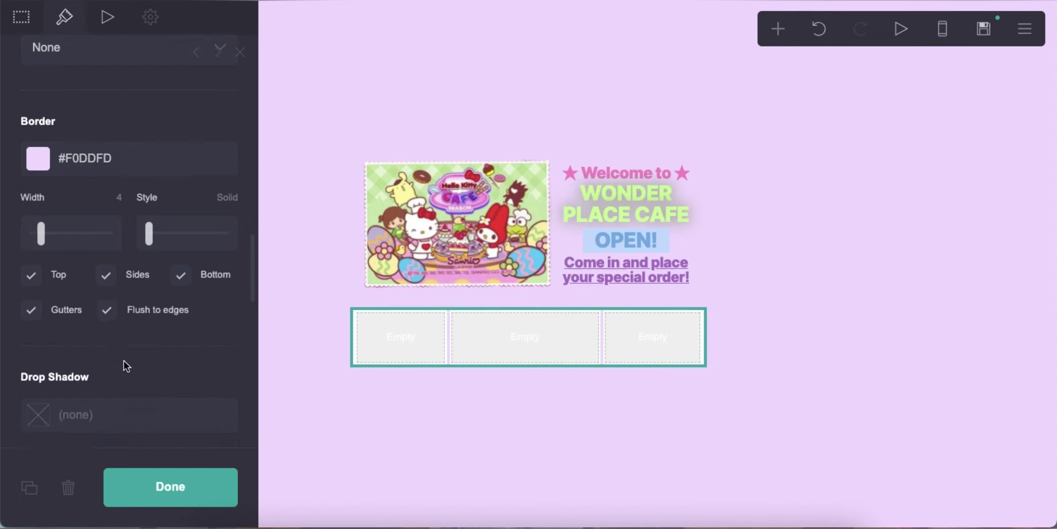
left_click(618, 475)
Step: Add a text element reading "Know More (4)" in the container's left column
left_click(778, 29)
left_click(599, 82)
left_click_drag(369, 365, 369, 322)
left_click(71, 147)
type("Know More (4")
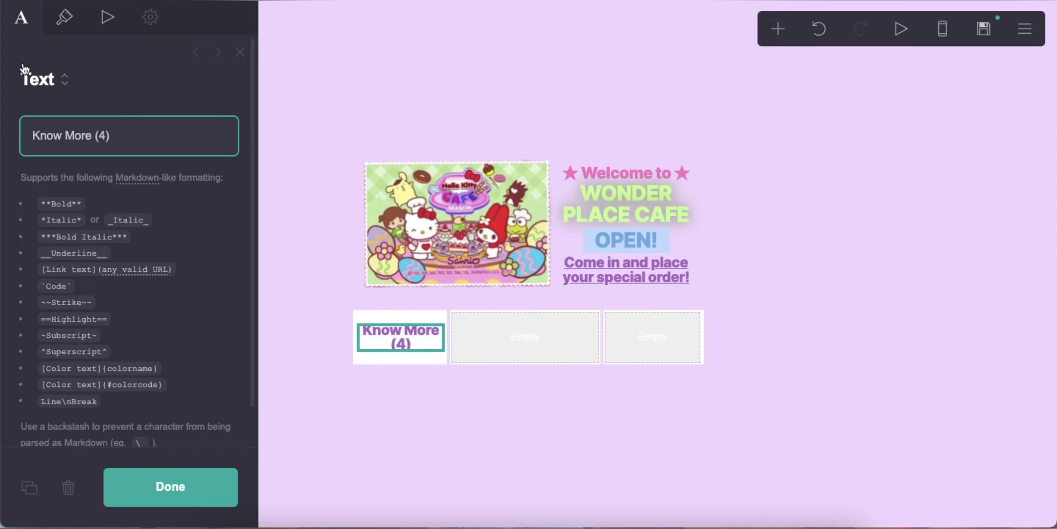
Step: Set the "Know More (4)" text's color to #C81B2F and its size to 1
left_click(64, 17)
left_click(146, 179)
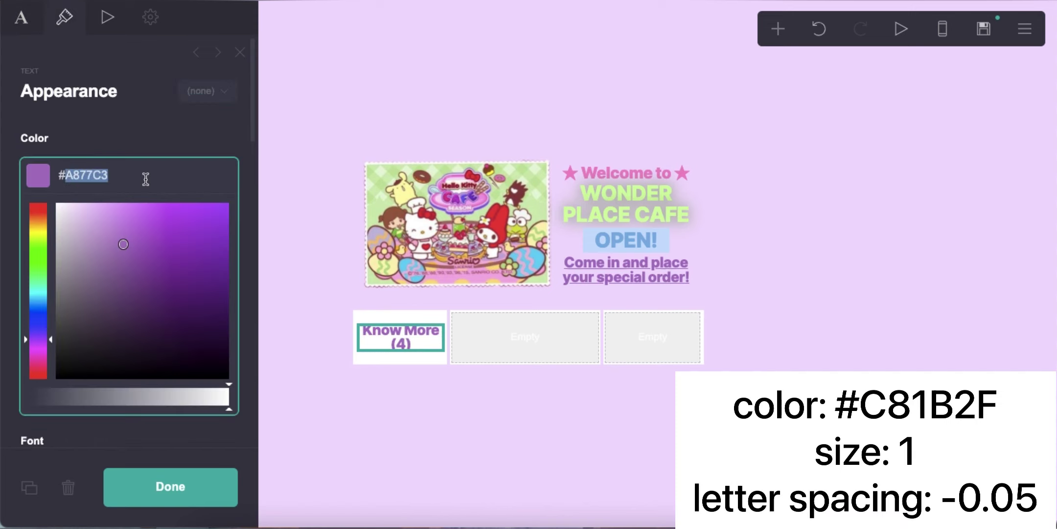
type("#C81B2F")
key("Return")
left_click(210, 303)
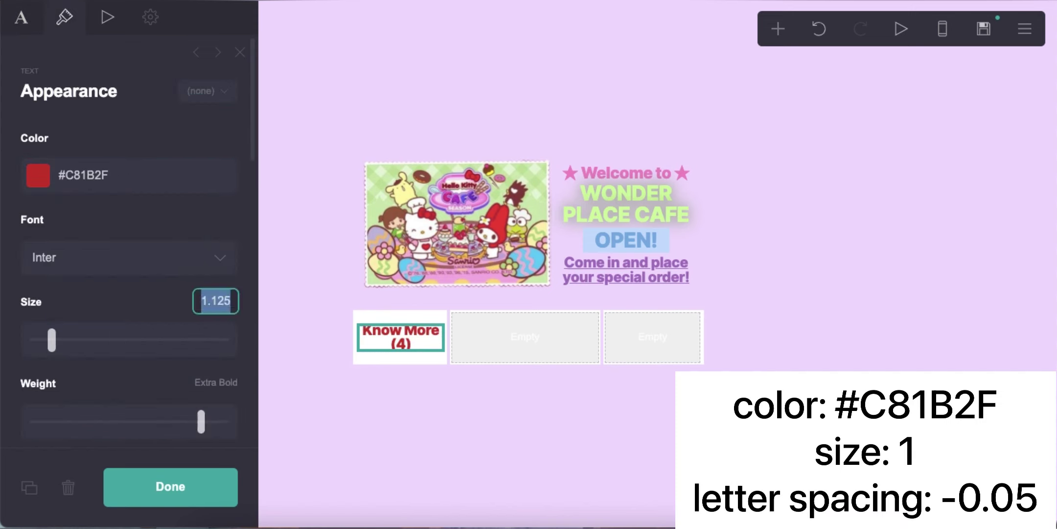
type("1")
key("Return")
Step: Set the "Know More (4)" text's letter spacing to -0.05 and check the mobile view briefly
scroll(137, 345, "down", 3)
scroll(133, 339, "down", 3)
left_click(224, 324)
type("-0")
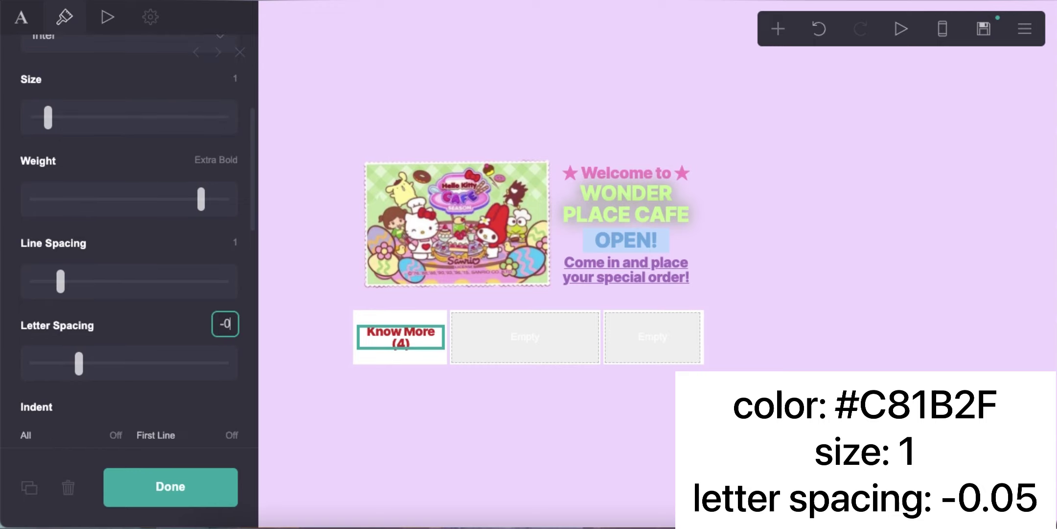
type(".05")
key("Return")
left_click(534, 436)
left_click(943, 31)
left_click(943, 30)
Step: Add a second text element below the "Know More (4)" heading and color it #E9A6D0
left_click(778, 29)
left_click_drag(583, 83, 360, 343)
left_click(145, 190)
type("E9A6D0")
key("Return")
scroll(114, 271, "down", 2)
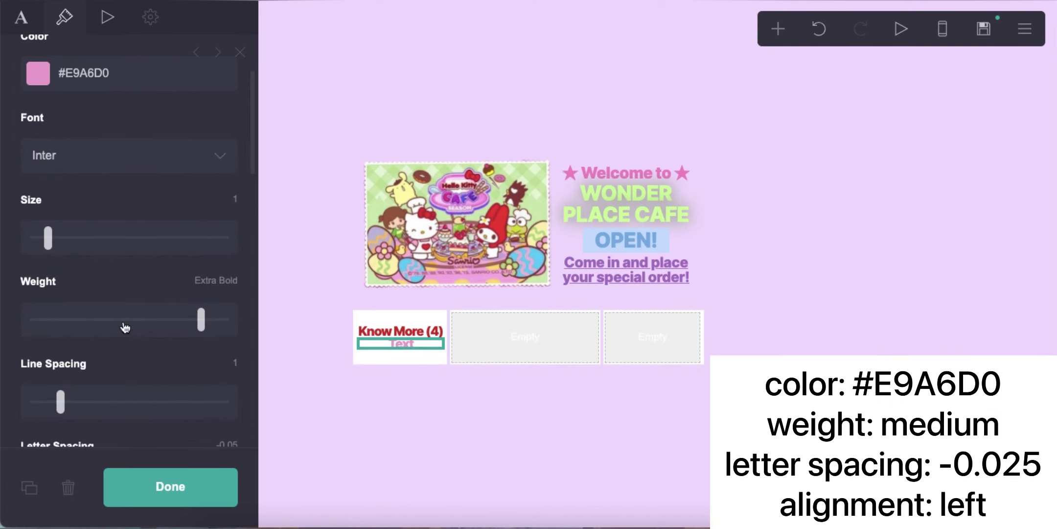
Step: Give the pink text Medium weight, a letter spacing of -0.025 and left alignment
scroll(210, 374, "down", 2)
left_click(228, 335)
type("-0.025")
scroll(161, 356, "down", 5)
left_click(129, 297)
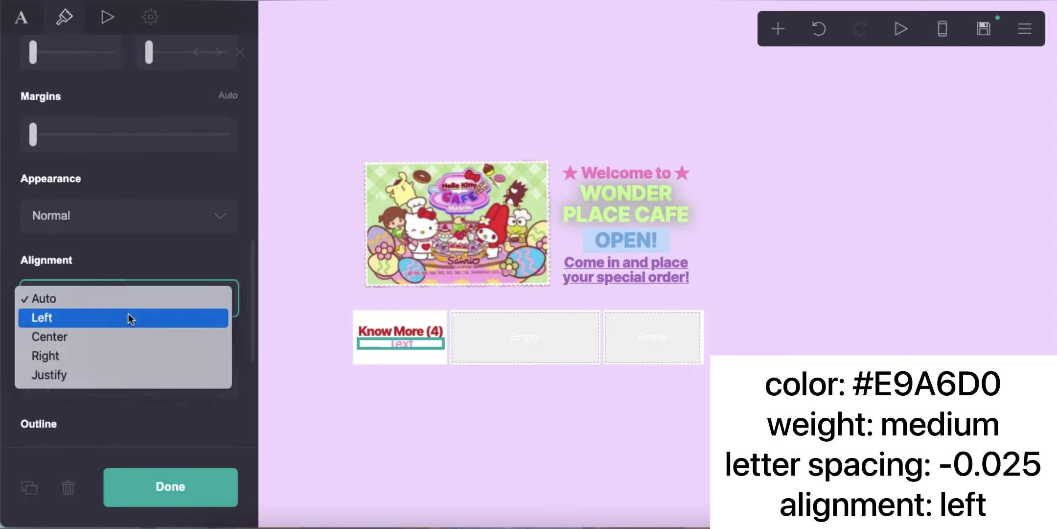
left_click(128, 314)
Step: Change the pink text's content to "> my infos :O"
left_click(21, 18)
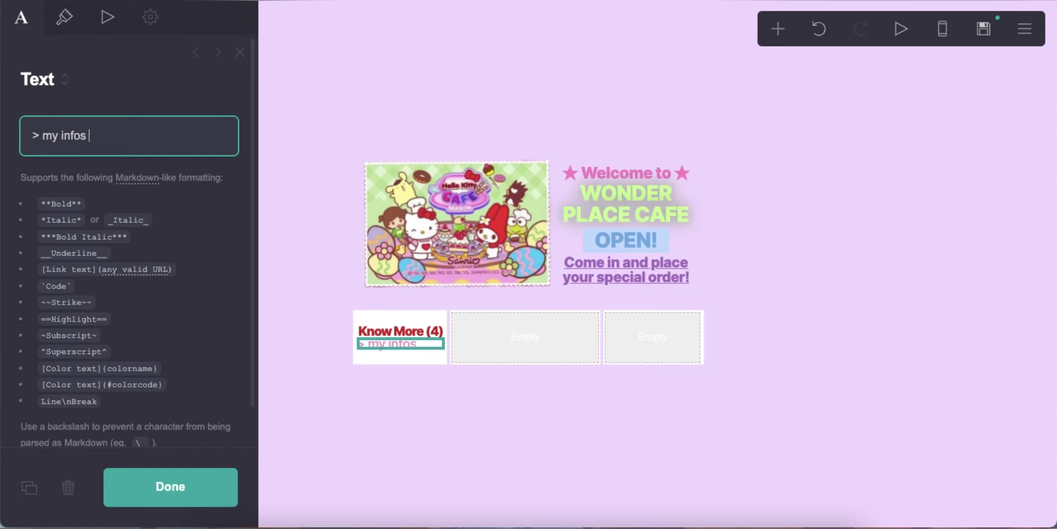
left_click(471, 394)
left_click(472, 396)
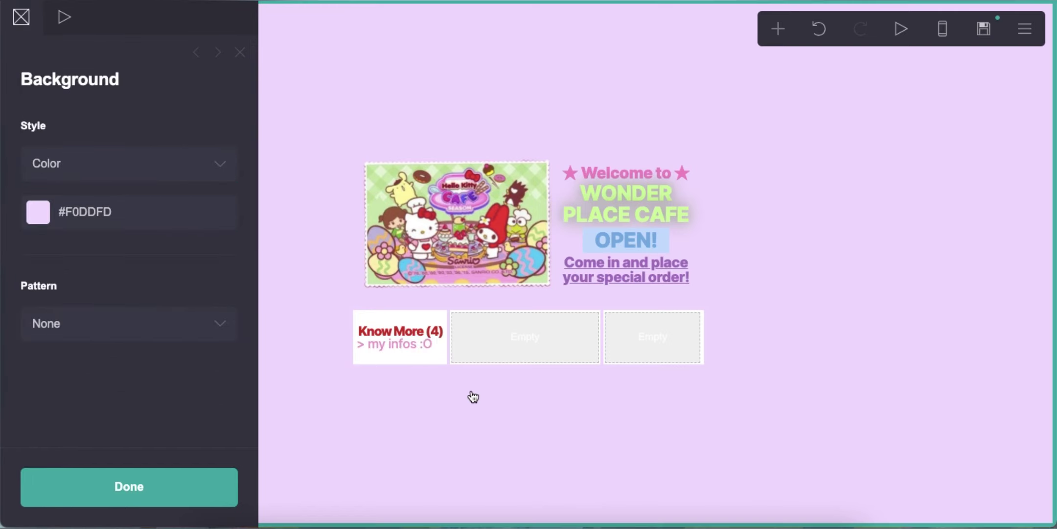
Step: Add a text element reading "__**Name**__" below the pink line and copy the decorative heart symbols from the Notes app
left_click(778, 29)
left_click(595, 82)
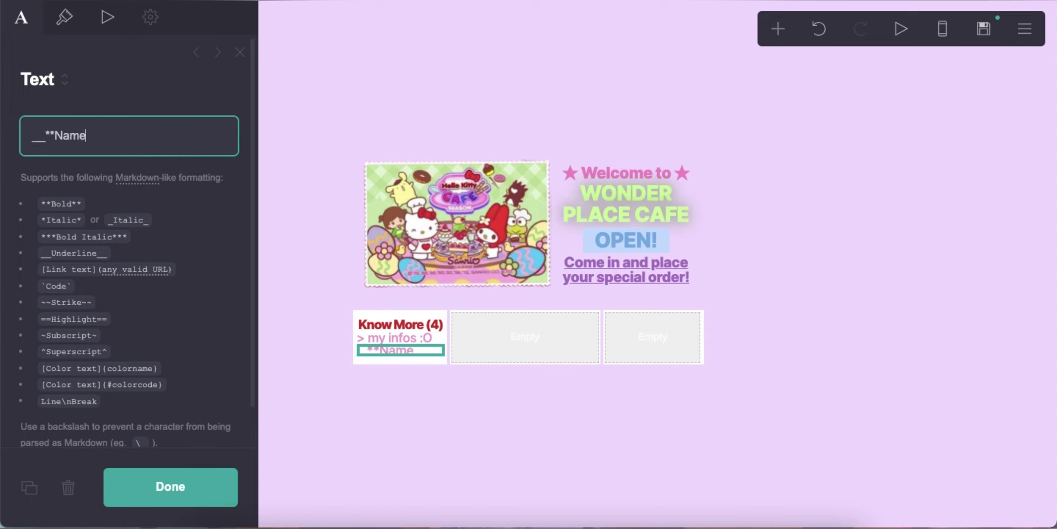
left_click(345, 525)
left_click_drag(143, 153, 217, 149)
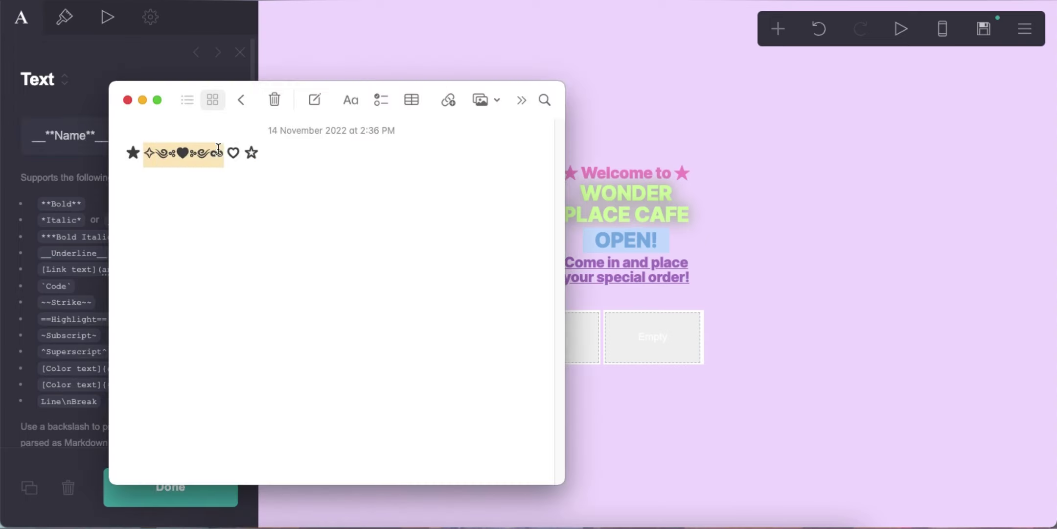
right_click(203, 152)
left_click(225, 253)
Step: Paste the heart symbols after the bold underlined Name and add a second line "Age • info info • info"
left_click(58, 170)
right_click(141, 138)
left_click(177, 244)
key("Return")
type("Age ")
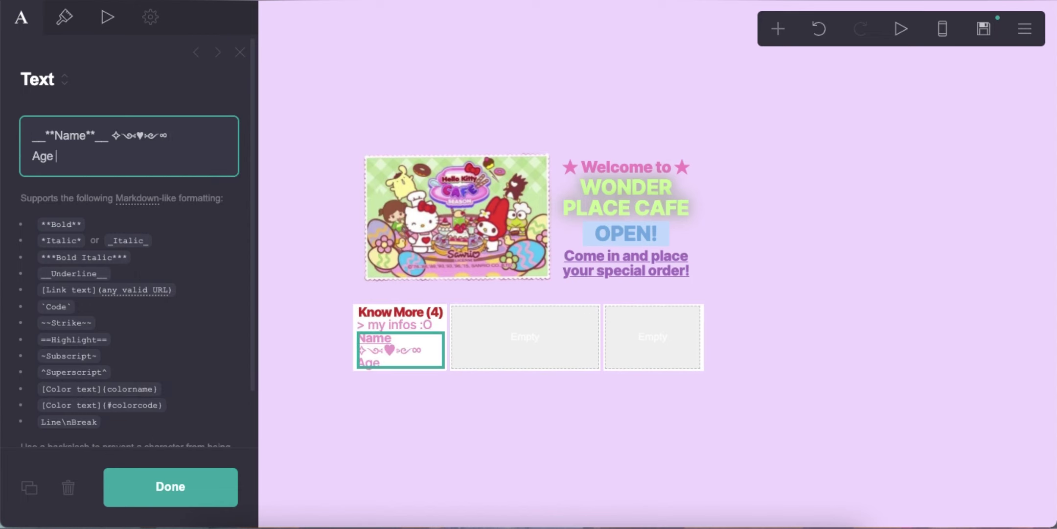
type("• info info •")
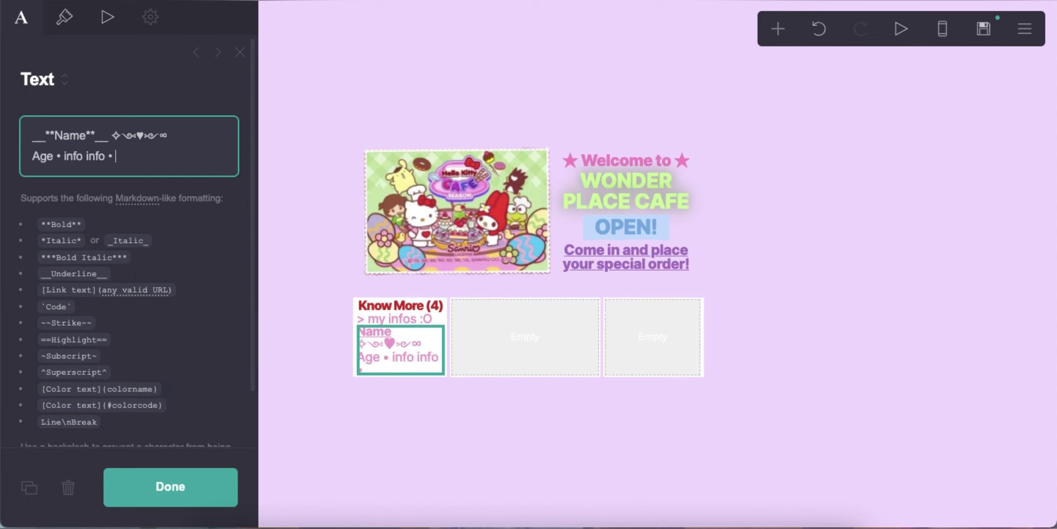
Step: Set the Name and Age text's color to #000000 and its size to 0.75
left_click(63, 22)
left_click(146, 169)
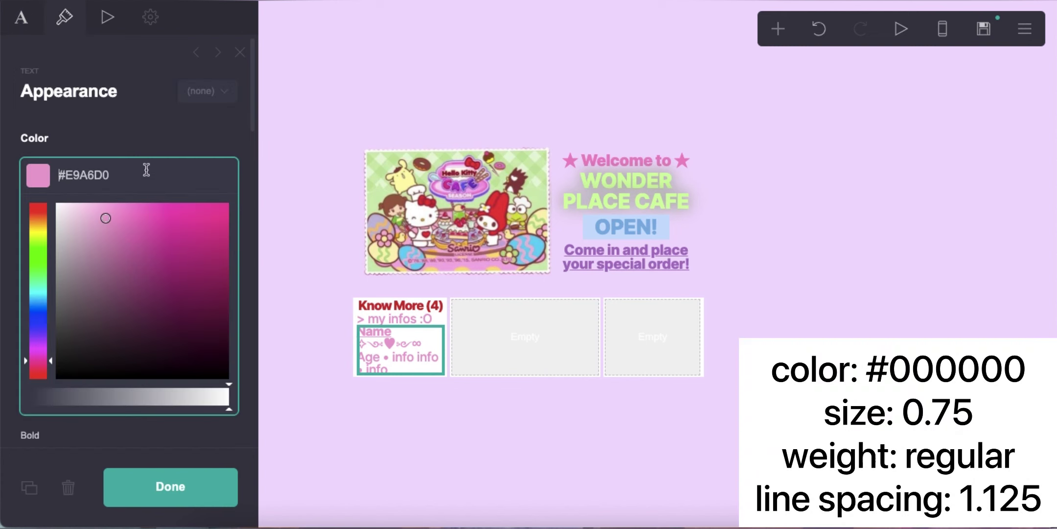
double_click(77, 182)
type("000000")
key("Return")
scroll(166, 338, "down", 1)
left_click(230, 351)
type(".7")
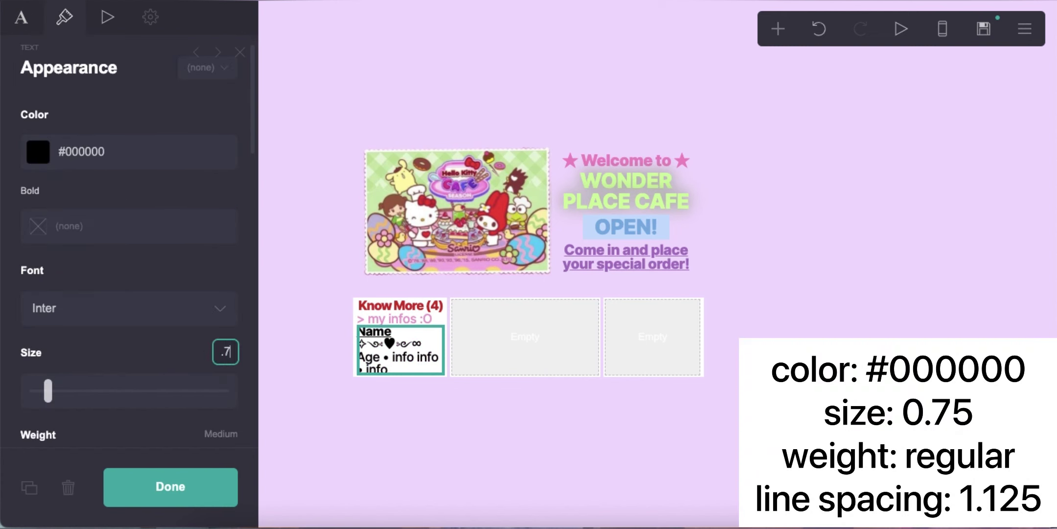
type("5")
key("Return")
Step: Set the Name and Age text's weight to Regular and line spacing to 1.125, and check the mobile view briefly
scroll(106, 331, "down", 8)
left_click(106, 281)
scroll(169, 331, "down", 1)
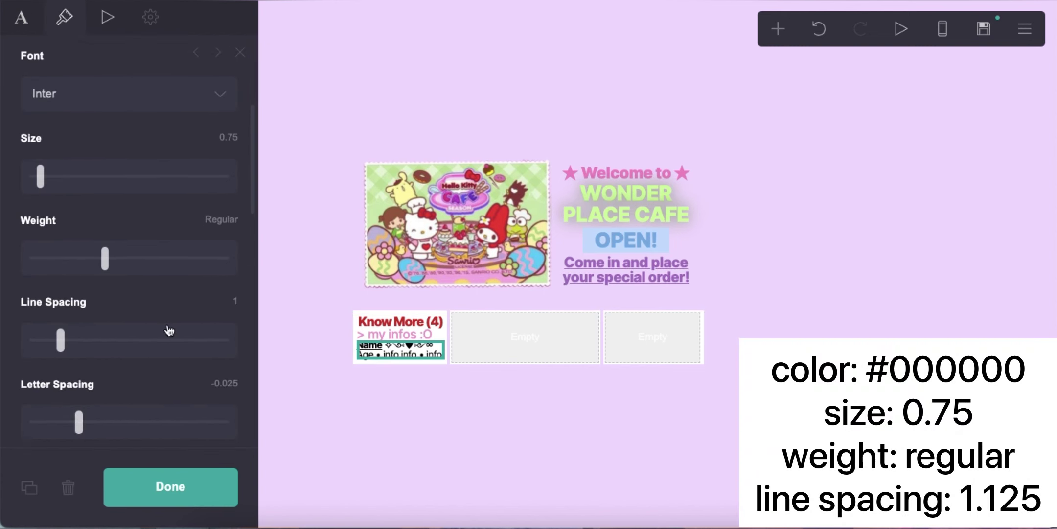
type("1.125")
key("Return")
scroll(104, 357, "down", 6)
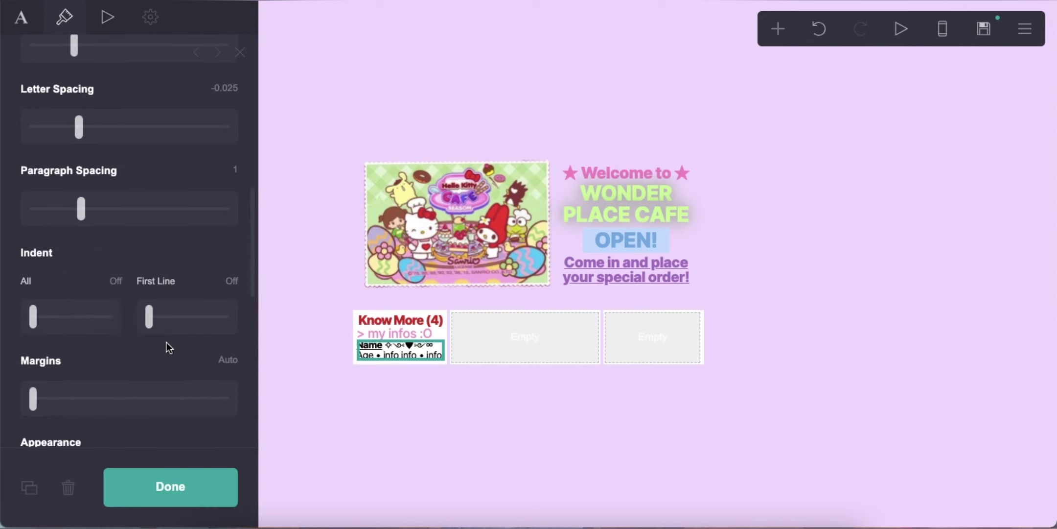
left_click(558, 446)
left_click(942, 29)
left_click(942, 29)
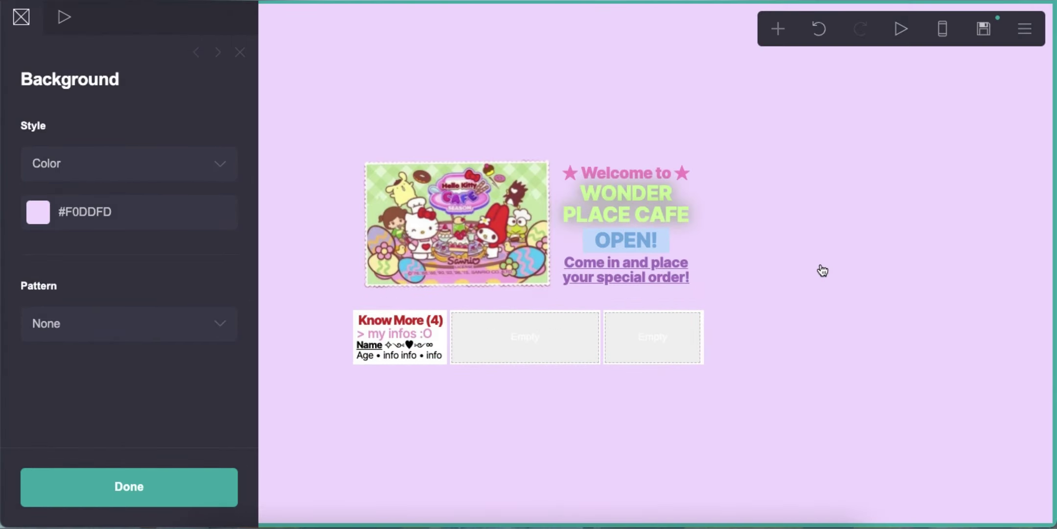
Step: Add an image element below the Name and Age text and load the pink game console picture into it
left_click(778, 34)
left_click(607, 146)
left_click_drag(441, 349, 389, 271)
left_click(87, 174)
scroll(523, 227, "down", 2)
double_click(694, 243)
Step: Crop the image to the full-width console, trimming the empty space above and below, and accept it
left_click_drag(390, 283, 315, 284)
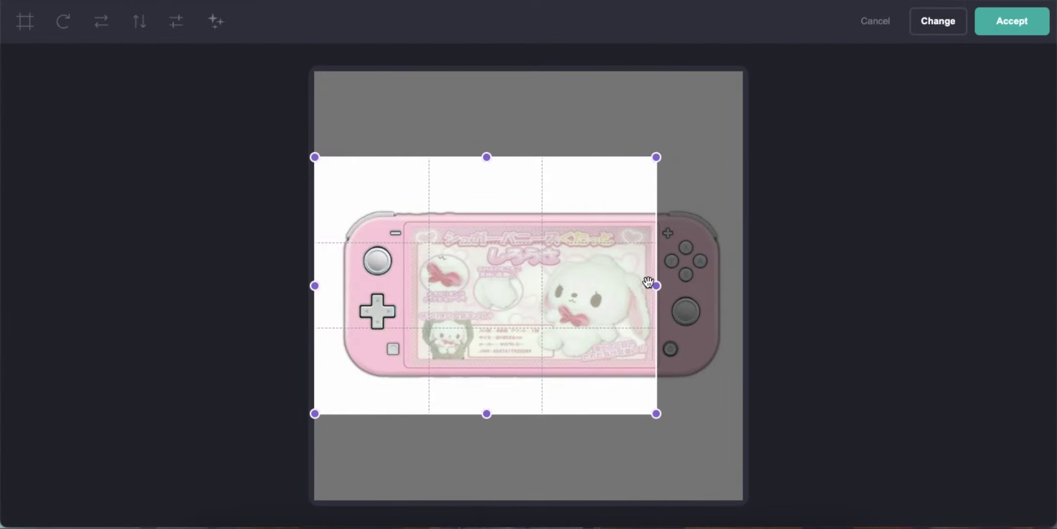
left_click_drag(656, 283, 743, 284)
left_click_drag(529, 156, 538, 195)
left_click_drag(529, 414, 544, 401)
left_click(999, 29)
left_click(824, 277)
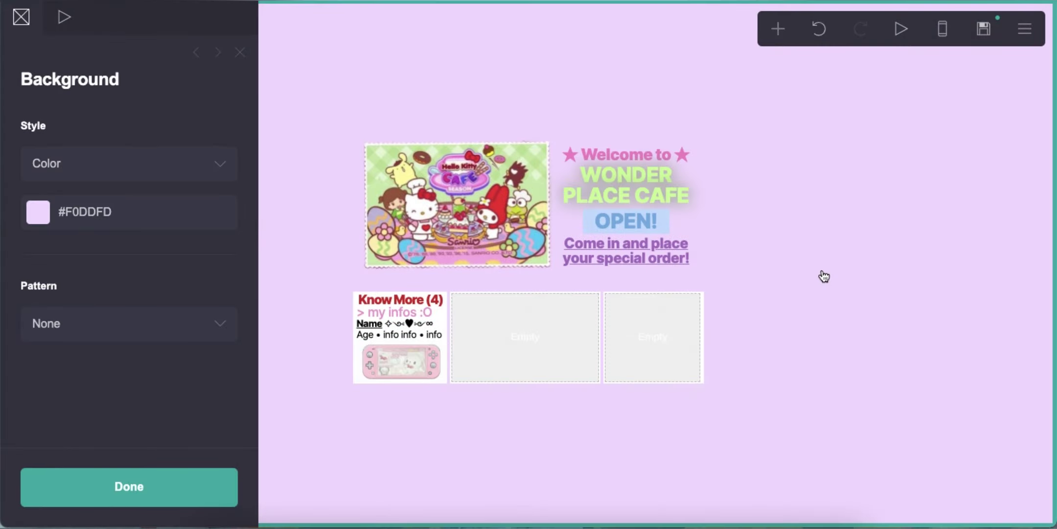
Step: Duplicate the "> my infos :O" text, place the copy below the console image and change it to "> find me here"
left_click(395, 312)
left_click(29, 487)
left_click_drag(400, 318, 394, 382)
left_click(21, 17)
left_click_drag(42, 135, 126, 135)
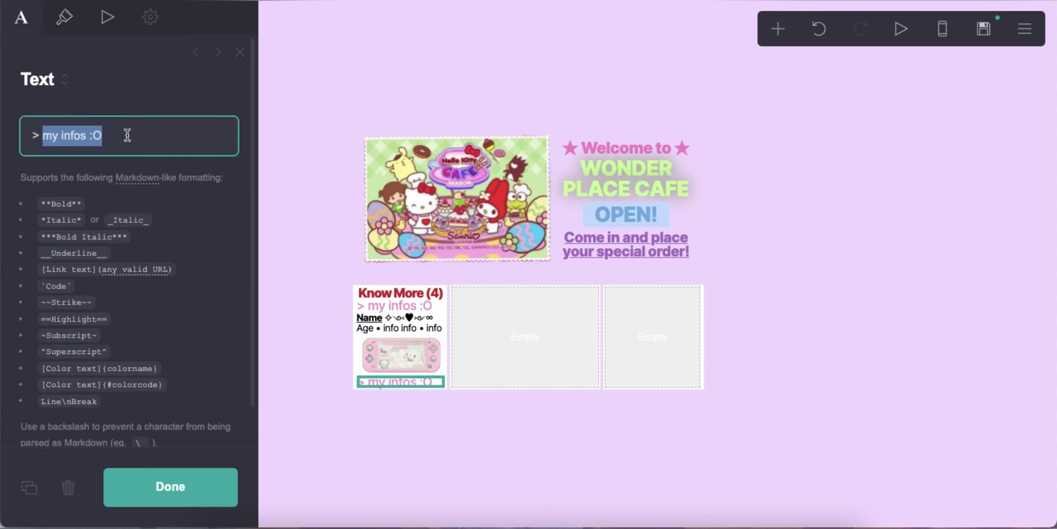
type("find me here")
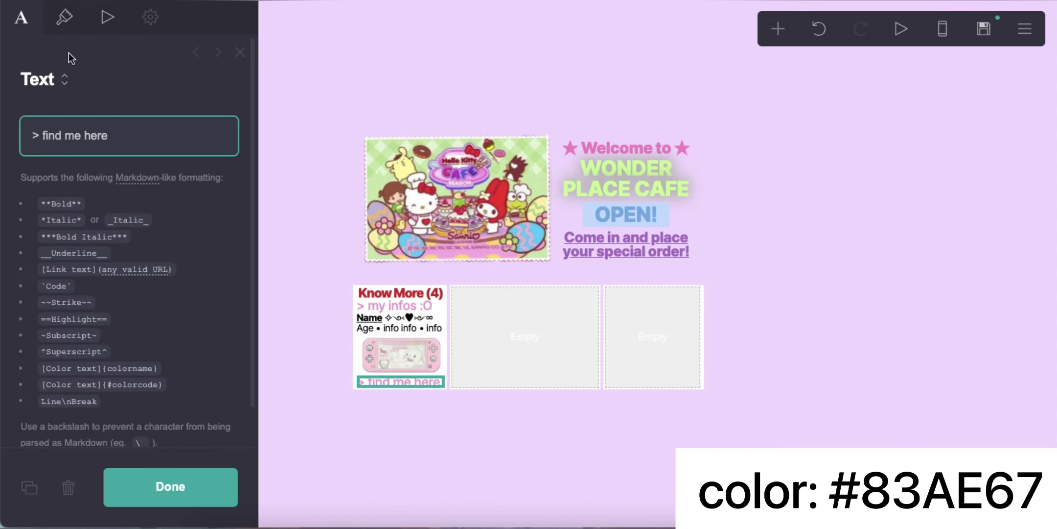
Step: Set the "> find me here" text's color to #83AE67
left_click(64, 17)
left_click(153, 179)
type("#83AE67")
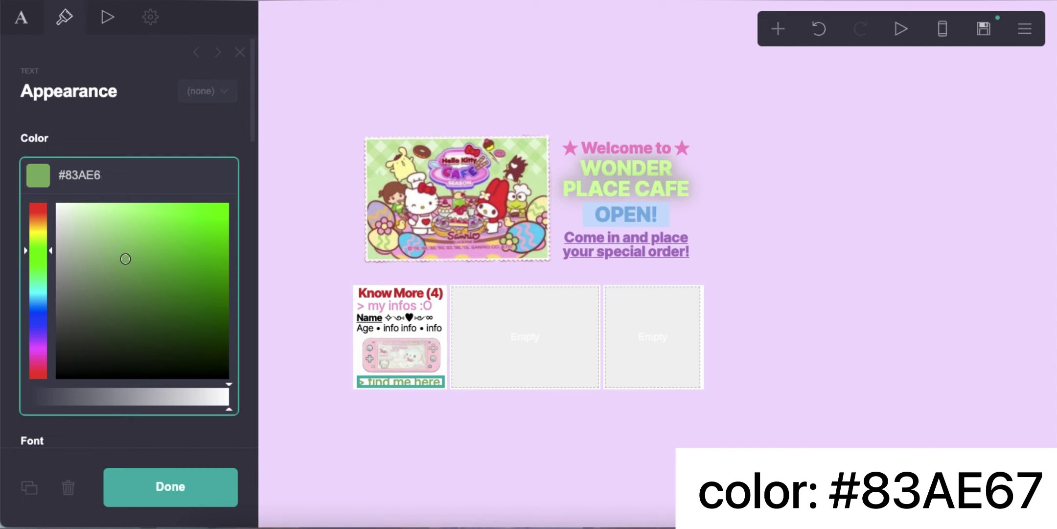
left_click(436, 447)
Step: Add a text element reading "==★== [TwiTer :p](#)" below the "> find me here" line
left_click(778, 28)
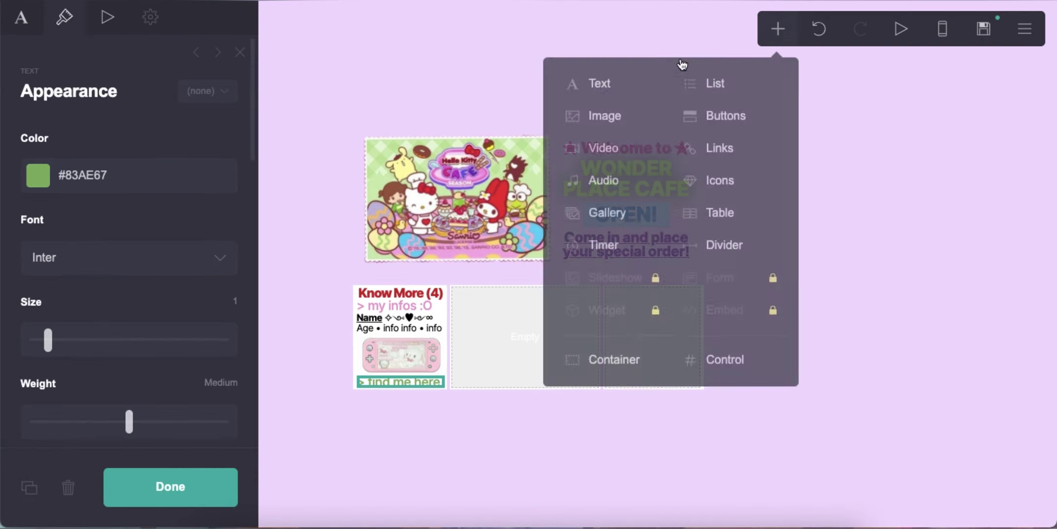
left_click(587, 83)
type("==★== [TwiT")
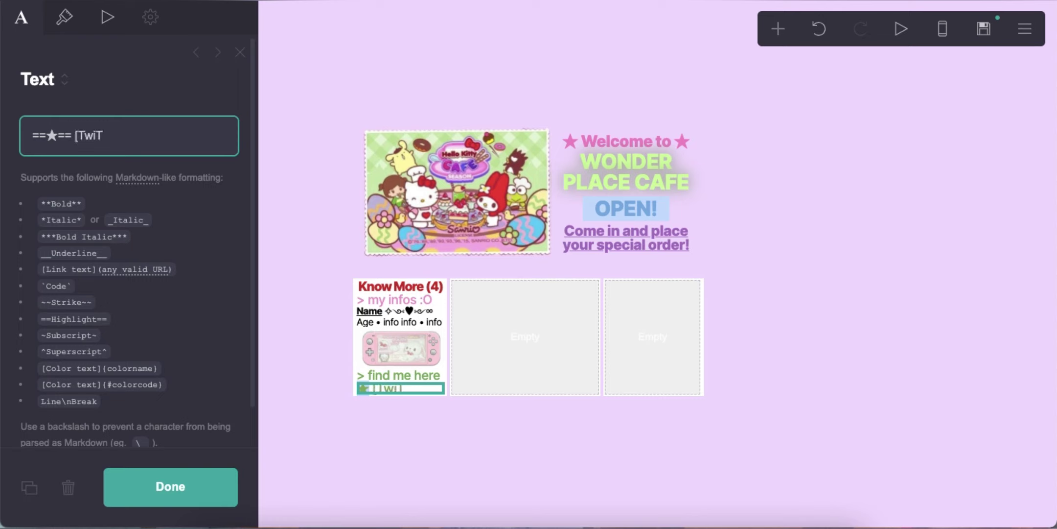
type("er :p](#)")
Step: Set the "TwiTer :p" text's color to #4967AD
left_click(64, 18)
left_click(134, 177)
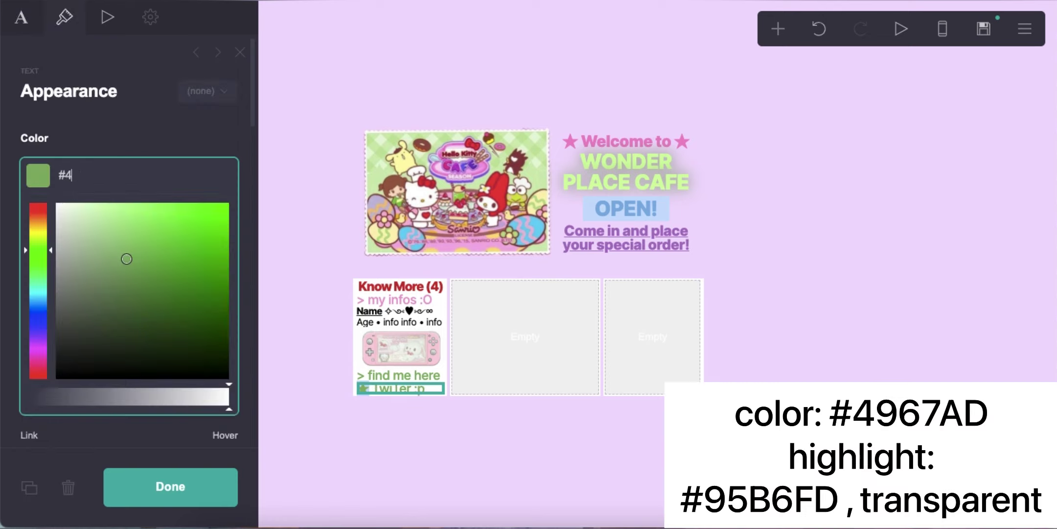
type("#4967AD")
key("Return")
left_click(88, 236)
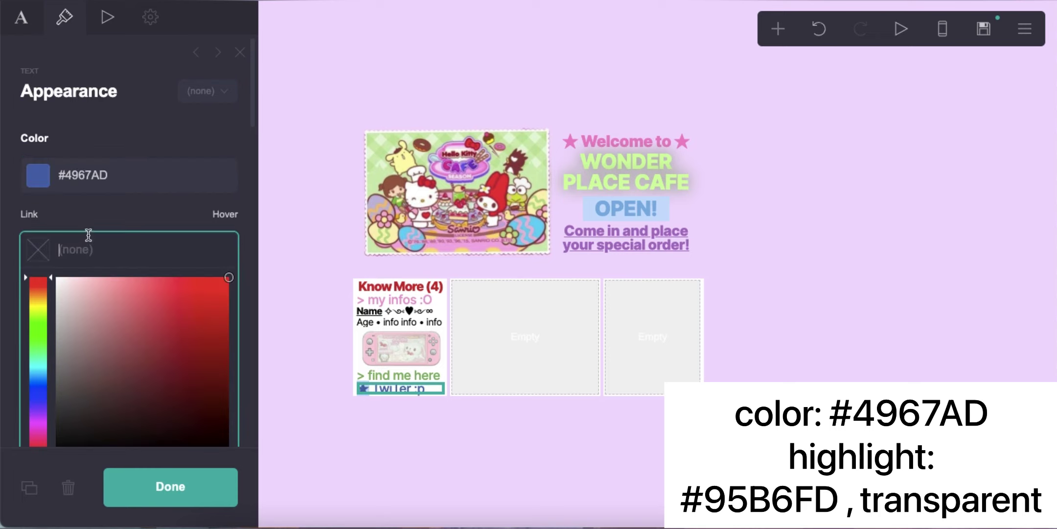
left_click(88, 227)
Step: Set the star's highlight text color to #95B6FD and make its highlight background fully transparent
scroll(91, 267, "down", 2)
left_click(82, 219)
type("#95B6FD")
key("Return")
left_click(164, 228)
scroll(122, 245, "down", 2)
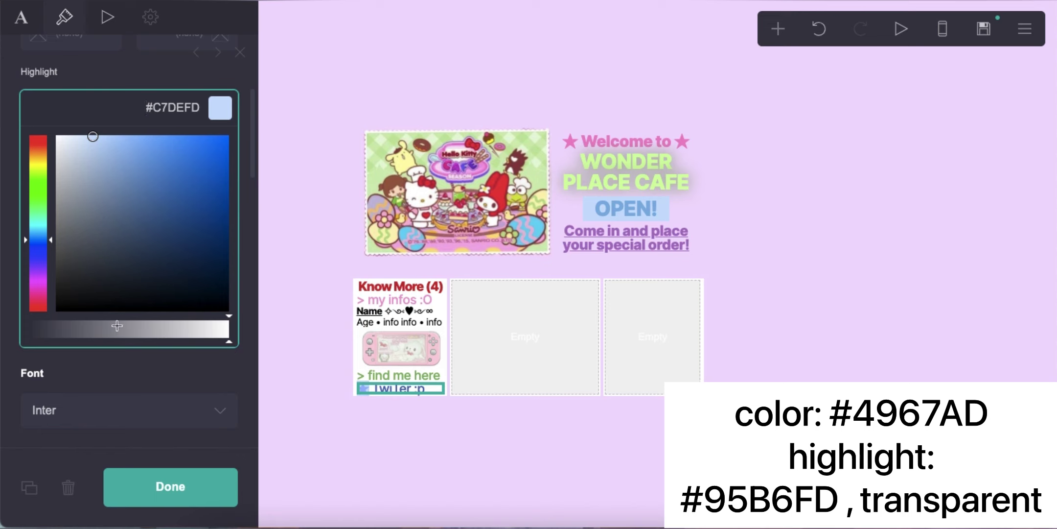
left_click_drag(118, 326, 30, 326)
scroll(141, 253, "up", 4)
left_click(129, 300)
Step: Set the "TwiTer :p" text's size to 1.125 and its weight to Bold
scroll(206, 332, "down", 2)
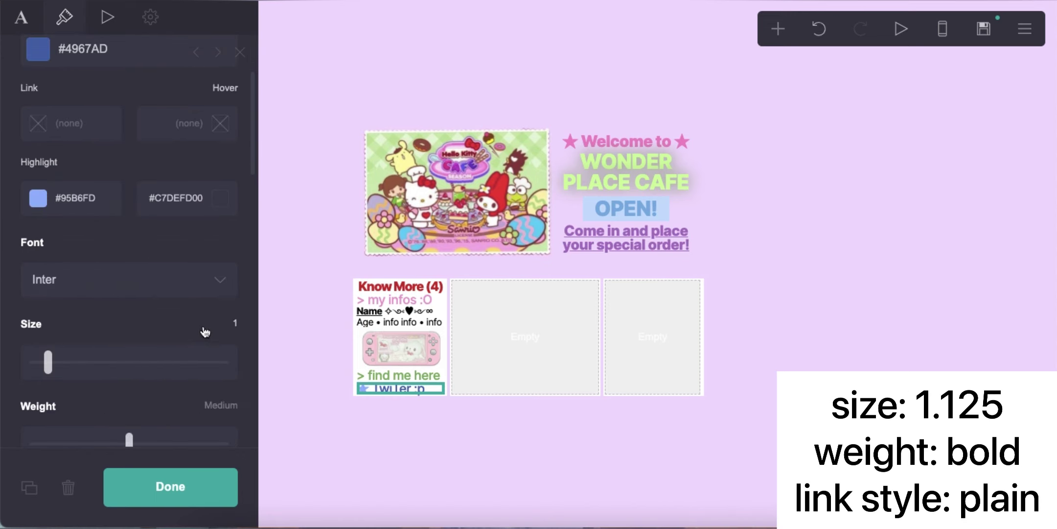
type(".125")
key("Return")
scroll(139, 356, "down", 2)
left_click_drag(130, 337, 166, 345)
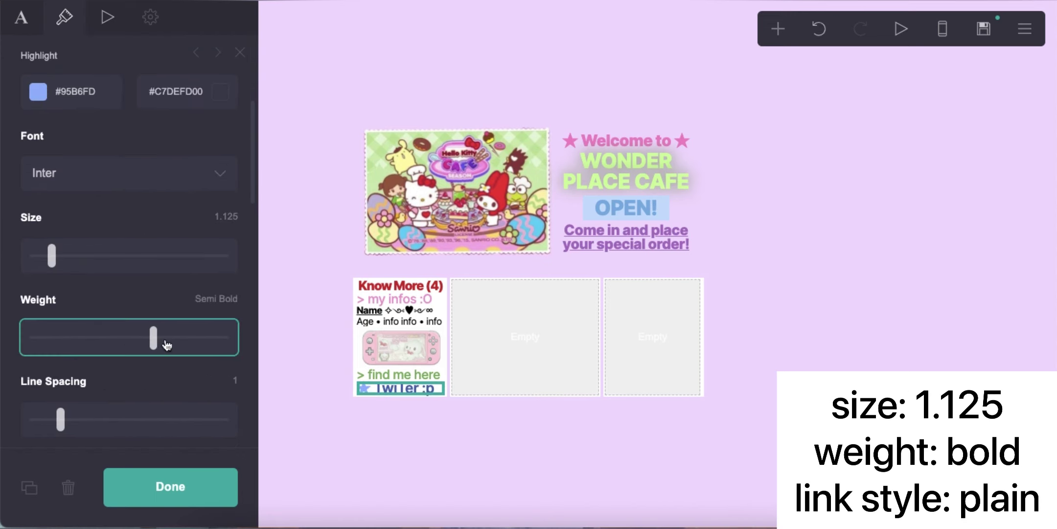
Step: Set the "TwiTer :p" text's link style to Plain
scroll(104, 347, "down", 10)
left_click(106, 252)
left_click(106, 270)
left_click(411, 400)
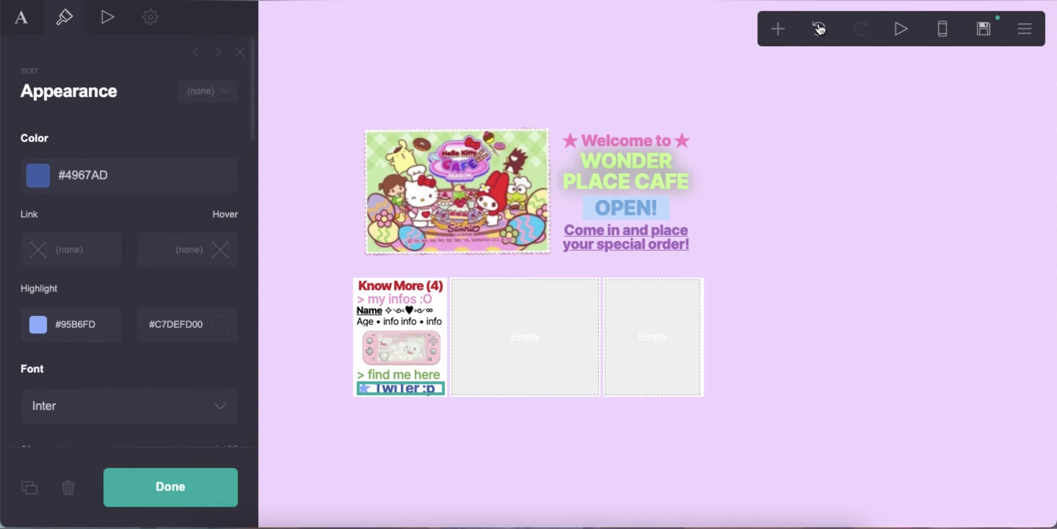
Step: Add a text element below "TwiTer :p" reading "[we<3it >_<](#) ==★=="
left_click(778, 28)
left_click(597, 81)
left_click(67, 129)
key("BackSpace")
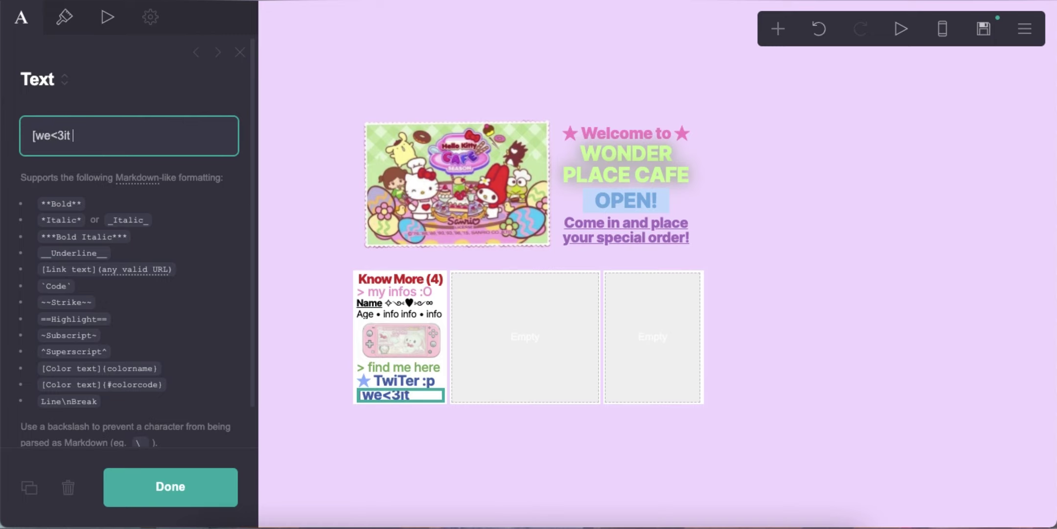
type("[we<3it >_<](#) ==★==")
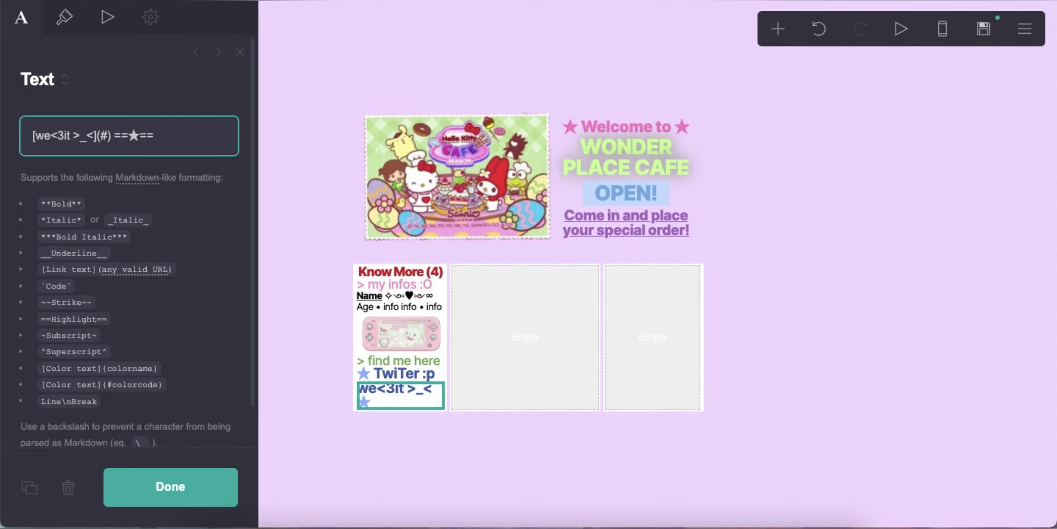
Step: Set the "we<3it >_<" text's size to 1 and its weight to Medium
left_click(65, 18)
scroll(210, 399, "down", 4)
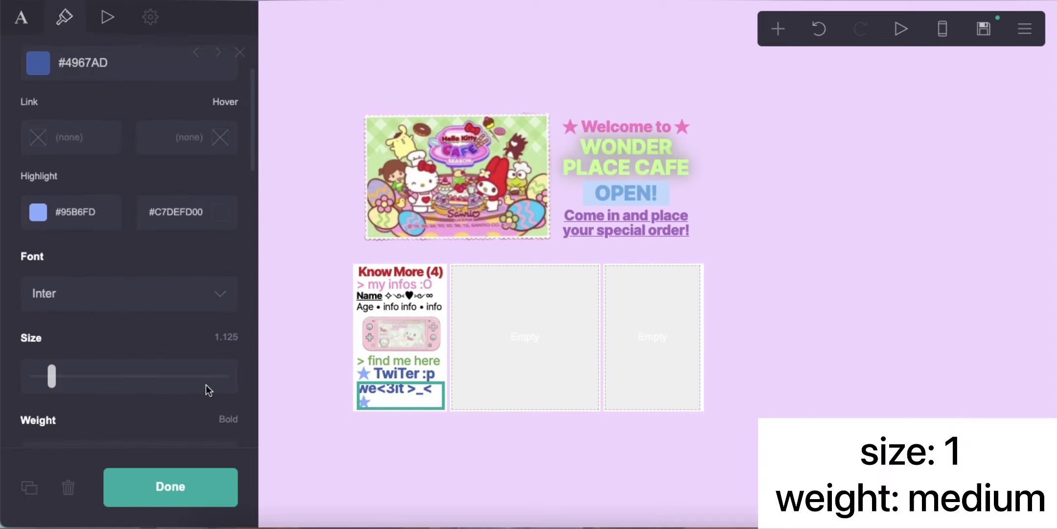
left_click(227, 261)
type("1")
scroll(210, 281, "down", 1)
left_click(136, 371)
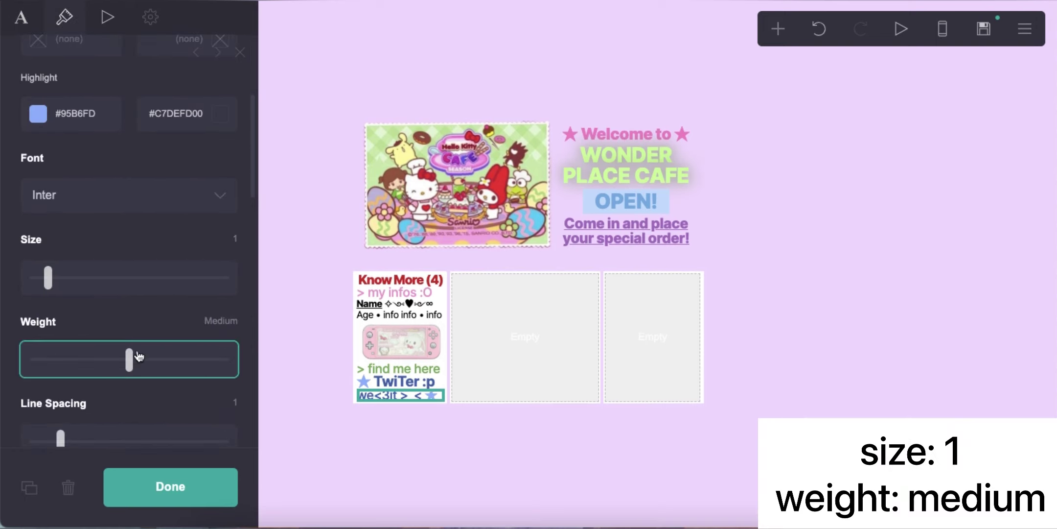
scroll(147, 377, "down", 5)
left_click(337, 411)
Step: Duplicate the "TwiTer :p" text, place the copy below "we<3it >_<" and change its link text to "lastFm :~"
left_click(406, 381)
left_click(29, 487)
mouse_move(414, 390)
left_mouse_down()
mouse_move(422, 419)
mouse_move(412, 394)
left_mouse_up()
left_click(21, 17)
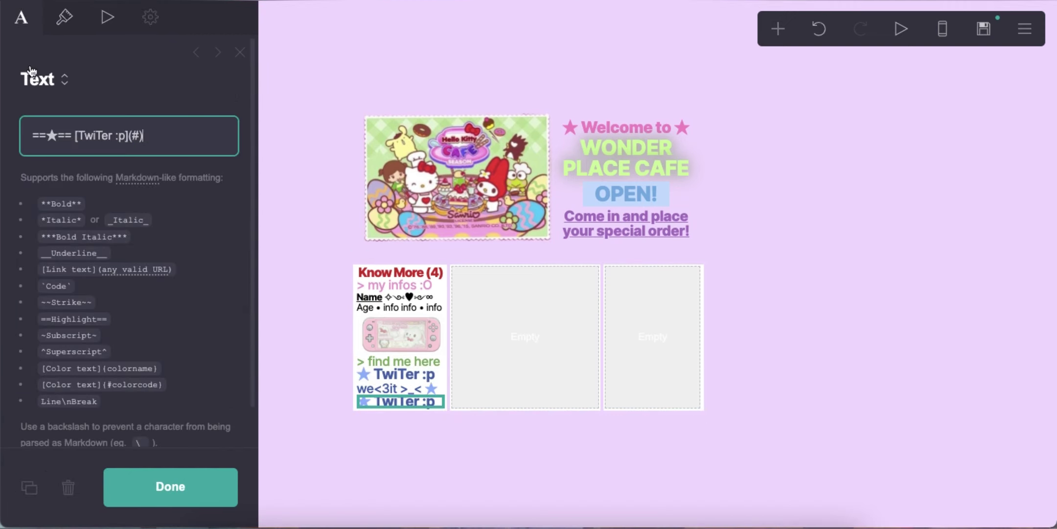
double_click(88, 136)
type("last")
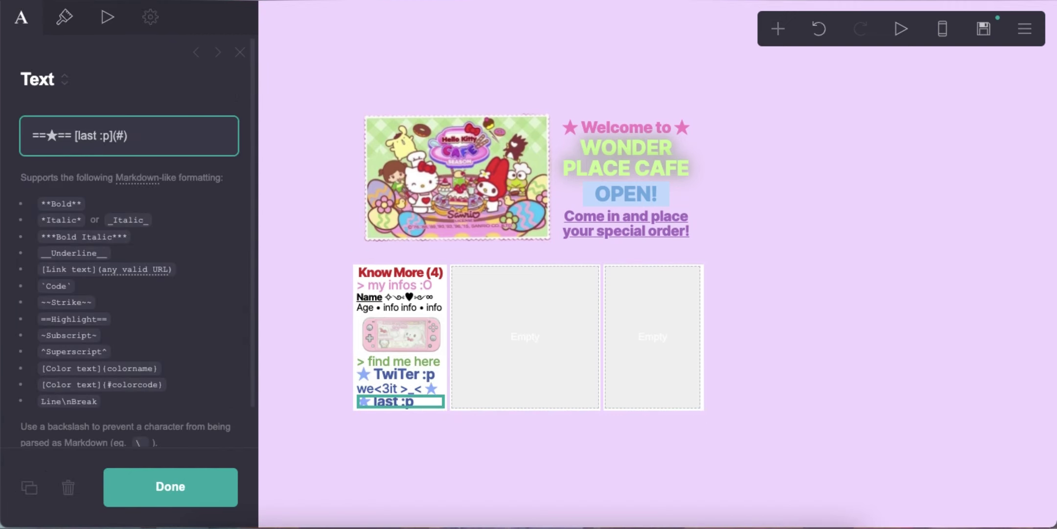
left_click(443, 476)
Step: Duplicate the "we<3it >_<" text, place the copy below "lastFm :~" and change its link text to "spotify :3"
left_click(413, 388)
key("ctrl+d")
left_click_drag(395, 409, 406, 411)
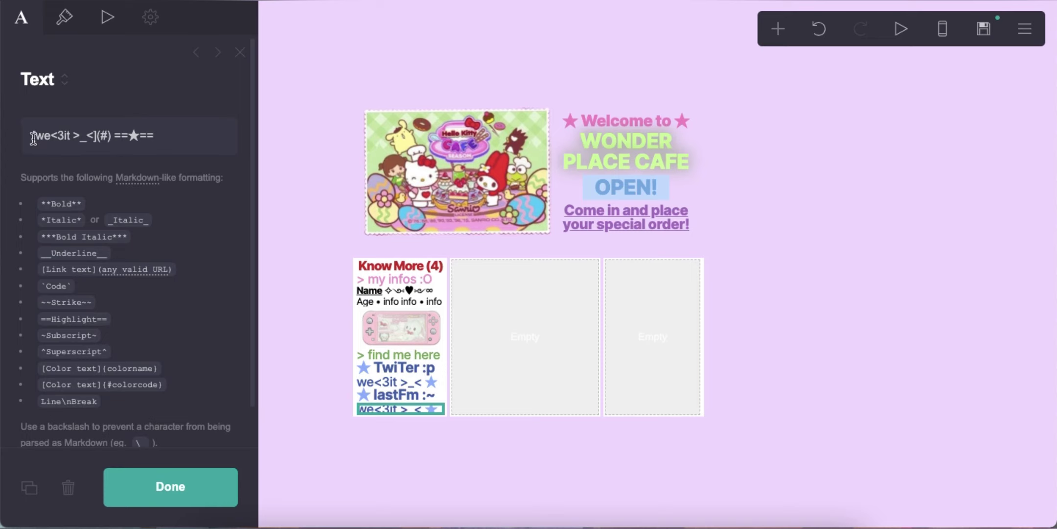
left_click_drag(33, 137, 89, 135)
type("spotify :3")
left_click(897, 229)
left_click(942, 30)
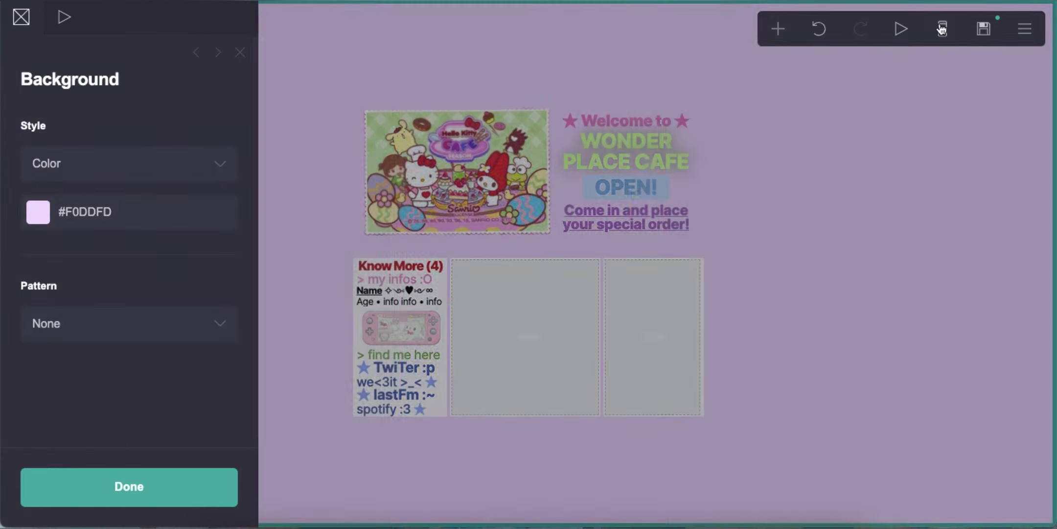
left_click(940, 31)
Step: Duplicate the "> find me here" text, place the copy below "spotify :3" and change it to "> important"
left_click(416, 349)
left_click(30, 487)
left_click_drag(391, 359, 407, 417)
left_click(148, 141)
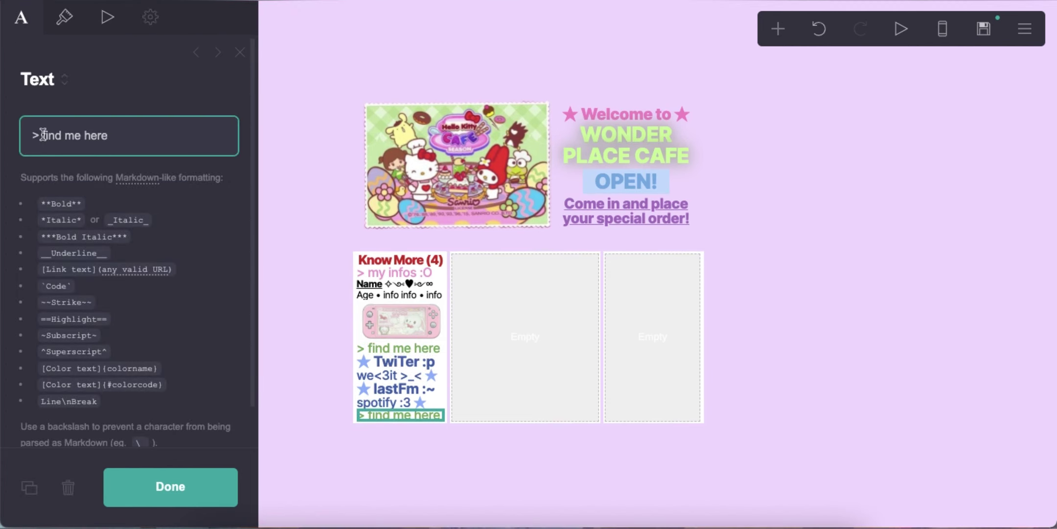
left_click_drag(44, 135, 130, 135)
type("important")
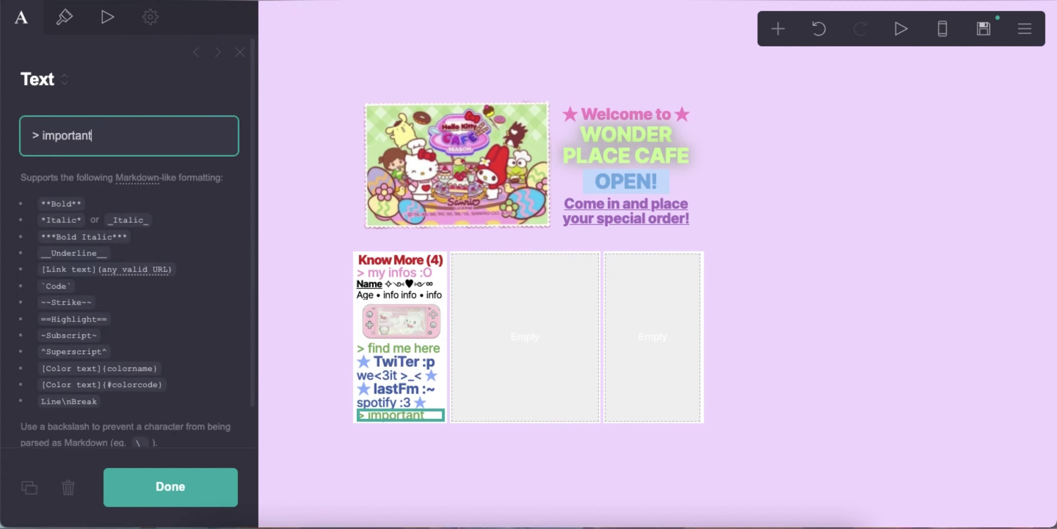
Step: Set the "> important" text's color to #D7A4F1
left_click(64, 17)
left_click(132, 171)
type("#D7A4F1")
key("Return")
Step: Duplicate the Name and Age text, place the copy below "> important" and replace its content with "info" repeated 15 times
left_click(396, 289)
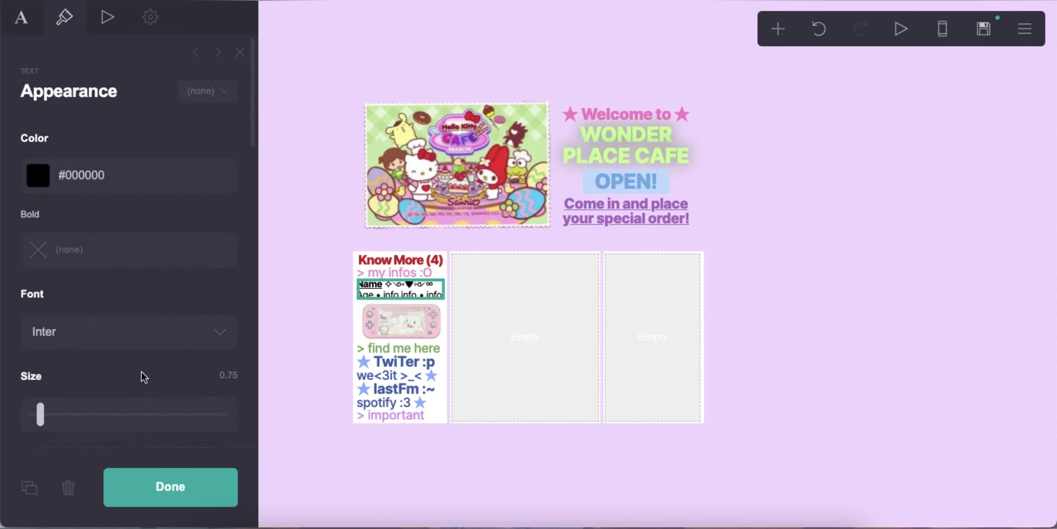
left_click(30, 487)
left_click_drag(400, 300, 406, 423)
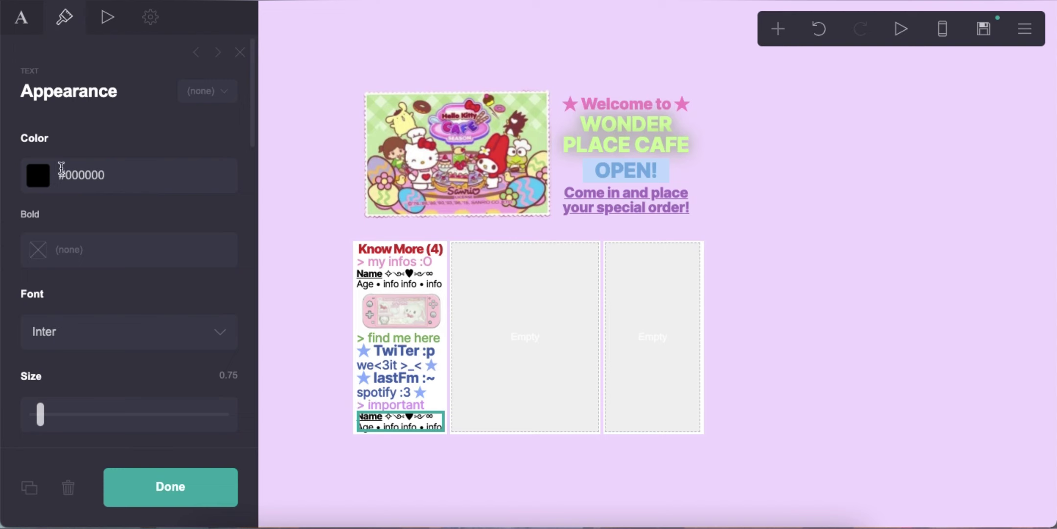
left_click(21, 25)
left_click(163, 158)
key("super+a")
type("info info info info info info info info info info info info info info info info")
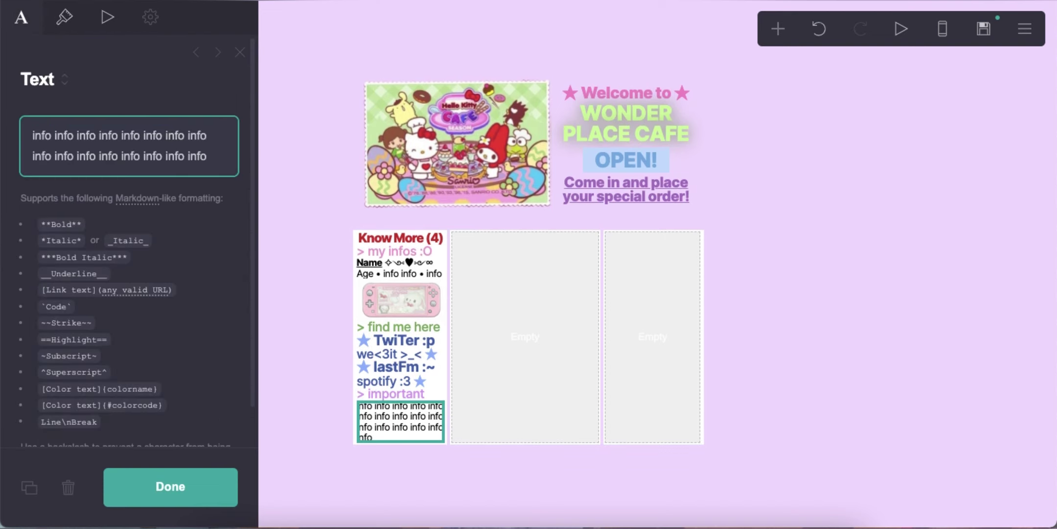
double_click(187, 156)
key("BackSpace")
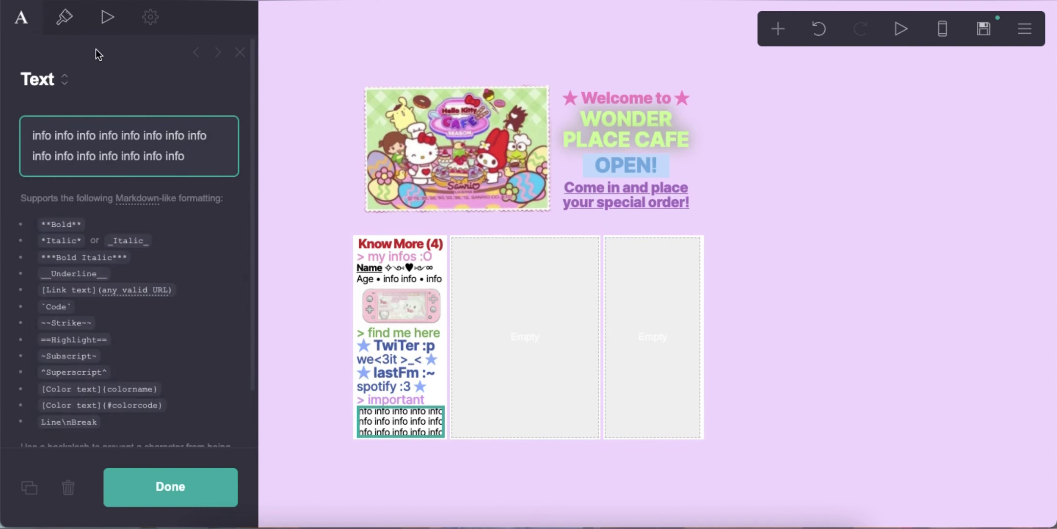
Step: Set the line spacing of the info paragraph below "> important" to 1
left_click(64, 17)
scroll(147, 294, "down", 3)
left_click(225, 338)
type("1")
key("Return")
left_click(878, 362)
left_click(942, 36)
left_click(940, 40)
Step: Duplicate the "> important" text, place the copy below the info paragraph and change it to "> extra"
left_click(394, 401)
left_click(30, 488)
left_click_drag(382, 408, 377, 441)
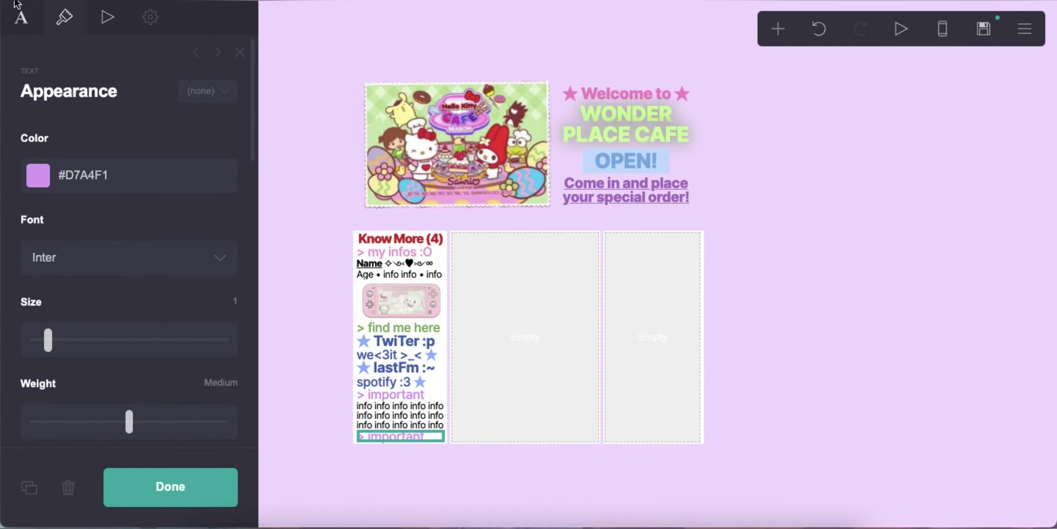
left_click(114, 134)
double_click(70, 137)
type("extra")
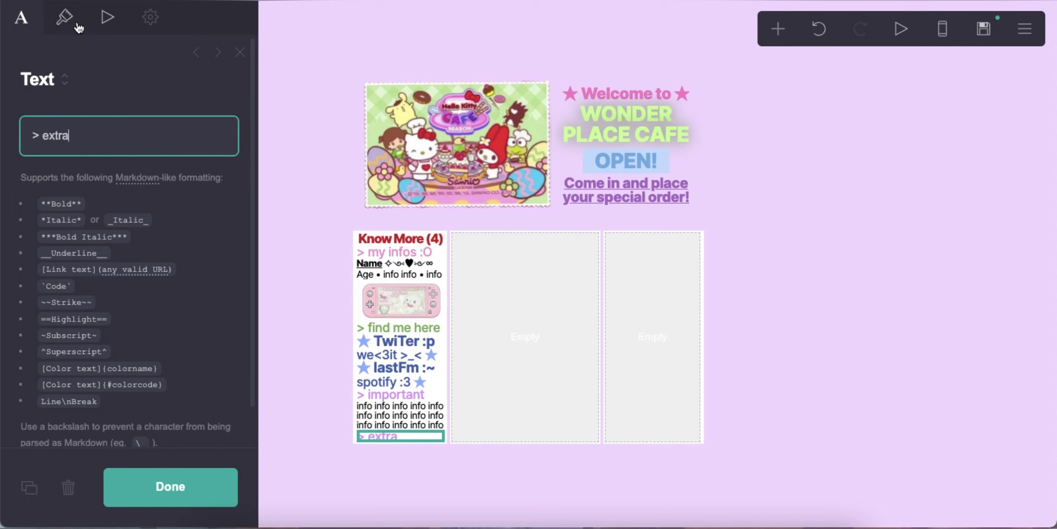
Step: Set the "> extra" text's color to #BABA6F
left_click(78, 28)
left_click(130, 174)
type("#BABA6F")
key("Return")
Step: Duplicate the info paragraph and place the copy below "> extra"
left_click(414, 415)
left_click(29, 487)
left_click_drag(383, 422, 384, 457)
left_click(803, 386)
Step: Add an image element at the end of the first column and upload the picture of the four milk bottles
left_click(777, 30)
left_click(578, 180)
left_click_drag(487, 446, 323, 331)
left_click(112, 177)
scroll(572, 218, "up", 10)
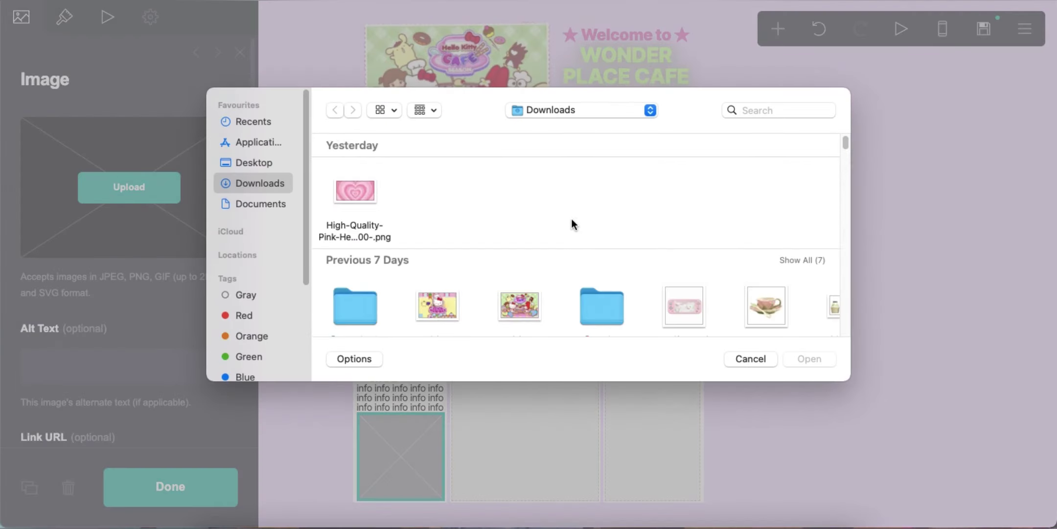
scroll(572, 218, "down", 3)
left_click(812, 163)
scroll(482, 278, "down", 1)
double_click(369, 268)
Step: Crop the milk bottles picture tightly around the four bottles and accept the result
left_click_drag(390, 285, 289, 285)
left_click_drag(671, 285, 827, 316)
left_click_drag(527, 362, 529, 392)
left_click_drag(529, 208, 538, 224)
left_click(1012, 21)
left_click(921, 277)
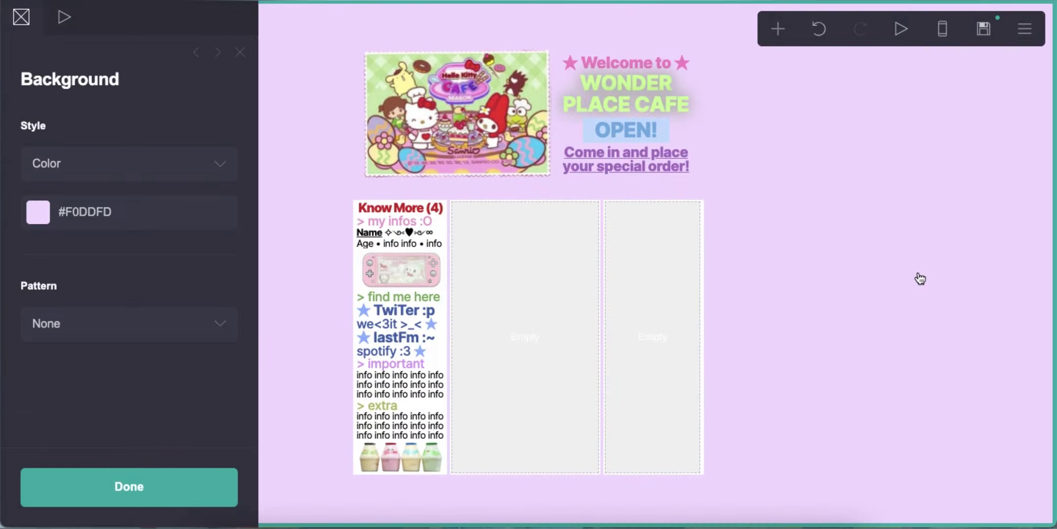
Step: Duplicate the lower info paragraph into the middle column and replace its text with "==**★Byf**=="
left_click(361, 427)
left_click(30, 487)
left_click_drag(381, 435, 490, 362)
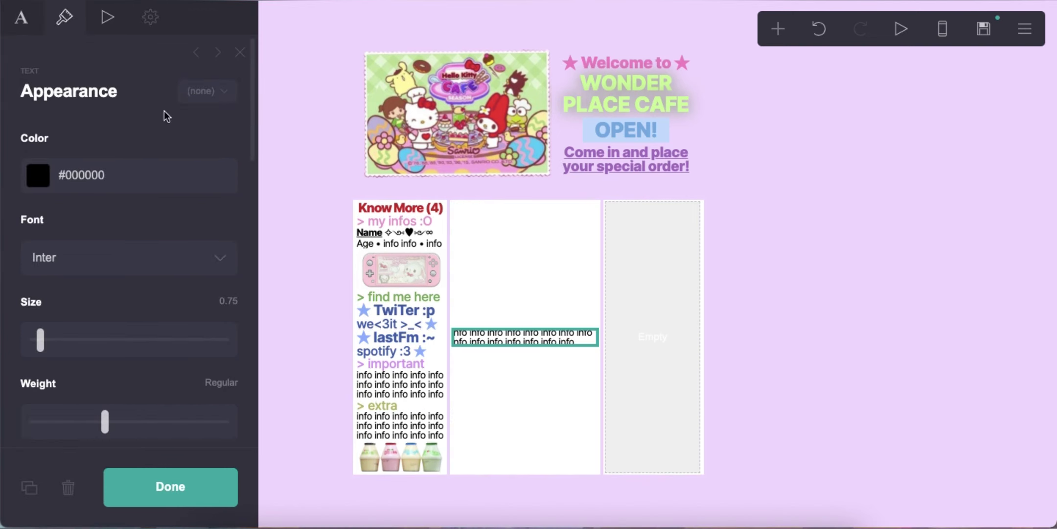
left_click(21, 18)
key("super+a")
type("==**")
type("★")
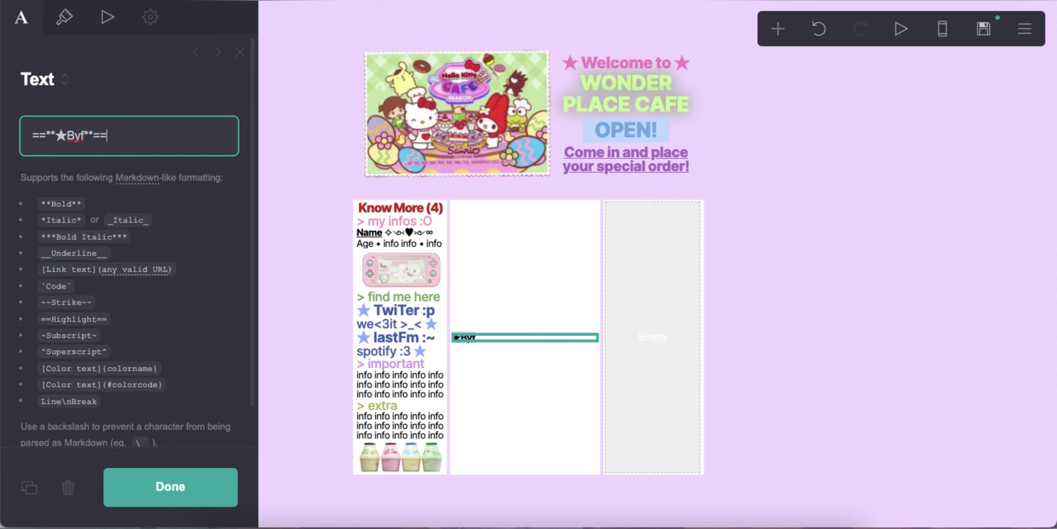
type("Byf**==")
Step: Fill out the Byf text with "info" repeated 29 times after the highlighted heading
type("info info info info info info info info info info info info info info info info info info info info info info info info info info info info info info info info")
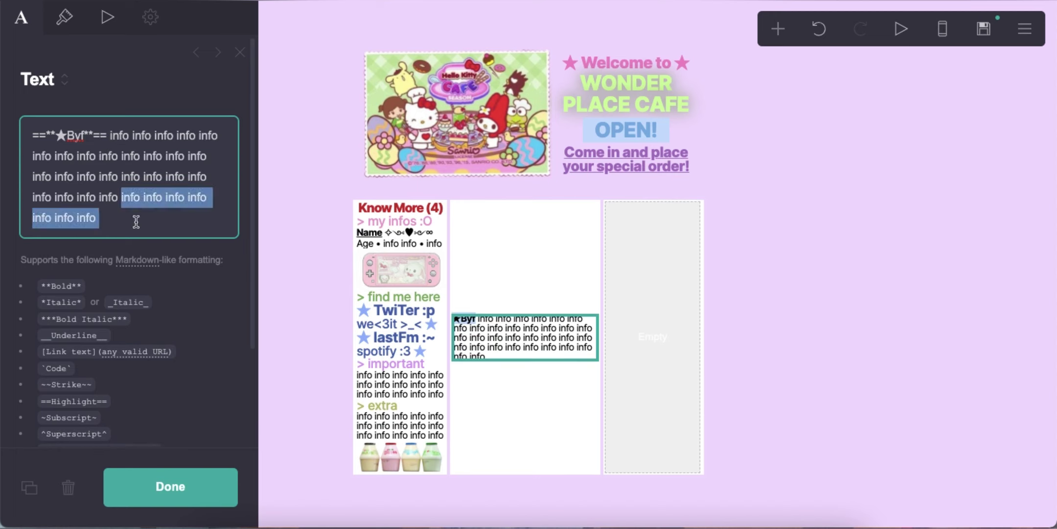
left_click_drag(121, 198, 137, 238)
key("BackSpace")
type("info info info info info info info info info info info info info info info info")
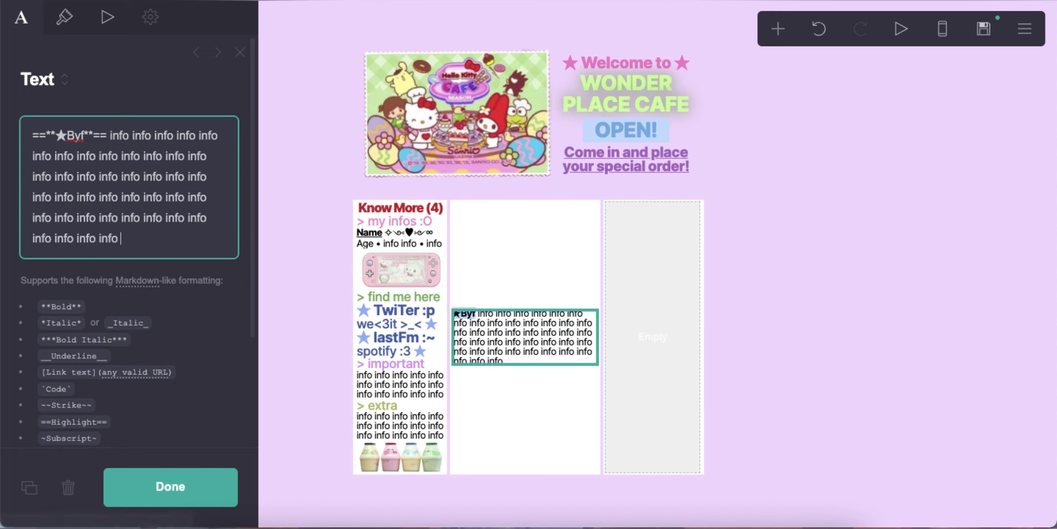
left_click_drag(165, 219, 199, 265)
key("BackSpace")
left_click_drag(168, 218, 27, 218)
key("BackSpace")
Step: Set the Byf text's color to #86B1D1
left_click(59, 25)
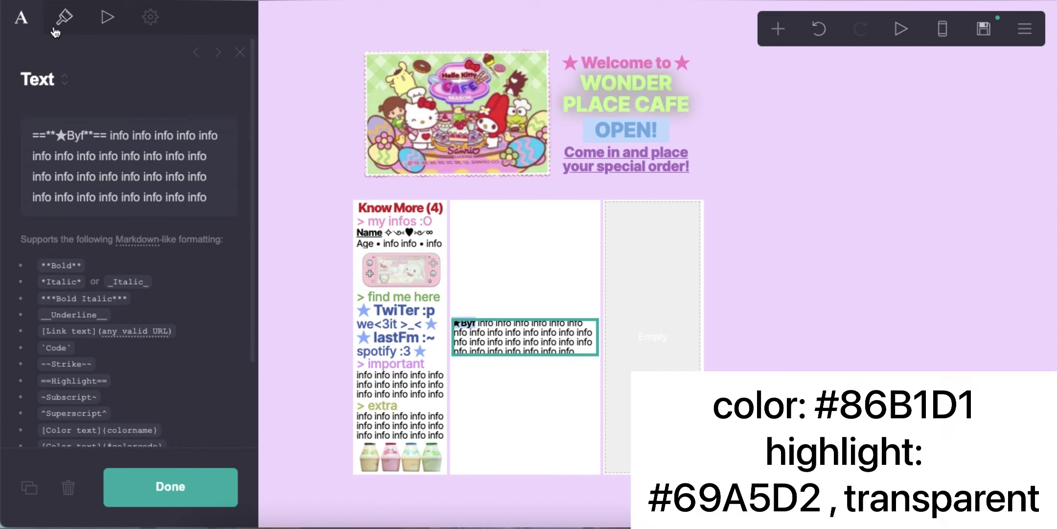
left_click(146, 183)
type("86B1D1")
key("Return")
Step: Set the Byf heading's highlight text color to #69A5D2 and make its highlight background fully transparent
left_click(78, 319)
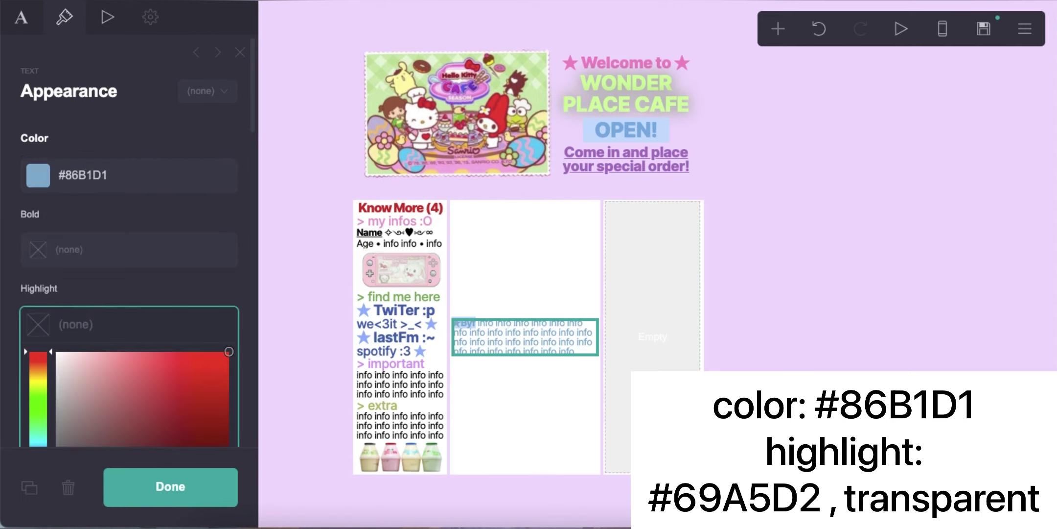
type("69A5D2")
key("Return")
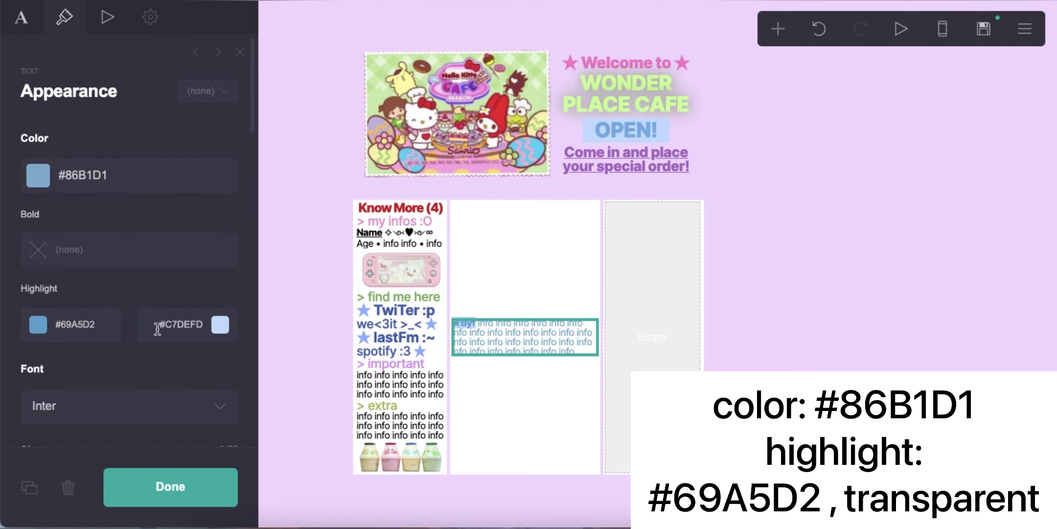
left_click(163, 328)
scroll(179, 328, "down", 7)
left_click_drag(227, 162, 3, 167)
scroll(151, 271, "up", 7)
left_click(152, 271)
scroll(151, 271, "down", 1)
left_click(888, 289)
Step: Append one more "info" to the end of the Byf text
left_click(525, 336)
left_click(64, 17)
left_click(21, 17)
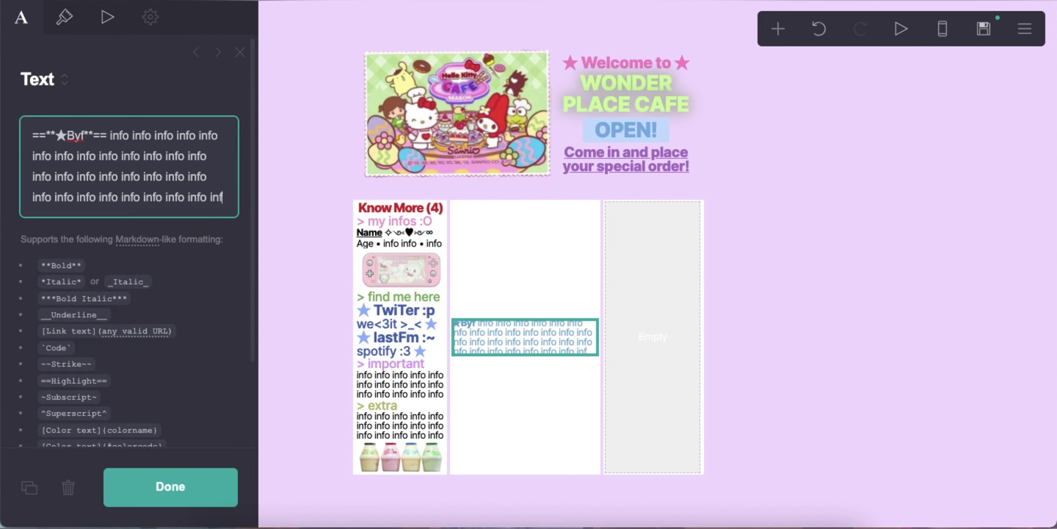
type("o")
left_click(942, 32)
left_click(942, 33)
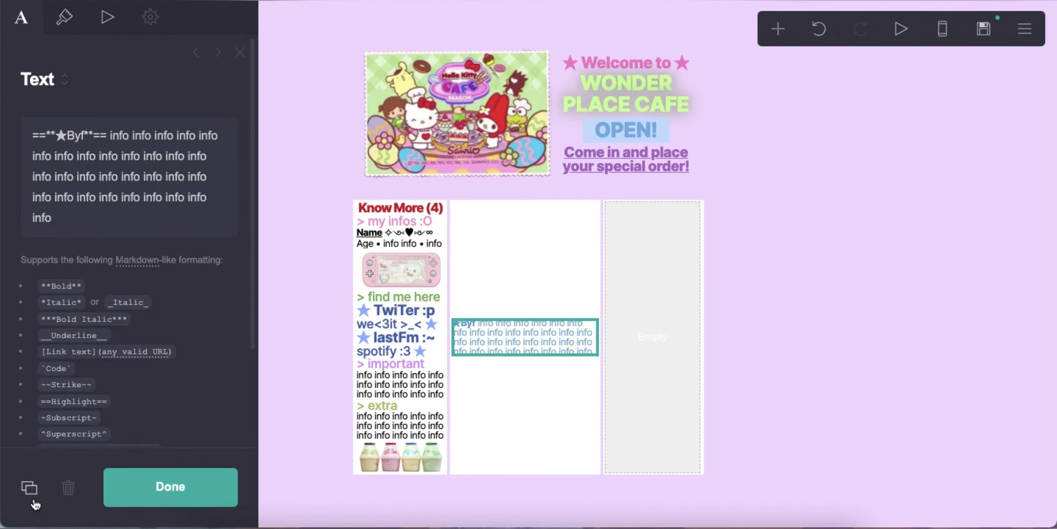
Step: Duplicate the Byf text and change the copy's heading to "Dnfi"
left_click(33, 500)
left_click(66, 135)
type("Dnfl")
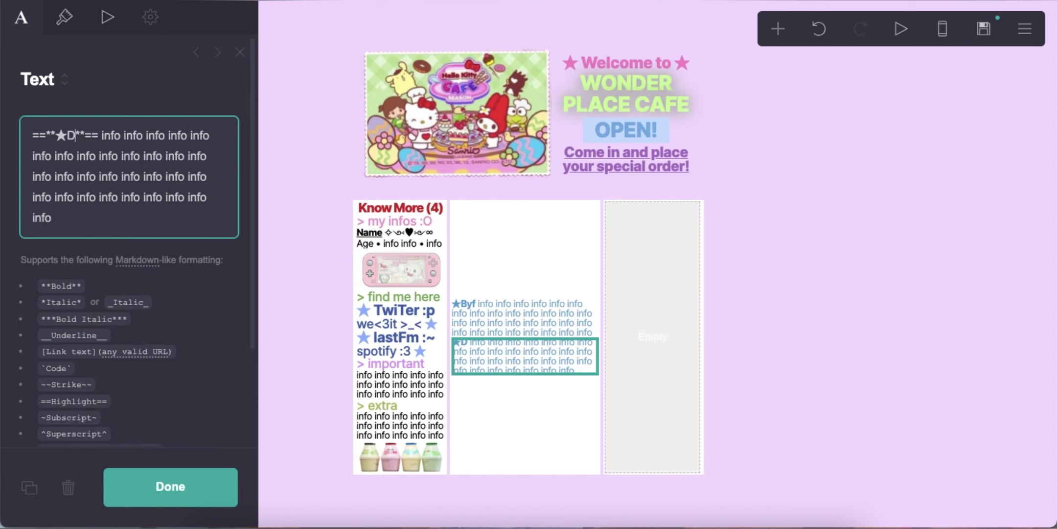
Step: Set the Dnfi text's color to #B595C7 and its highlight text color to #B174D5
left_click(64, 18)
left_click(168, 182)
type("#B595C7")
key("Return")
scroll(100, 314, "down", 1)
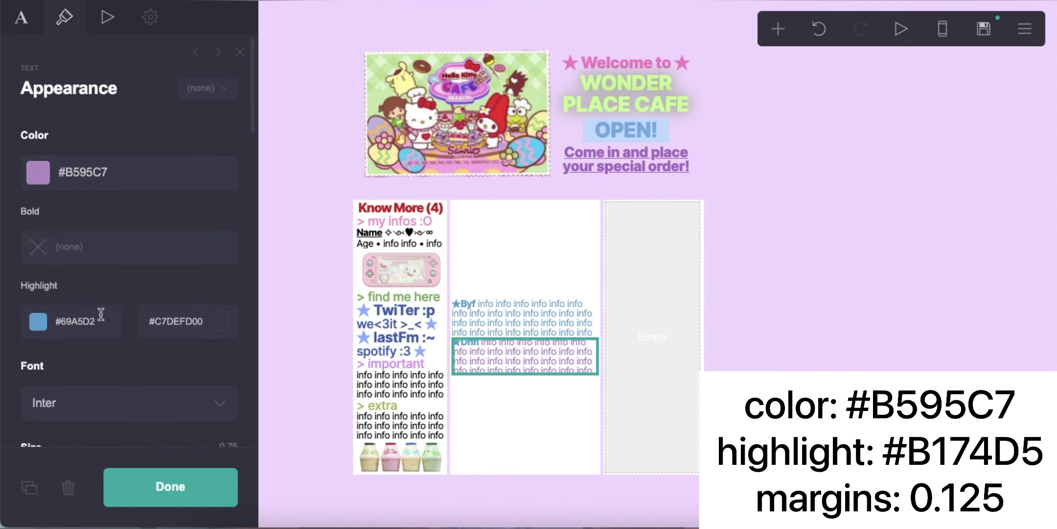
double_click(100, 315)
type("B174D5")
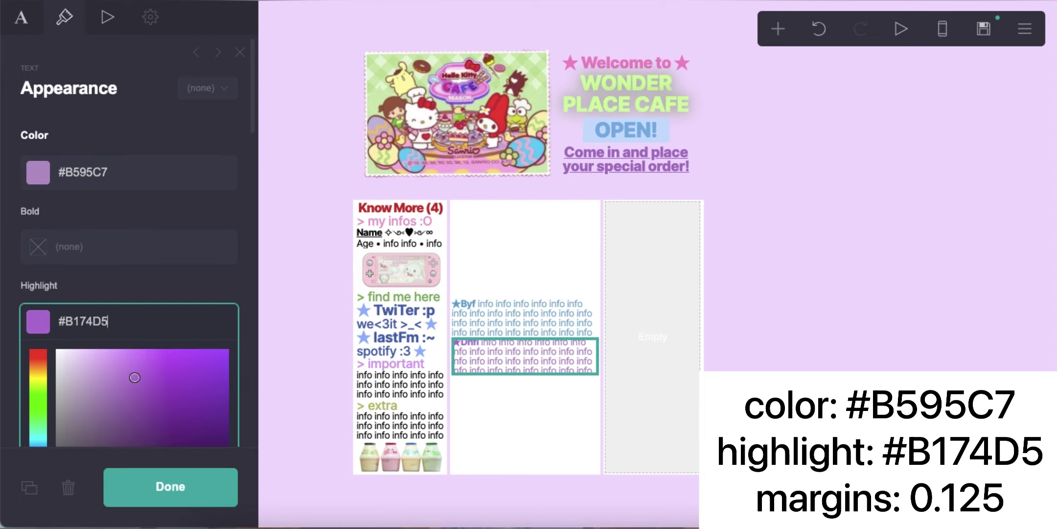
key("Return")
Step: Set the Dnfi text's margins to 0.125
scroll(117, 326, "down", 10)
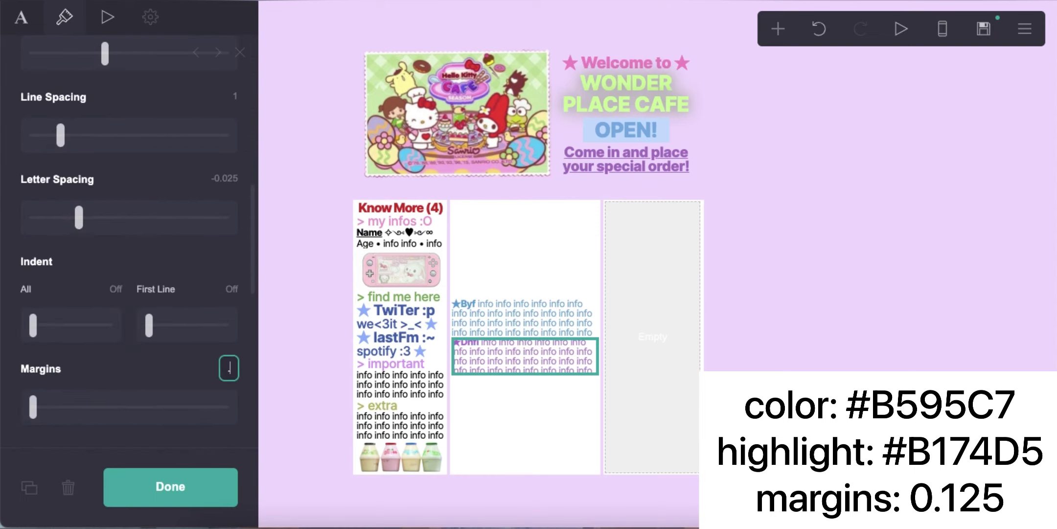
left_click(229, 367)
left_click(661, 385)
Step: Add an image element below the Dnfi text and upload the Hello Kitty "It's a New Day" picture
left_click(779, 29)
left_click(604, 116)
left_click_drag(498, 425, 475, 221)
left_click(133, 199)
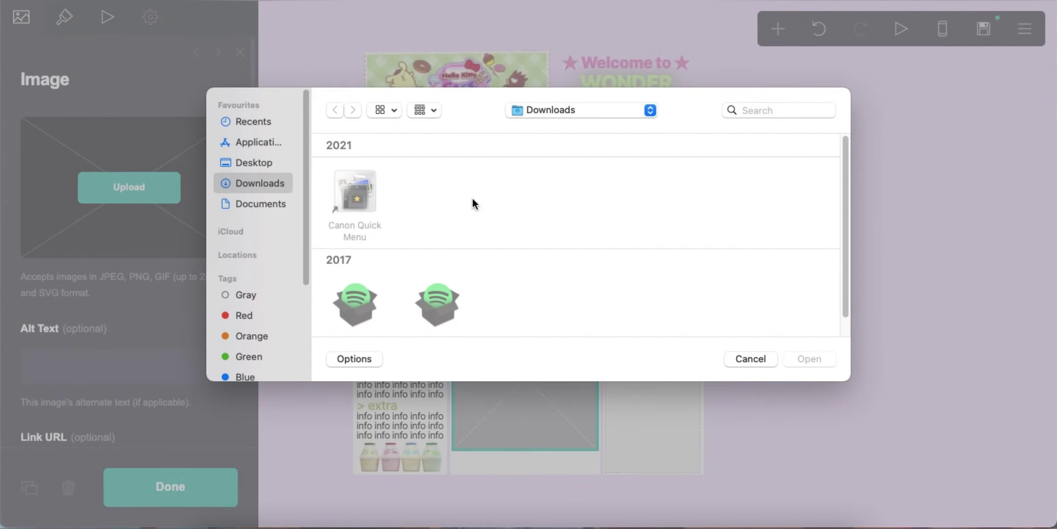
double_click(472, 283)
left_click(29, 31)
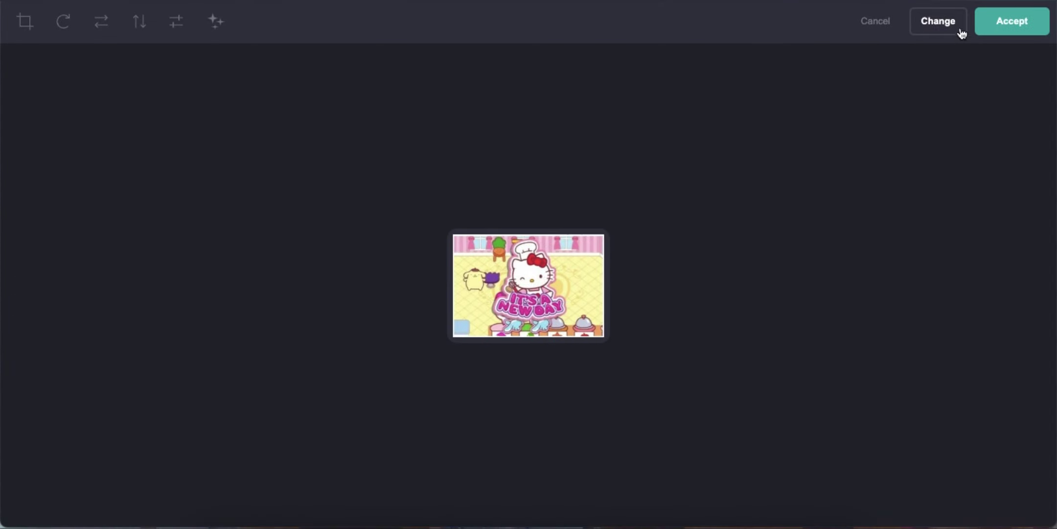
left_click(989, 27)
left_click(901, 239)
Step: Duplicate the Dnfi text, move the copy below the "It's a New Day" picture and change its heading to "I Like"
left_click(543, 313)
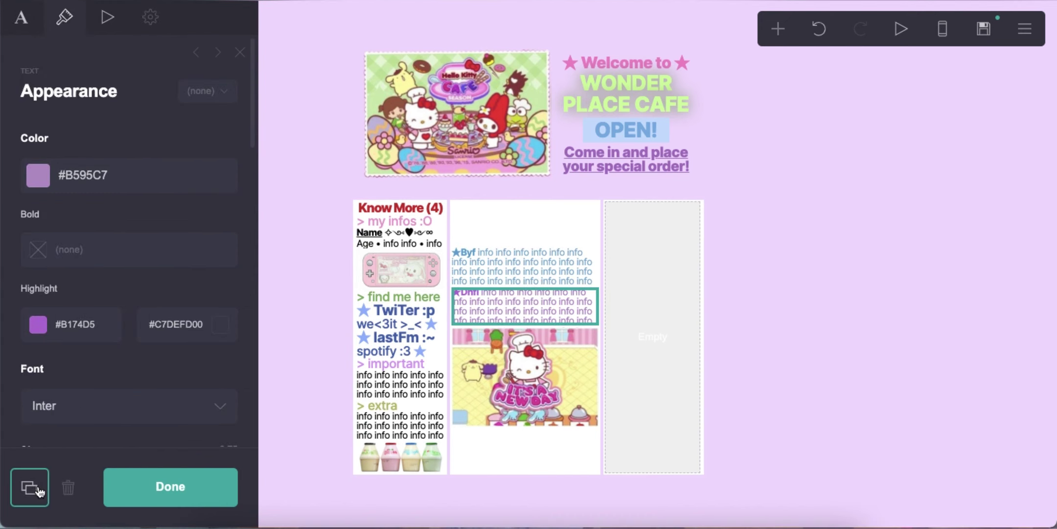
left_click(30, 488)
left_click_drag(524, 325, 530, 444)
left_click(24, 31)
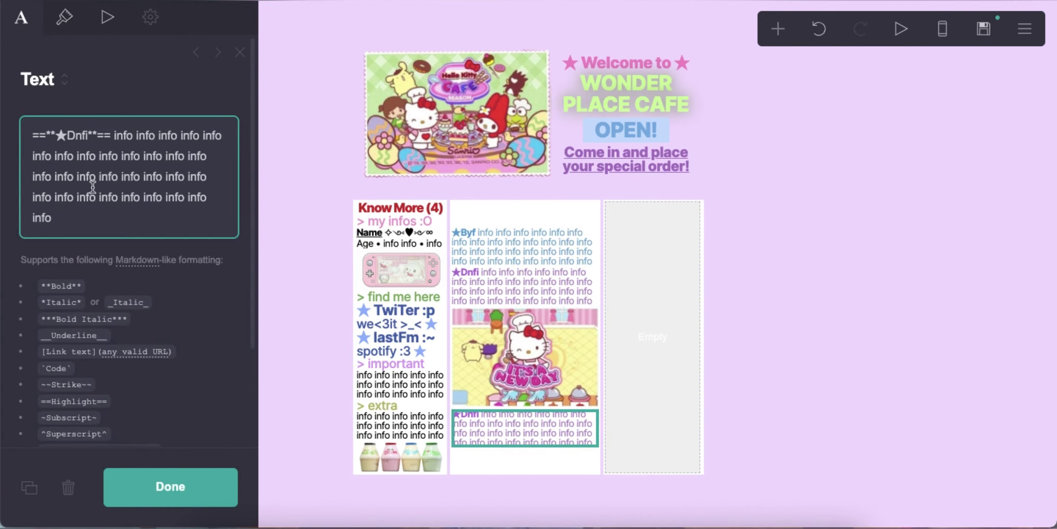
type("I Like")
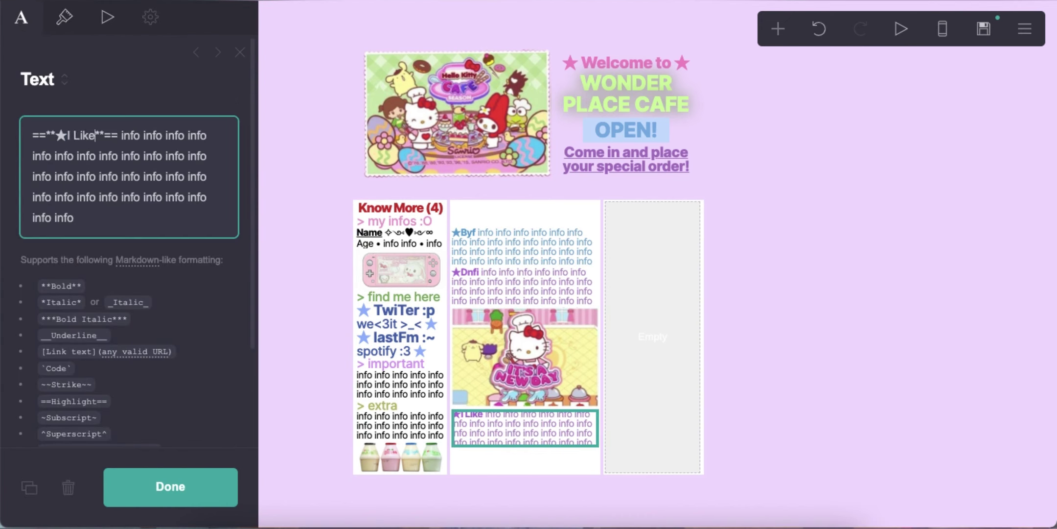
Step: Lengthen the I Like text with more "info" words and trim the surplus at its end
left_click(207, 229)
type("info info info info info info info info info info info info info info info info")
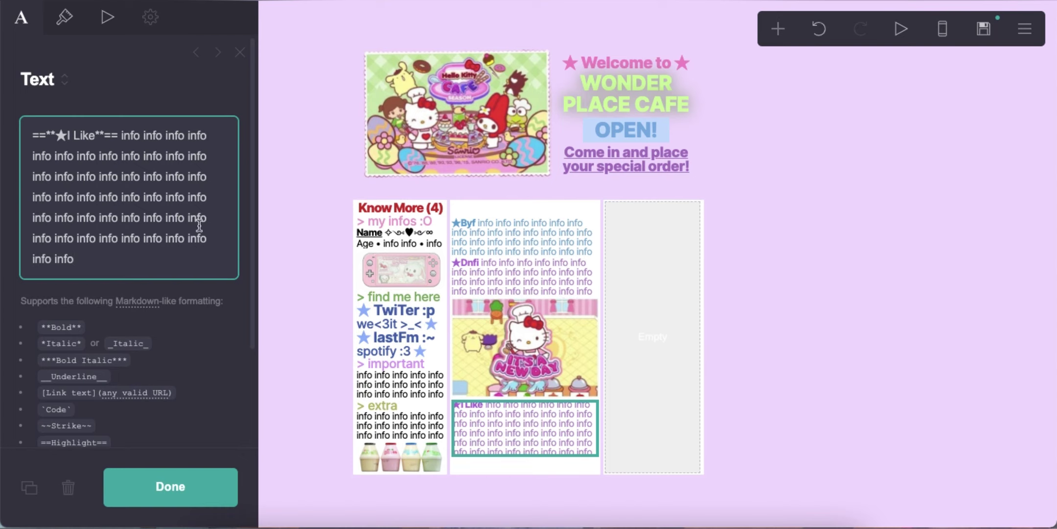
left_click_drag(112, 238, 123, 271)
key("BackSpace")
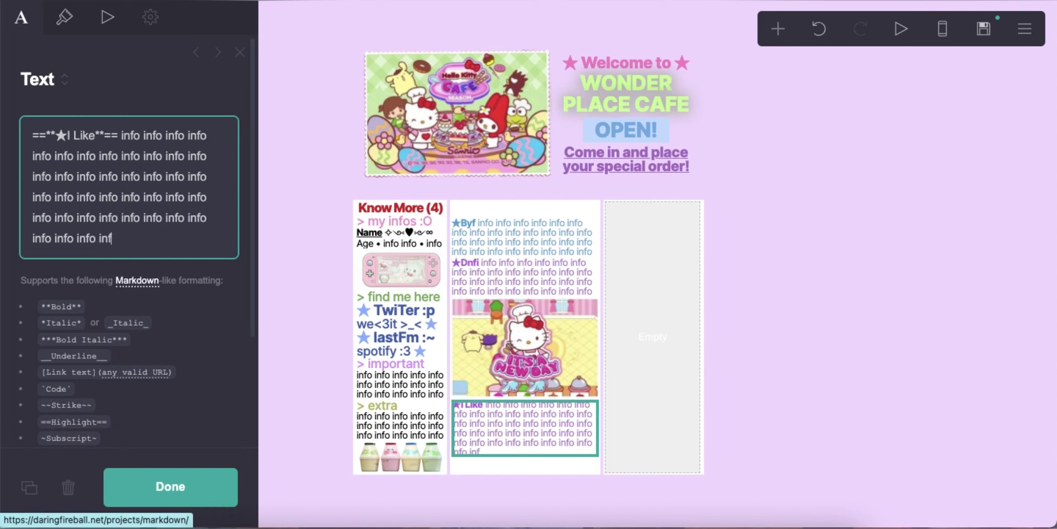
Step: Set the I Like text's color to #82946F and its highlight text color to #70934B
left_click(65, 18)
left_click(144, 182)
type("82946F")
key("Return")
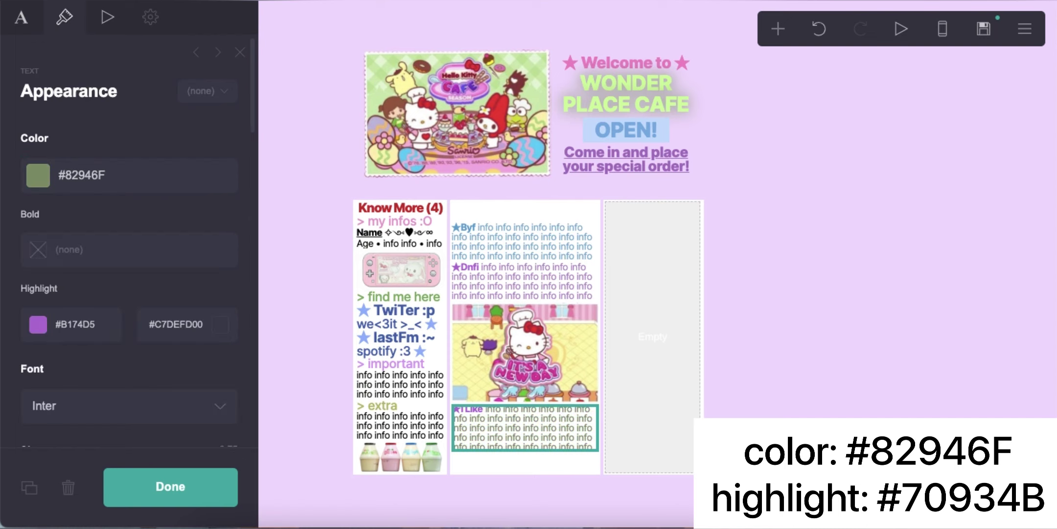
left_click(95, 326)
type("70934B")
key("Return")
left_click(727, 393)
Step: Duplicate the I Like text, remove some trailing "info" words from the copy and change its heading to "Dislikes"
left_click(477, 428)
left_click(30, 488)
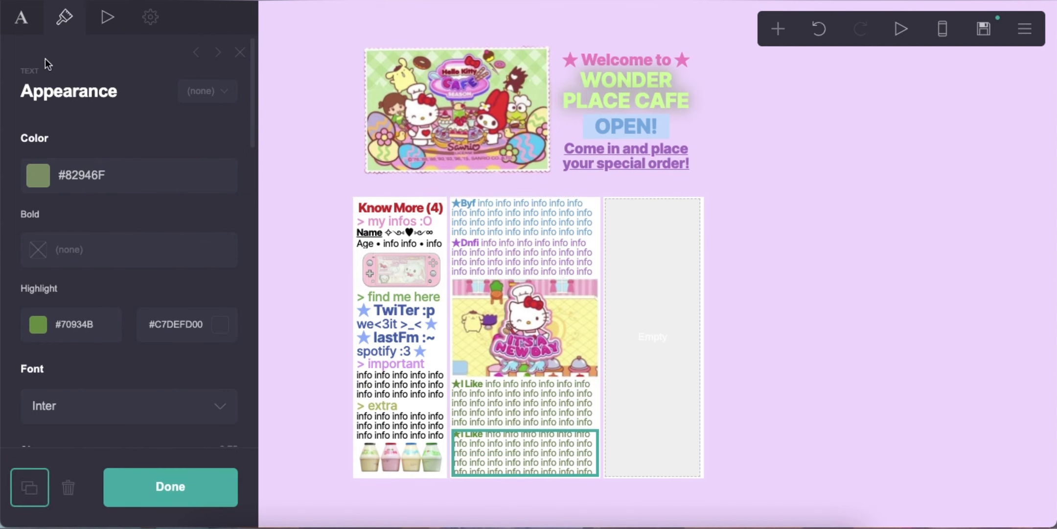
left_click(28, 28)
key("alt+BackSpace")
key("alt+BackSpace")
key("alt+BackSpace")
key("alt+BackSpace")
key("alt+BackSpace")
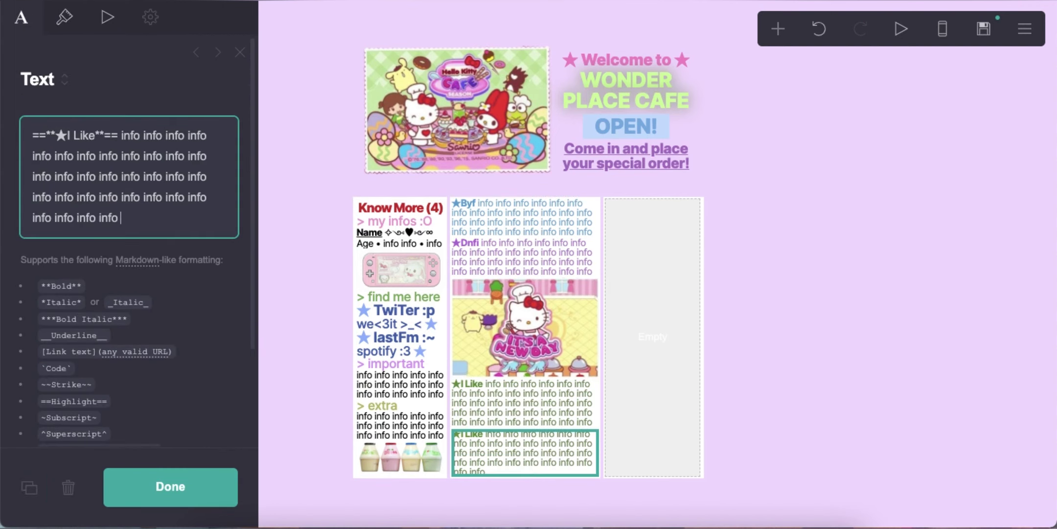
key("alt+BackSpace")
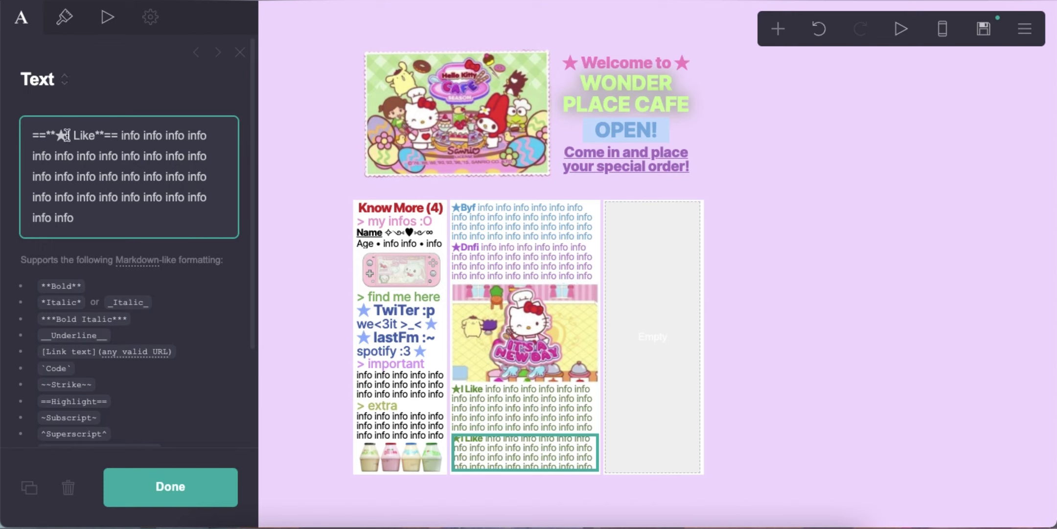
type("Dislikes")
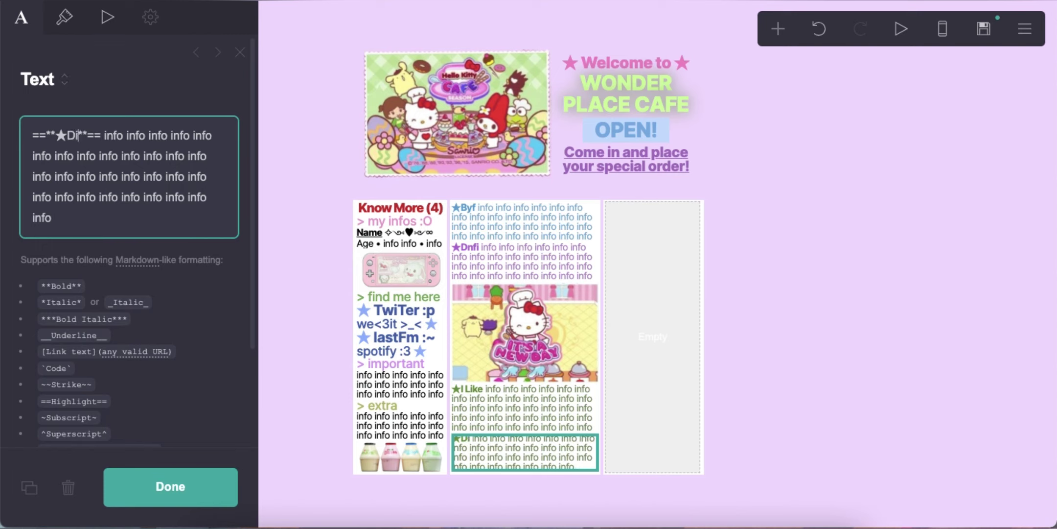
Step: Set the Dislikes text's color to #C795B0 and its highlight text color to #C34187
left_click(64, 17)
left_click(137, 175)
type("#C795B0")
key("Return")
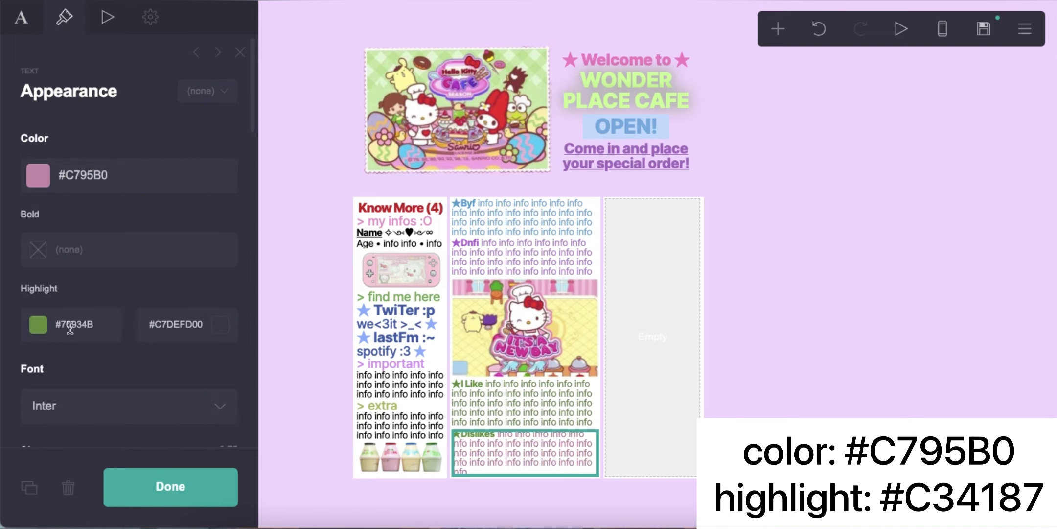
left_click(84, 323)
type("C3418")
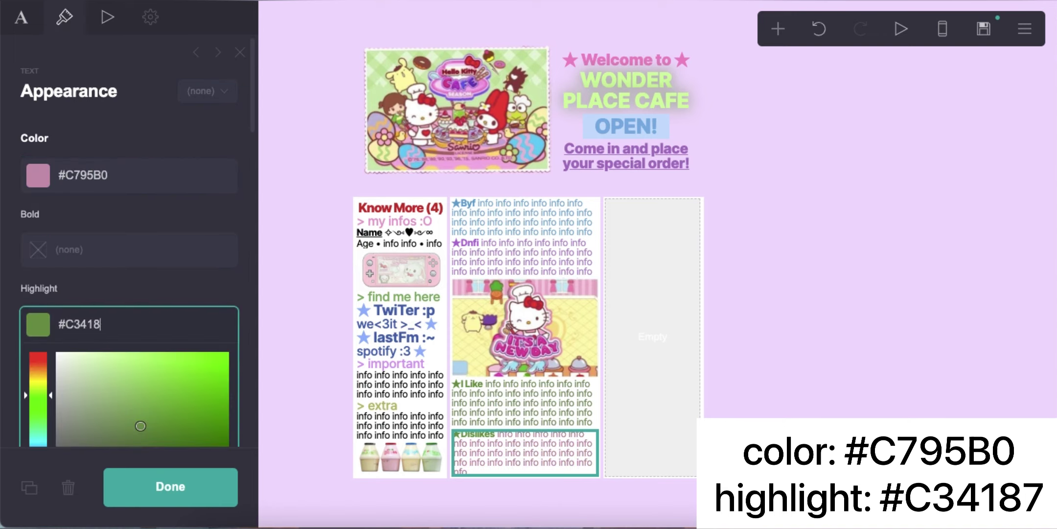
type("7")
key("Return")
Step: Trim the surplus characters at the end of the Dislikes text
left_click(21, 17)
key("shift+Left")
key("shift+Left")
key("shift+Left")
key("shift+Left")
key("shift+Left")
key("shift+Left")
key("shift+Left")
key("shift+Right")
key("BackSpace")
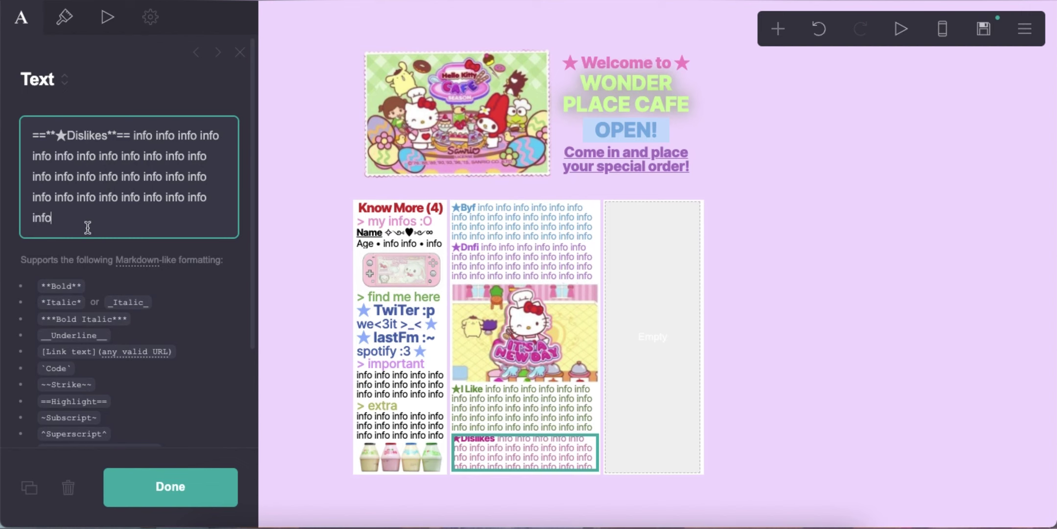
left_click(783, 320)
left_click(940, 30)
left_click(939, 30)
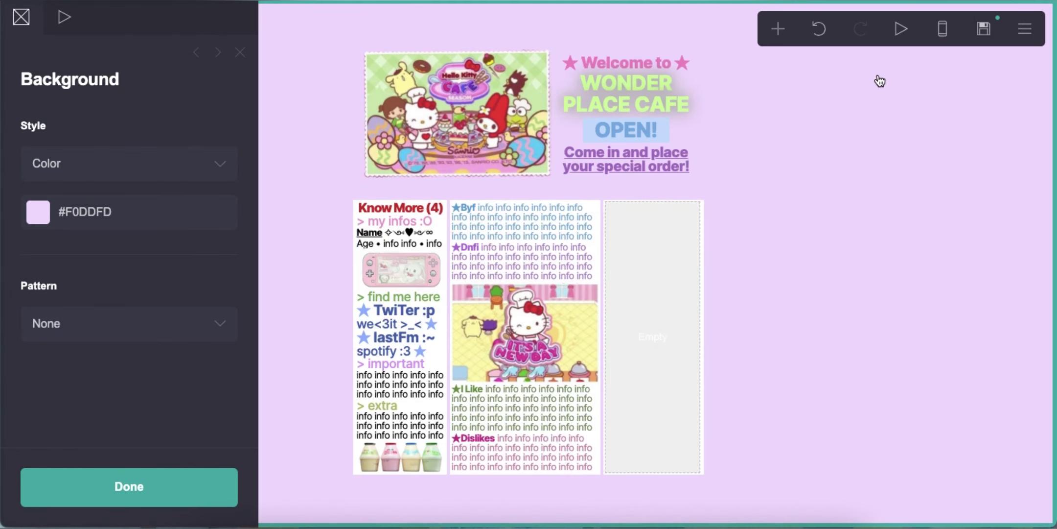
Step: Add a text element in the empty third column reading "♡ Hey! This cafe has free WiFi for everyone :D ~~ ♡"
left_click(778, 28)
left_click(595, 217)
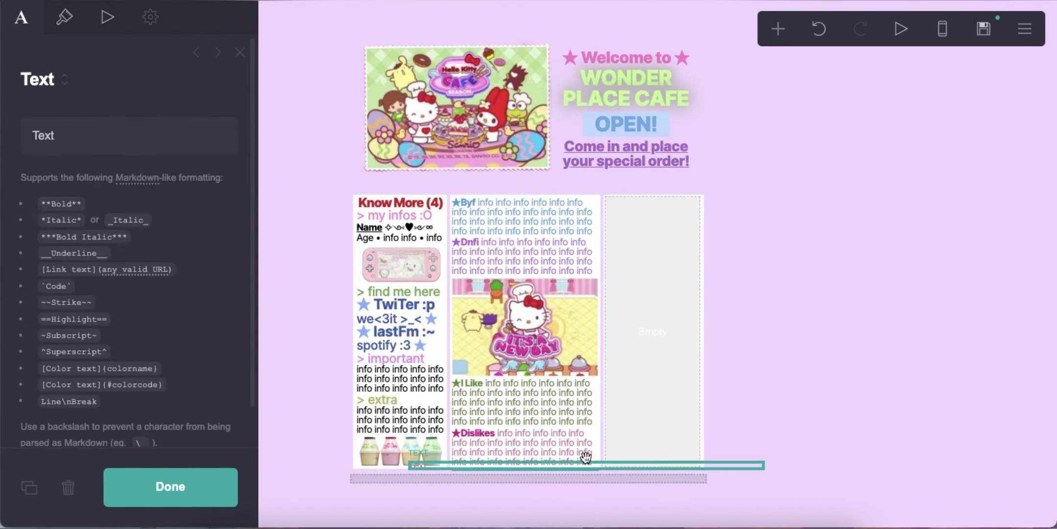
triple_click(110, 149)
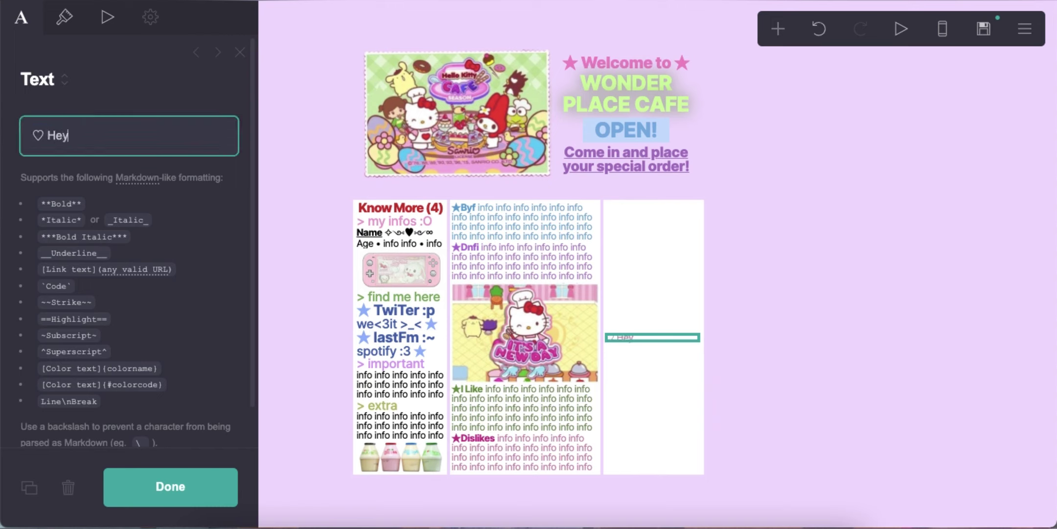
type("♡ Hey! This cafe h")
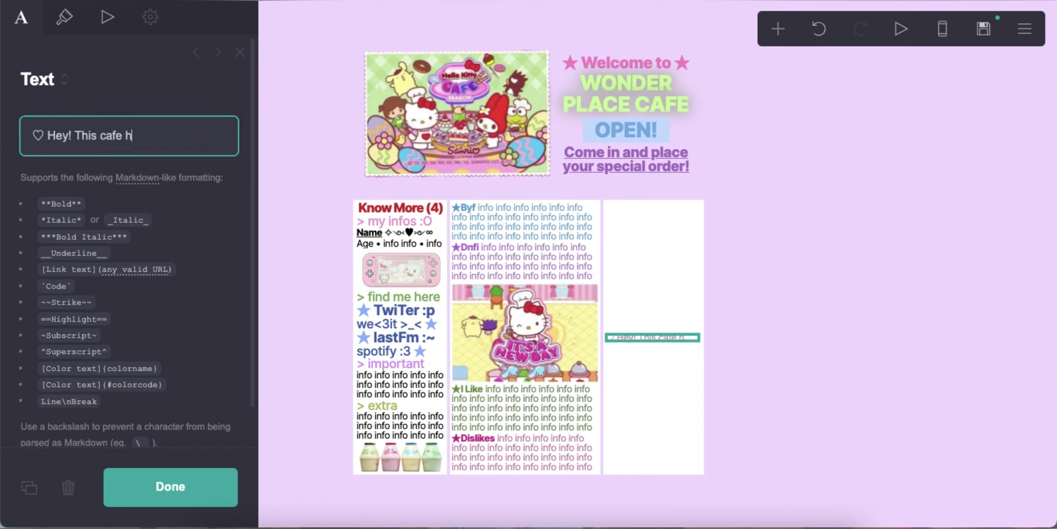
type("as free WiFi for everyone :D ~~ ♡")
Step: Style the free WiFi text with color #E9A6D0, size 0.875 and Bold weight
left_click(73, 23)
double_click(161, 187)
type("E9A")
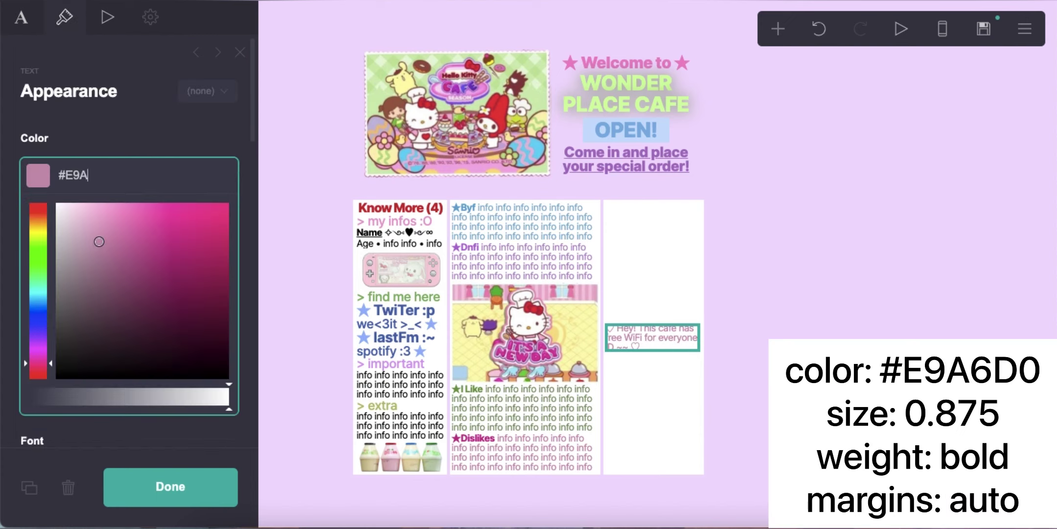
type("6D0")
key("Return")
scroll(159, 236, "down", 2)
double_click(223, 198)
type("0.875")
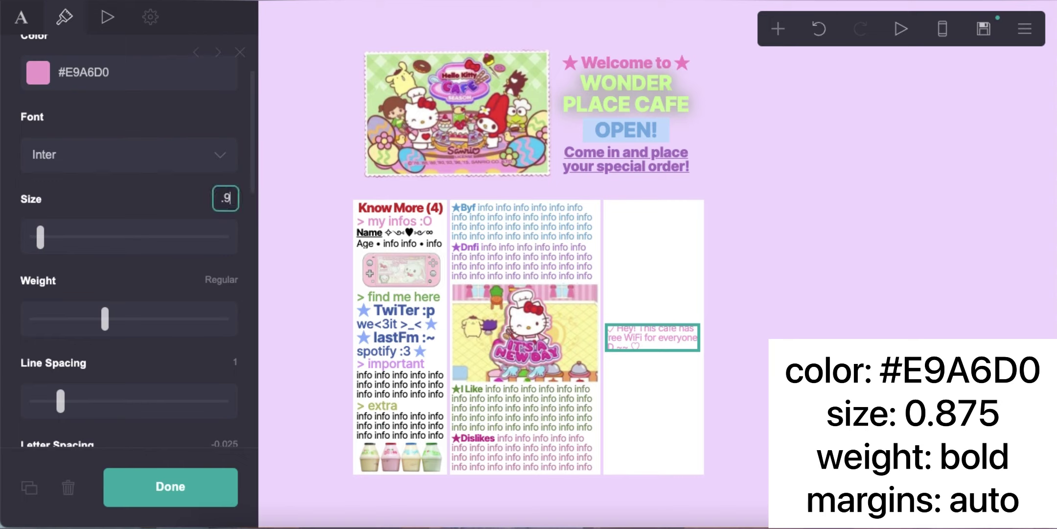
key("Return")
scroll(159, 298, "down", 1)
left_click_drag(161, 311, 179, 309)
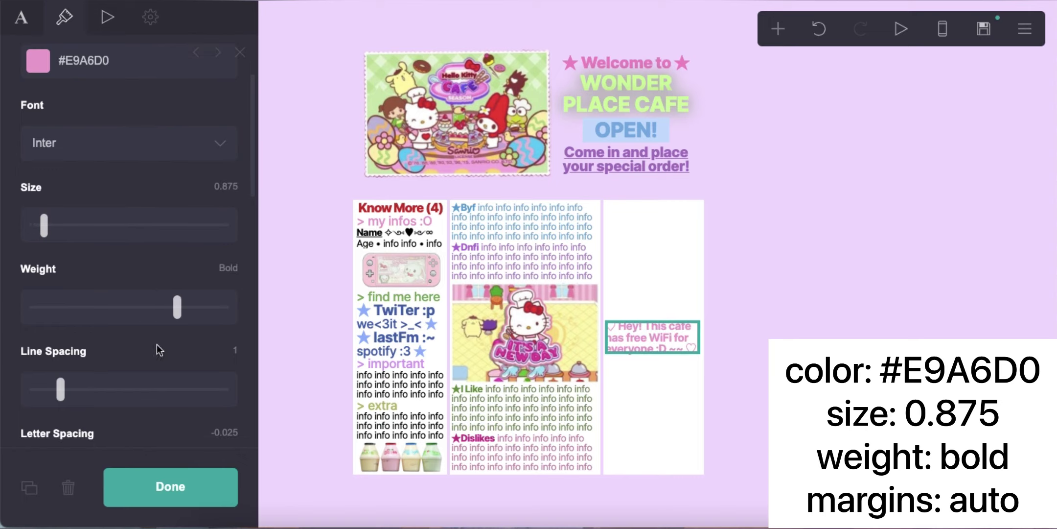
Step: Set the free WiFi text's margins to Auto
scroll(157, 347, "down", 5)
left_click_drag(40, 319, 28, 322)
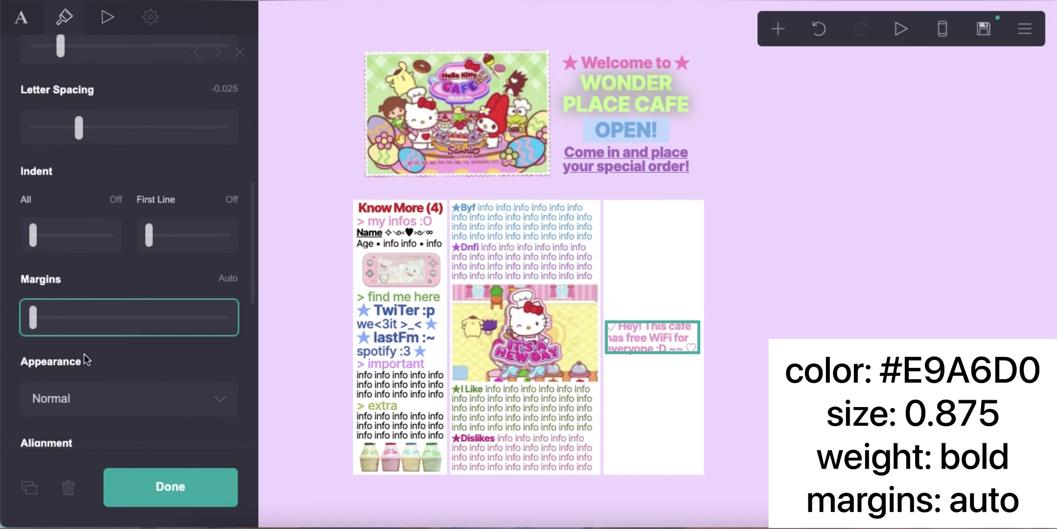
scroll(44, 328, "down", 3)
left_click(758, 383)
Step: Add a text element below the free WiFi text with a "Network Name: xxx" line and a placeholder password line
left_click(656, 340)
left_click(778, 28)
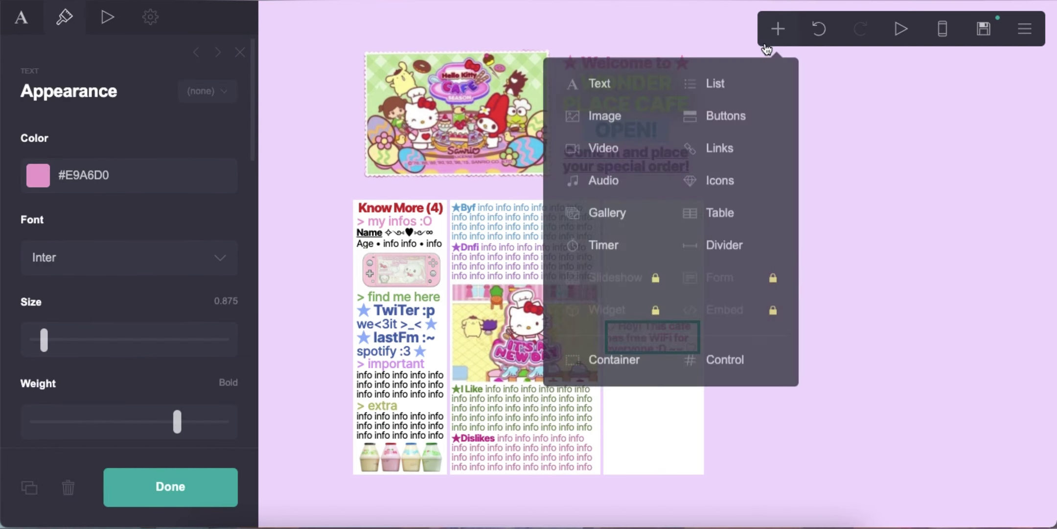
left_click(577, 85)
left_click(74, 138)
type("Netw")
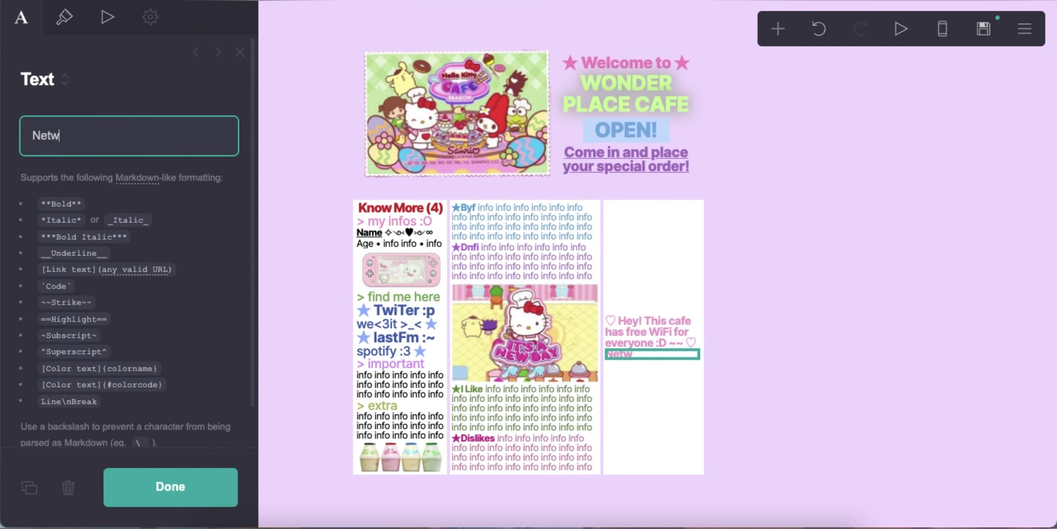
type("ork Name: xxx")
key("Return")
type("Password: xxxxxx")
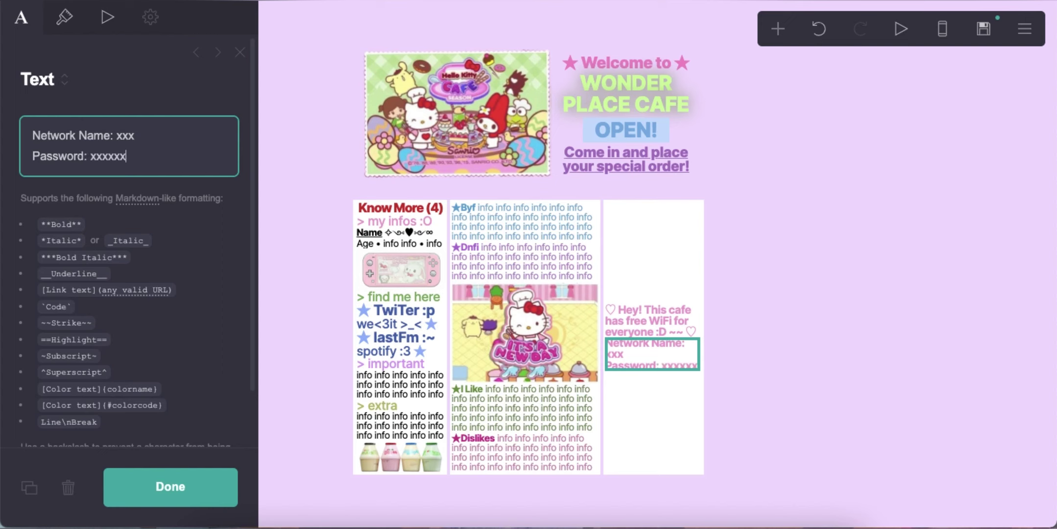
Step: Style the network details text with color #83AE67, size 0.75 and Medium weight
left_click(60, 30)
left_click(131, 173)
type("#83AE67")
key("Return")
scroll(123, 214, "down", 2)
left_click(225, 201)
type(".0.75")
left_click(129, 322)
scroll(137, 284, "down", 3)
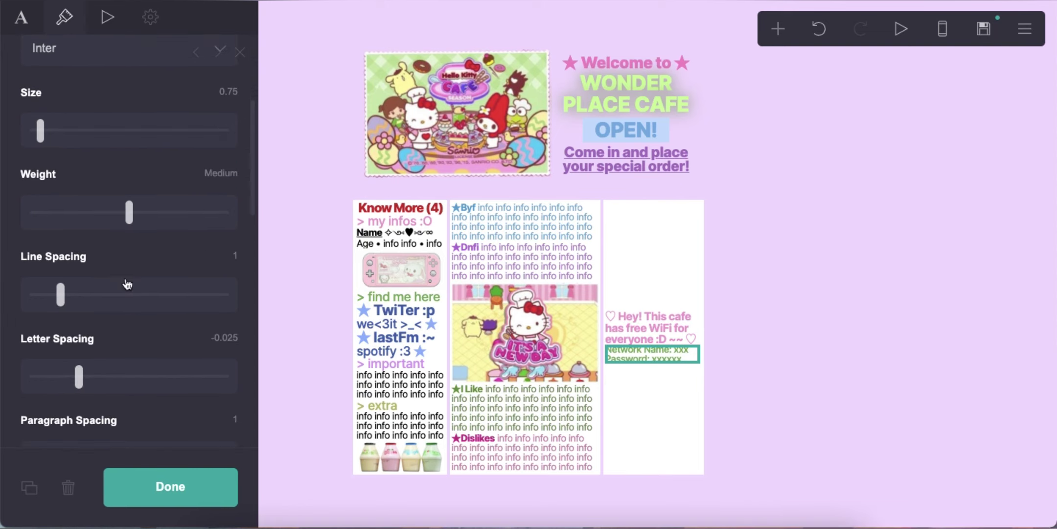
left_click(787, 308)
Step: Add a horizontal divider and place it below the network details in the third column
left_click(778, 28)
left_click(704, 331)
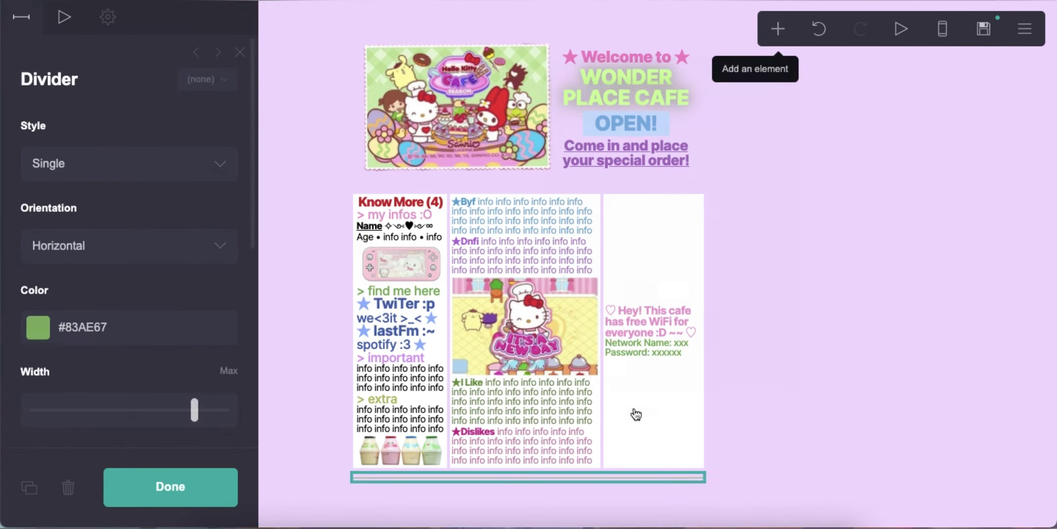
left_click_drag(660, 434, 656, 363)
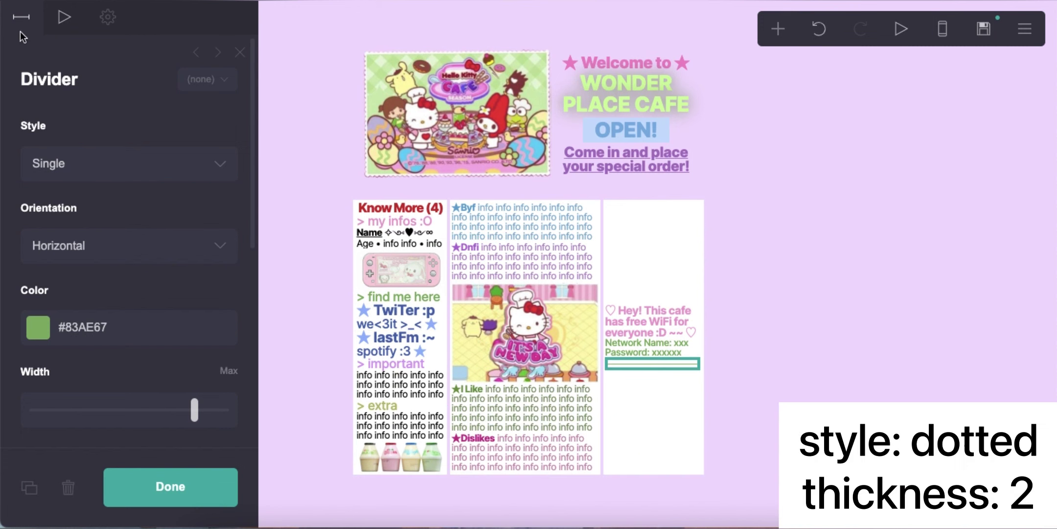
Step: Set the divider's style to Dotted with a thickness of 2, keeping its green color
left_click(93, 172)
left_click(88, 220)
left_click(137, 336)
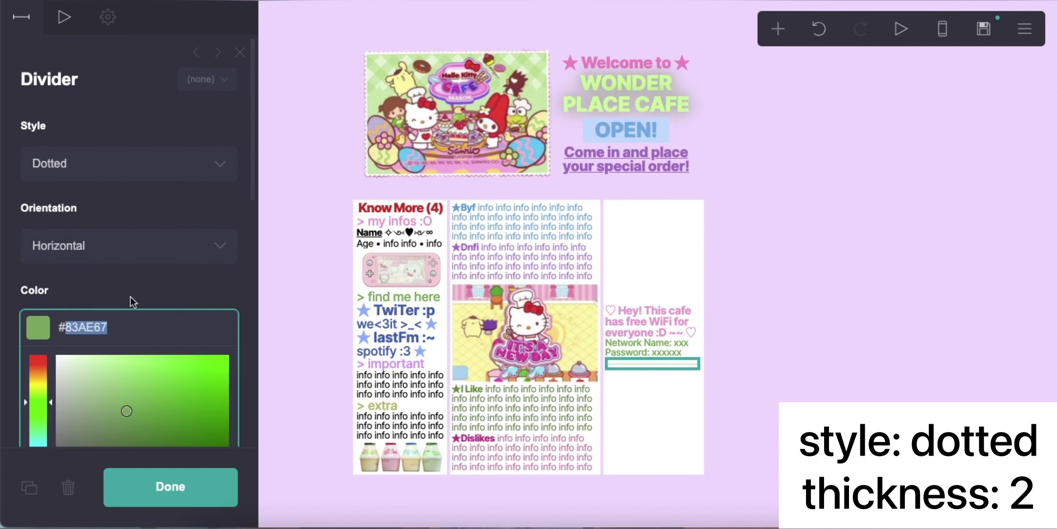
left_click(132, 301)
scroll(139, 328, "down", 5)
left_click(784, 342)
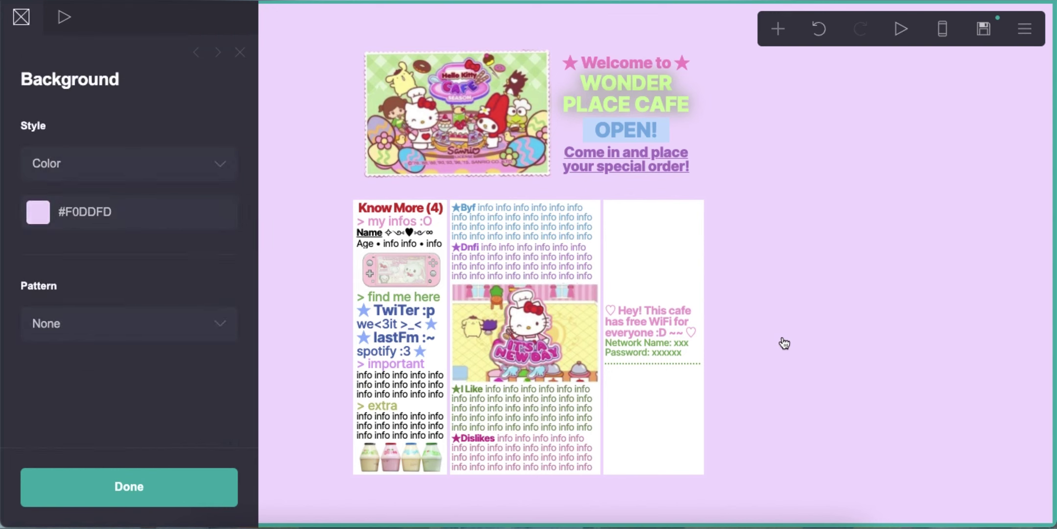
Step: Add a text element below the dotted divider reading "Magic☆Menu"
left_click(779, 28)
left_click(594, 83)
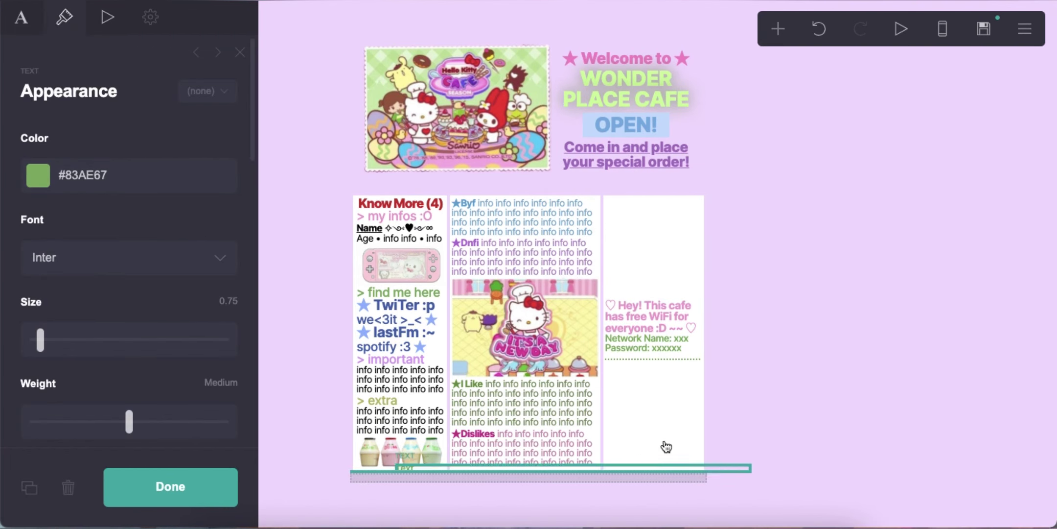
left_click(21, 25)
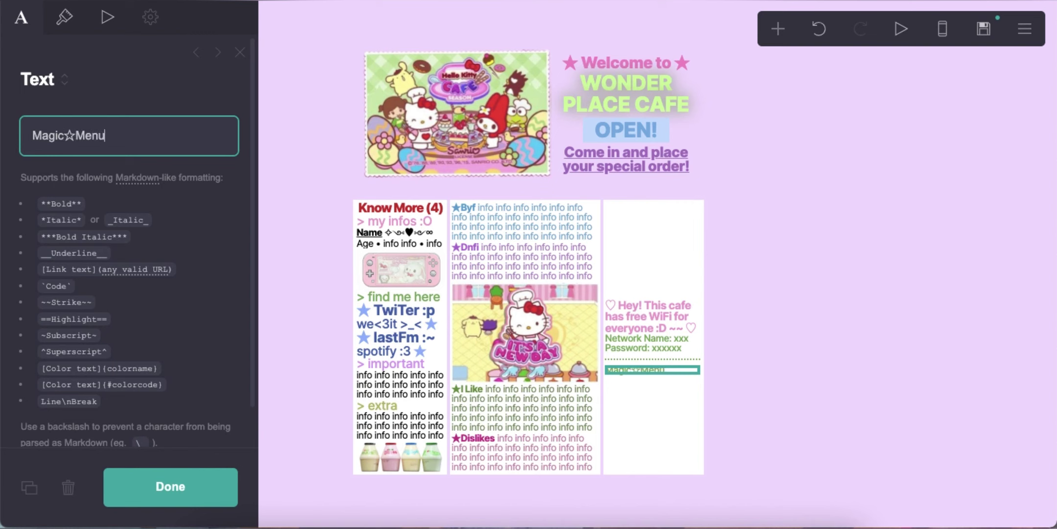
Step: Style the Magic☆Menu text with color #B45419, size 1.125 and Bold weight
left_click(61, 20)
left_click(125, 175)
type("#B45419")
key("Return")
scroll(126, 257, "down", 1)
left_click(223, 275)
type("1.125")
key("Return")
scroll(165, 332, "down", 2)
left_click(176, 293)
scroll(155, 250, "down", 2)
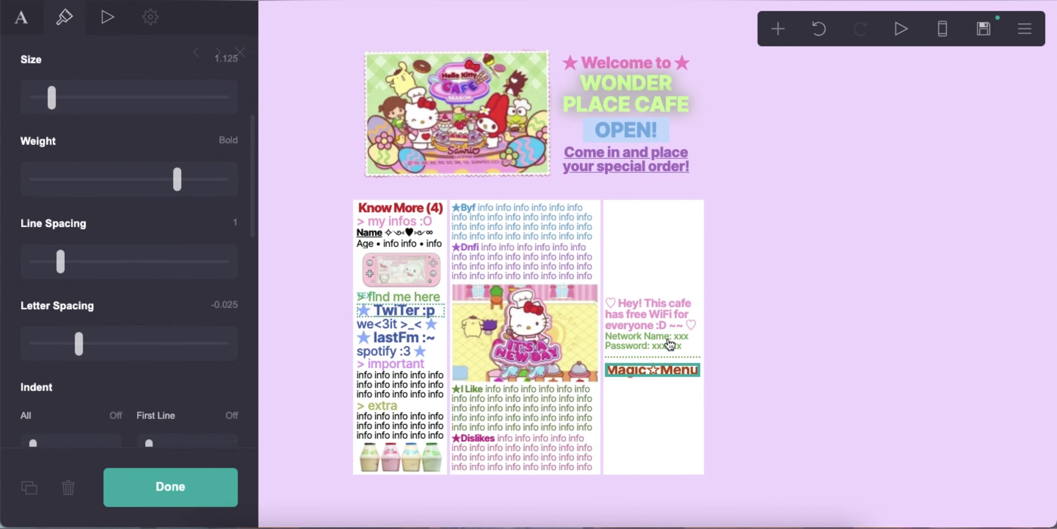
left_click(795, 76)
Step: Add a text element below Magic☆Menu reading "**==Choco cake==** ... $10.00"
left_click(778, 29)
left_click(596, 89)
left_click_drag(550, 488, 654, 376)
type("**==")
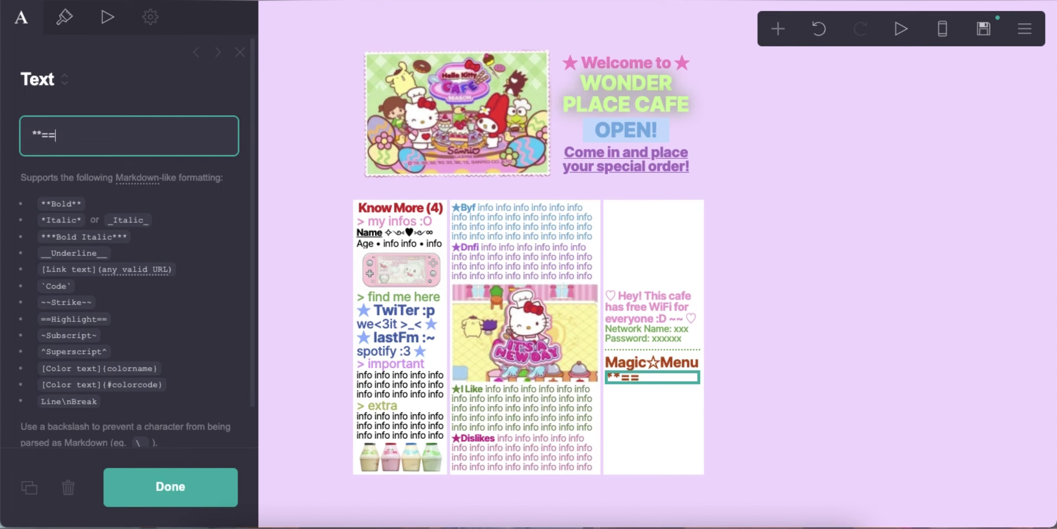
type("Choco cake==** ... $10.00")
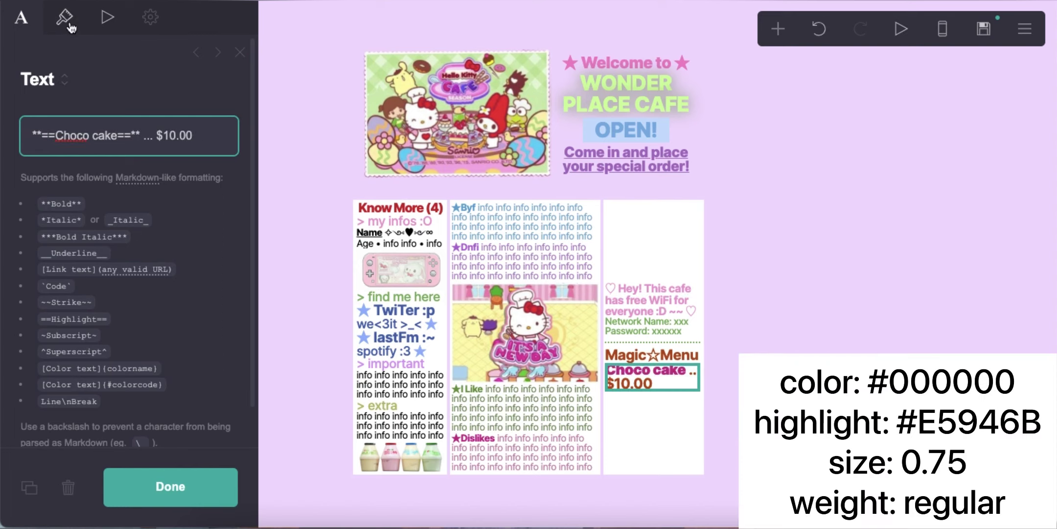
Step: Set the Choco cake text's color to #000000 and its highlight text color to #E5946B
left_click(64, 17)
left_click(128, 175)
type("#000000")
key("Return")
left_click(74, 324)
type("#E5946B")
key("Return")
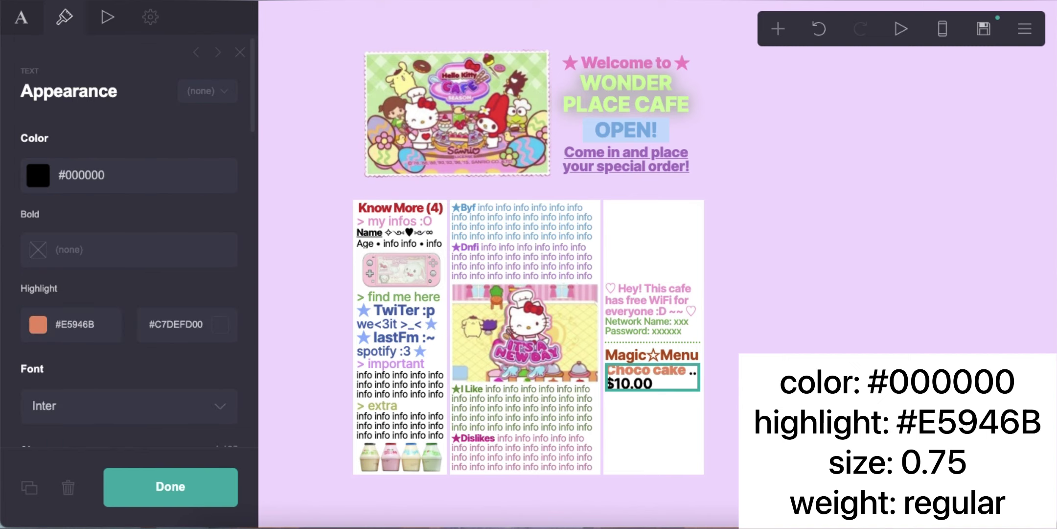
Step: Set the Choco cake text's size to 0.75 and its weight to Regular
scroll(229, 331, "down", 5)
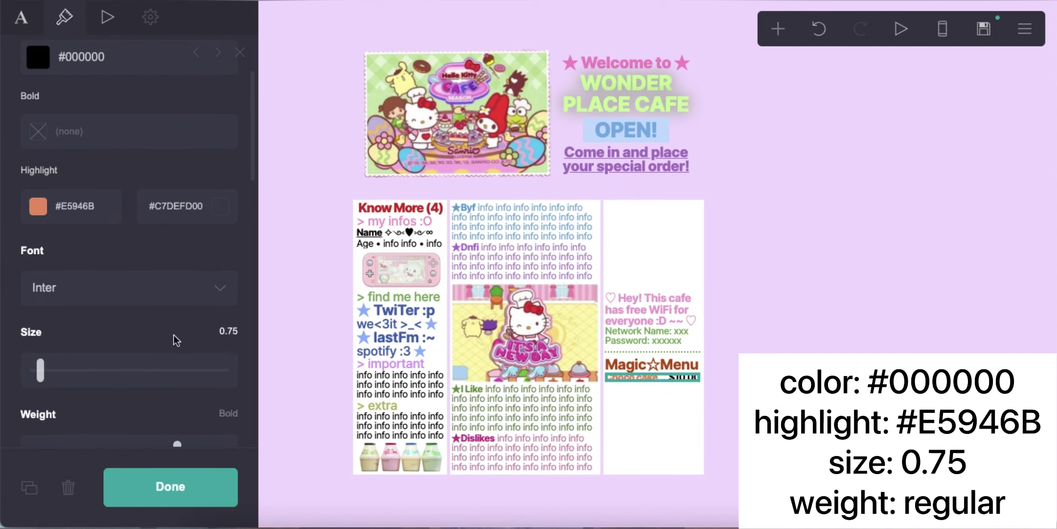
scroll(118, 245, "down", 4)
mouse_move(118, 245)
left_mouse_down()
mouse_move(87, 245)
mouse_move(104, 241)
left_mouse_up()
scroll(156, 287, "up", 7)
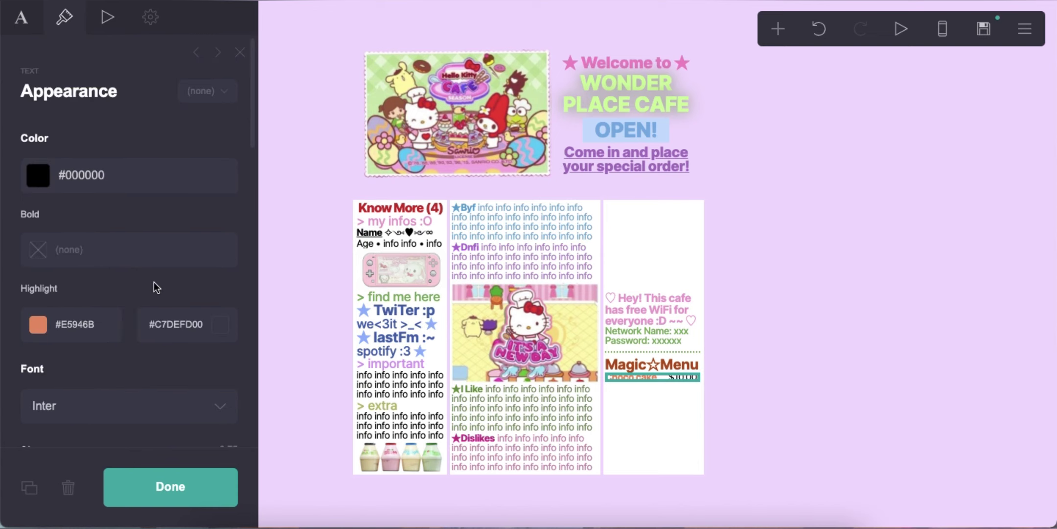
Step: Add the menu lines "**==Honeymoon==** ... $10.00" and "**==Bear&Bread==** ... $10.00" under the Choco cake line
left_click(19, 22)
key("Return")
type("**")
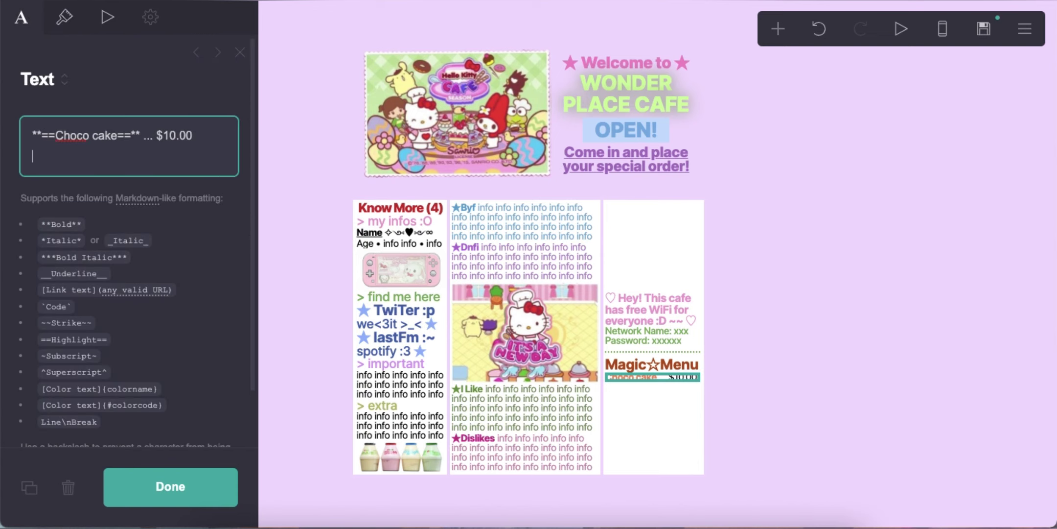
type("==Honeymoon")
key("BackSpace")
key("BackSpace")
type("neymoon==** ... $10.00")
key("Return")
type("**=")
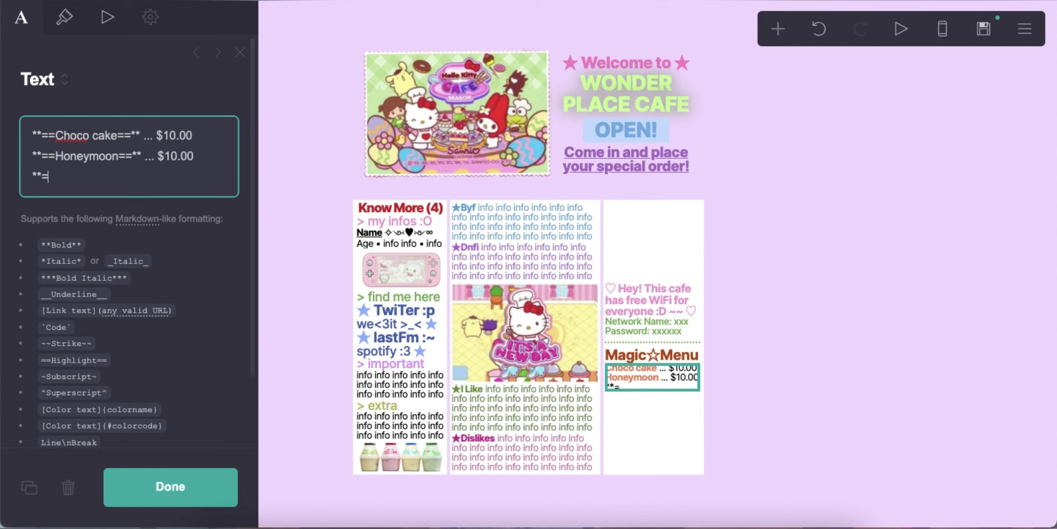
type("=Bear&Bread==** ... $10.00")
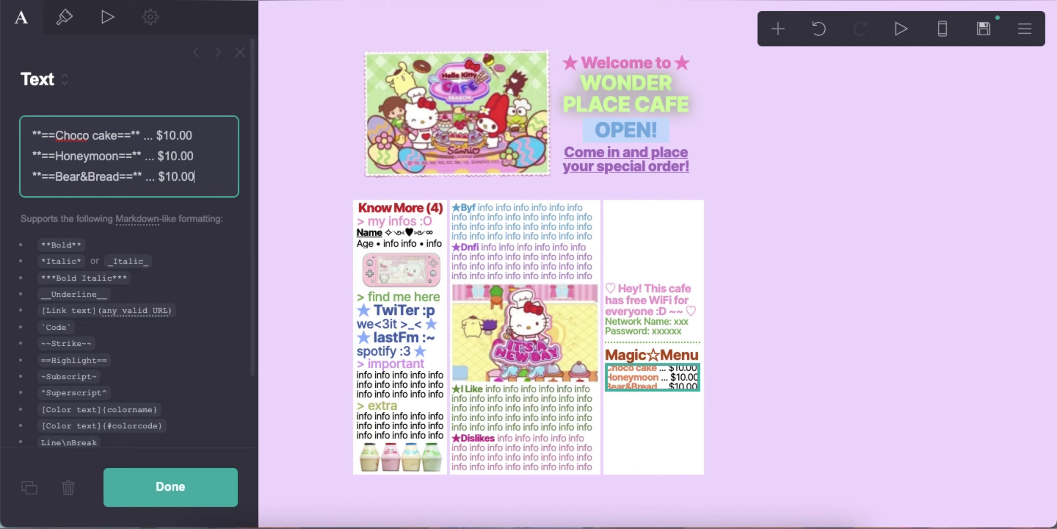
left_click(858, 296)
left_click(937, 34)
left_click(938, 34)
Step: Add a text element below the menu item list reading "__View More__"
left_click(777, 28)
left_click_drag(567, 479, 646, 389)
double_click(43, 136)
type("__Vie")
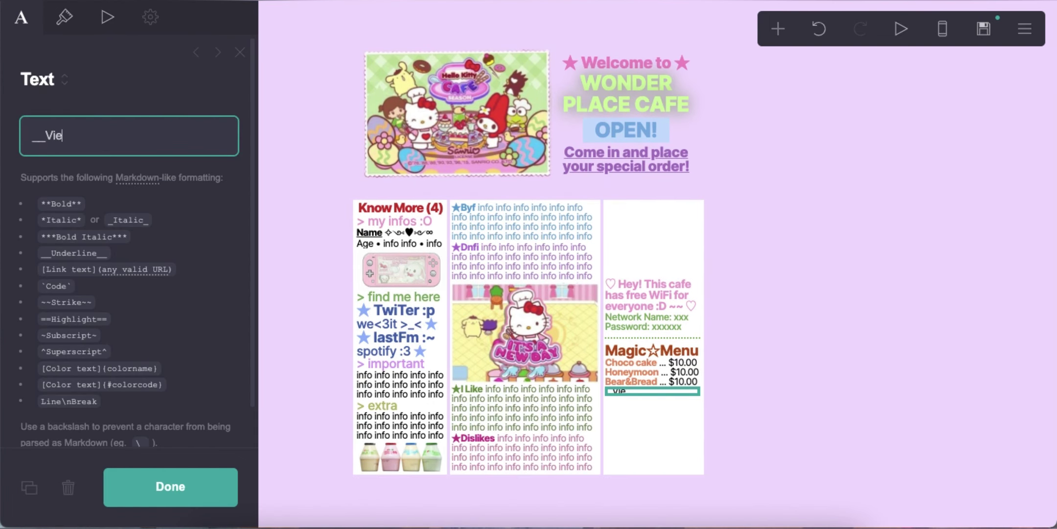
type("w More__")
Step: Set the View More text's color to #E5946B and align it right
left_click(60, 21)
double_click(135, 177)
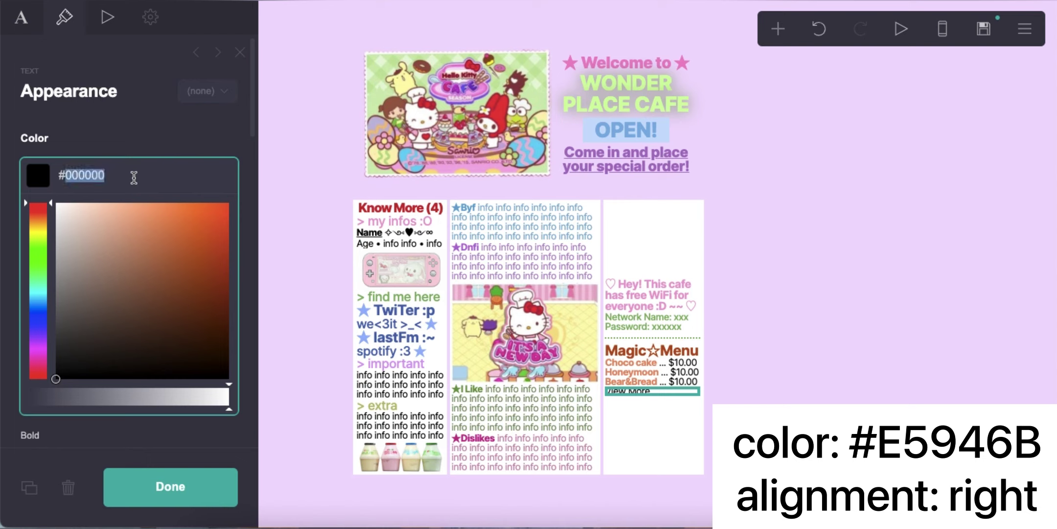
type("E5946B")
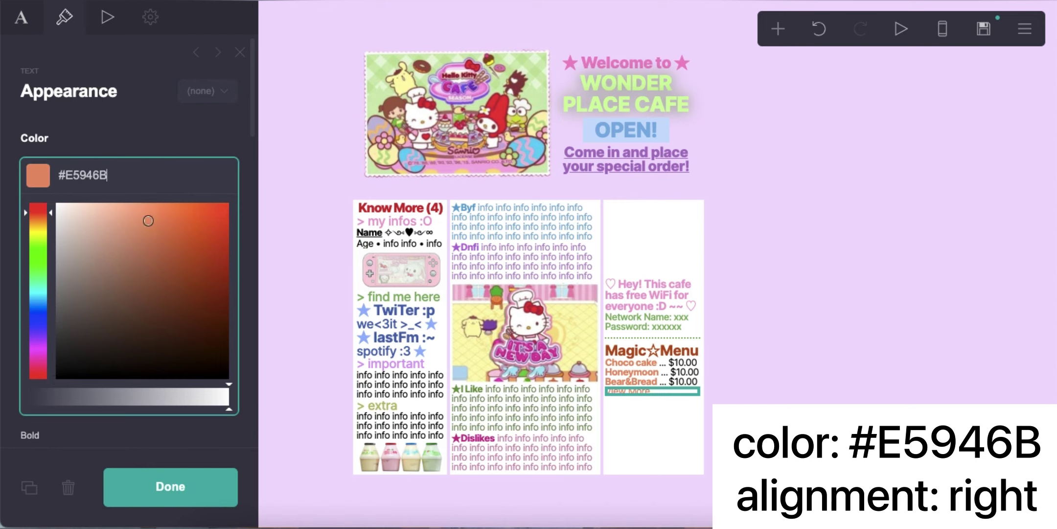
key("Return")
scroll(99, 303, "down", 6)
left_click(127, 259)
left_click(104, 295)
Step: Add an image element below View More and choose the pink flower teacup picture for it
left_click(784, 51)
left_click(778, 29)
left_click(605, 117)
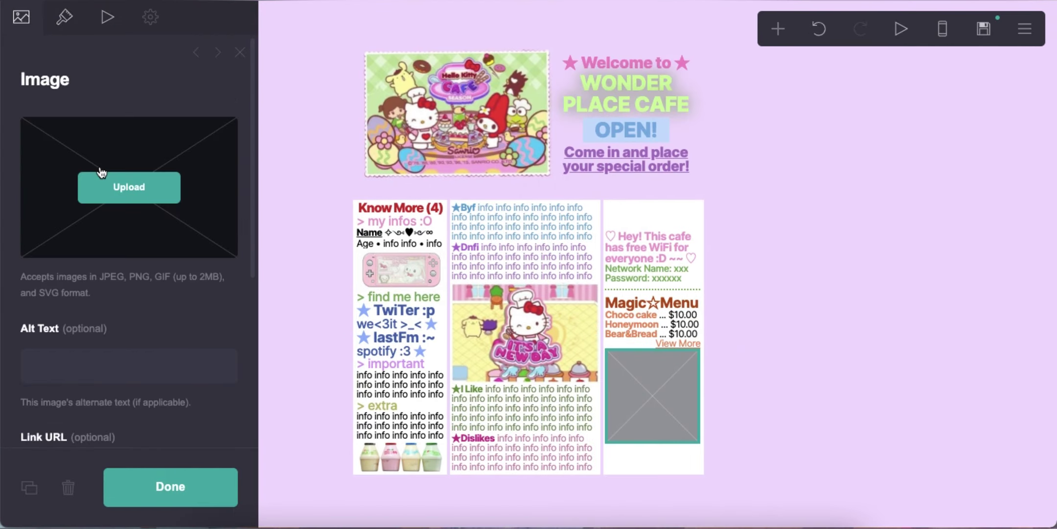
left_click(101, 173)
scroll(737, 176, "up", 5)
double_click(747, 296)
Step: Crop the teacup picture to its full width, centring the crop area on the cup and saucer, and accept it
left_click_drag(410, 286, 315, 286)
left_click_drag(656, 285, 742, 285)
left_click_drag(607, 273, 607, 288)
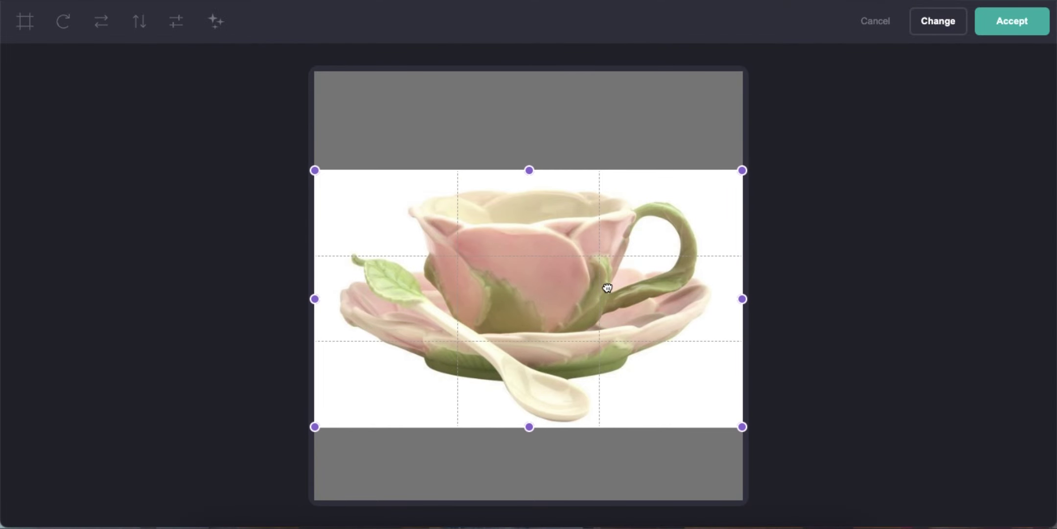
left_click(976, 21)
left_click(832, 301)
Step: Duplicate the Magic☆Menu heading below the teacup image and change its text to "Cafe's Playlist"
left_click(637, 322)
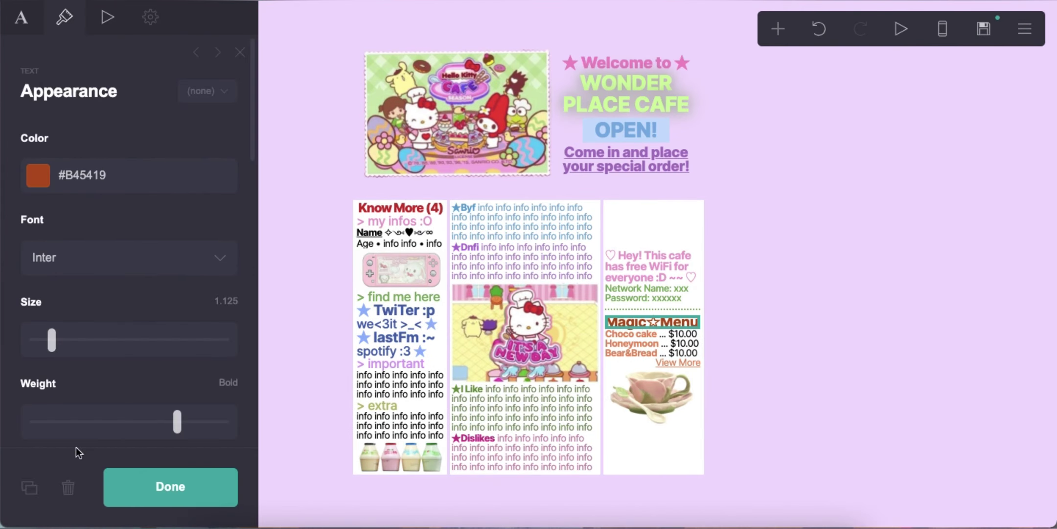
left_click(29, 487)
key("ctrl+a")
type("Cafe's Playlist")
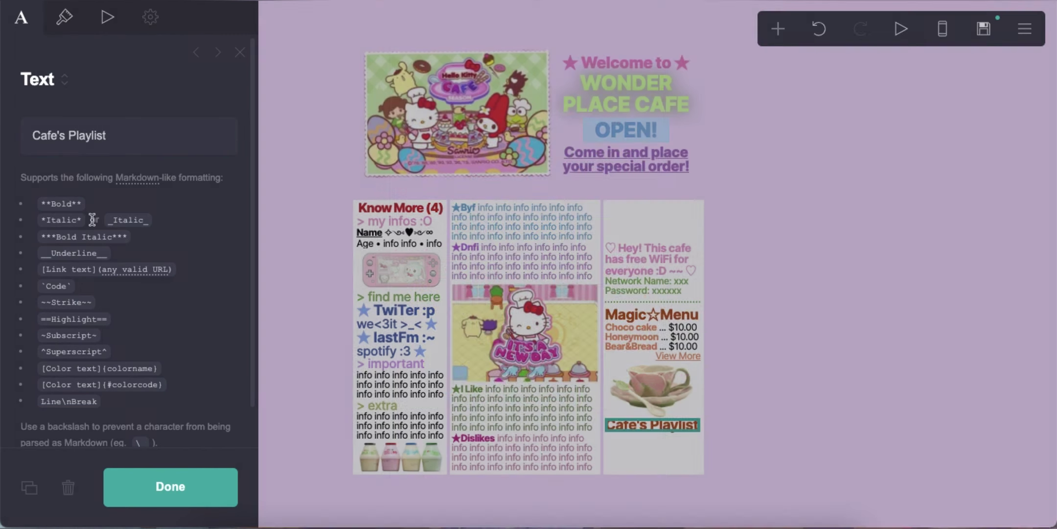
Step: Set the Cafe's Playlist heading's color to #41A2ED and check the layout
left_click(64, 17)
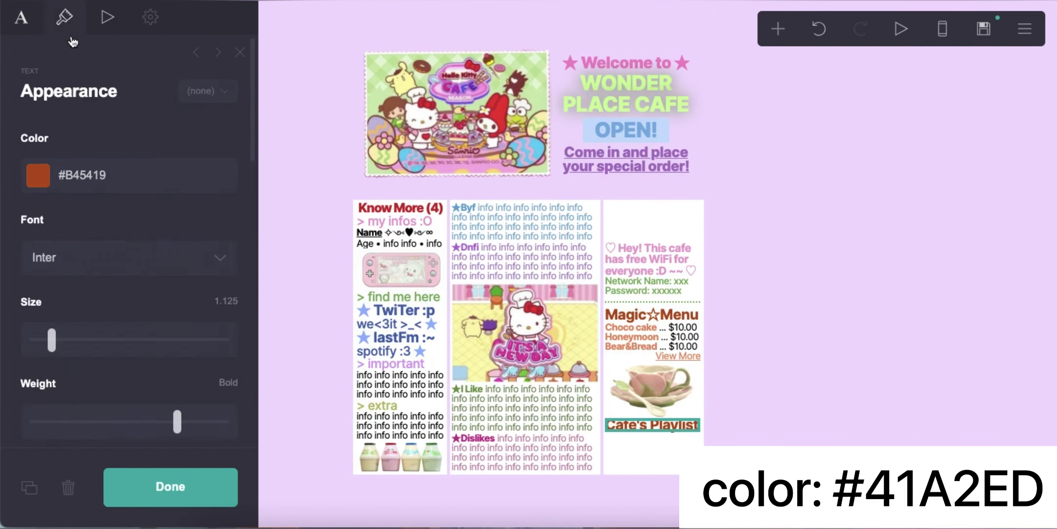
left_click(140, 184)
type("41A2ED")
key("Return")
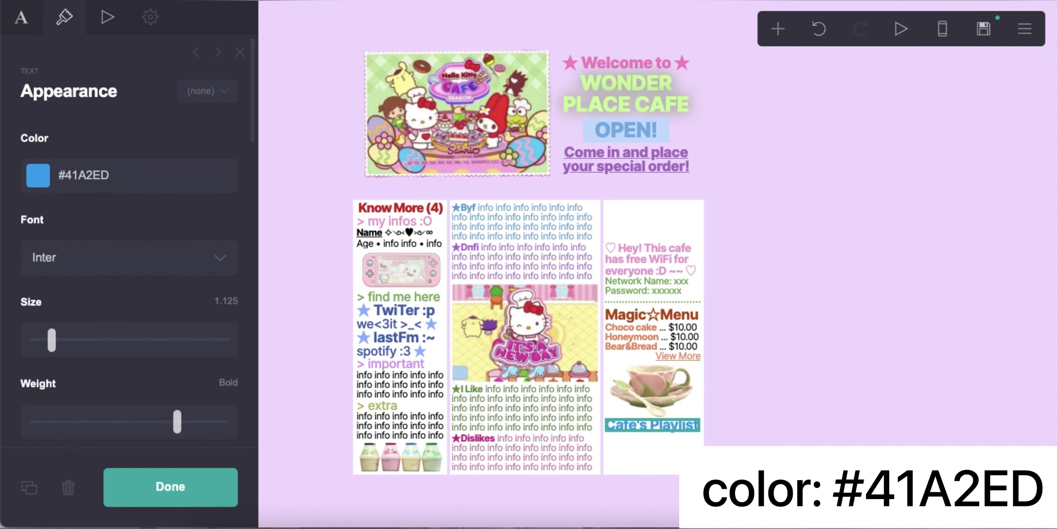
left_click(830, 389)
left_click(941, 43)
left_click(940, 44)
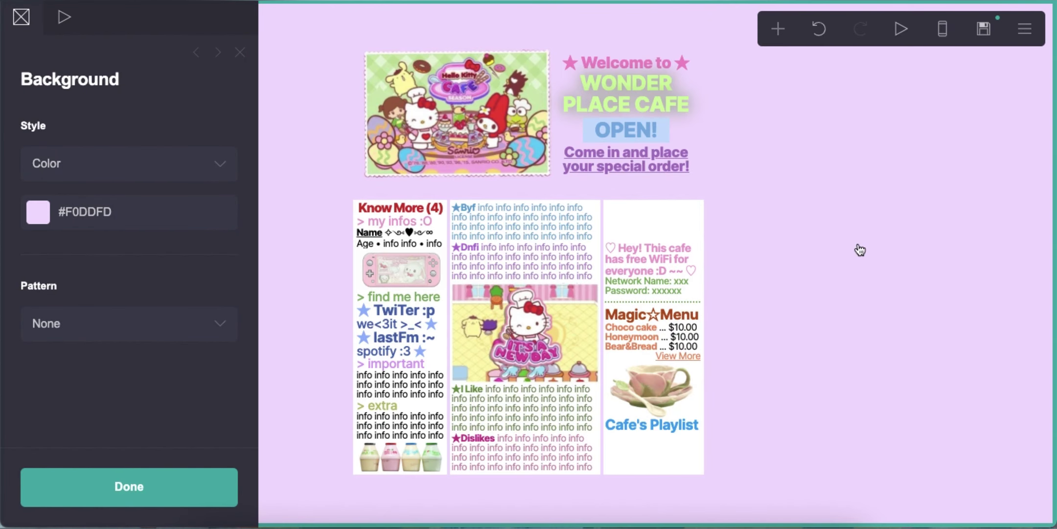
Step: Duplicate the menu item list below Cafe's Playlist and replace its text with "==1.== Artist ==2.== Artist ==3.== Artist"
left_click_drag(637, 335, 634, 447)
left_click(51, 79)
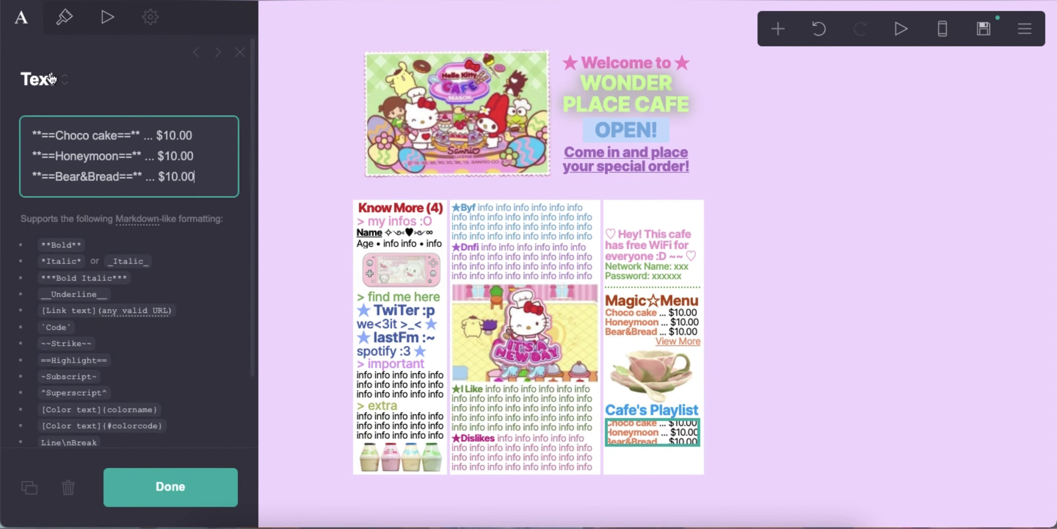
left_click_drag(32, 129, 212, 179)
type("==1.== Artist ==2.")
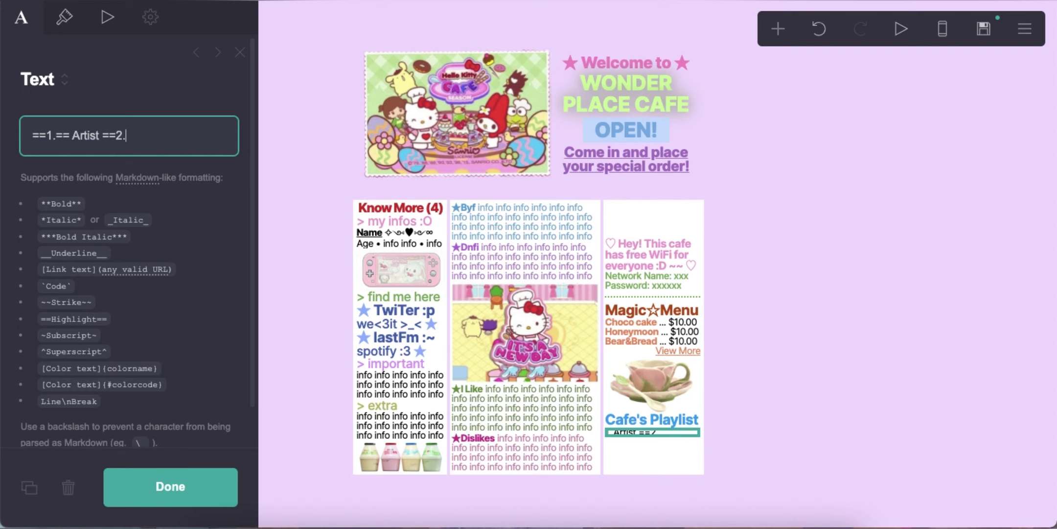
type("== Artist ==3.=")
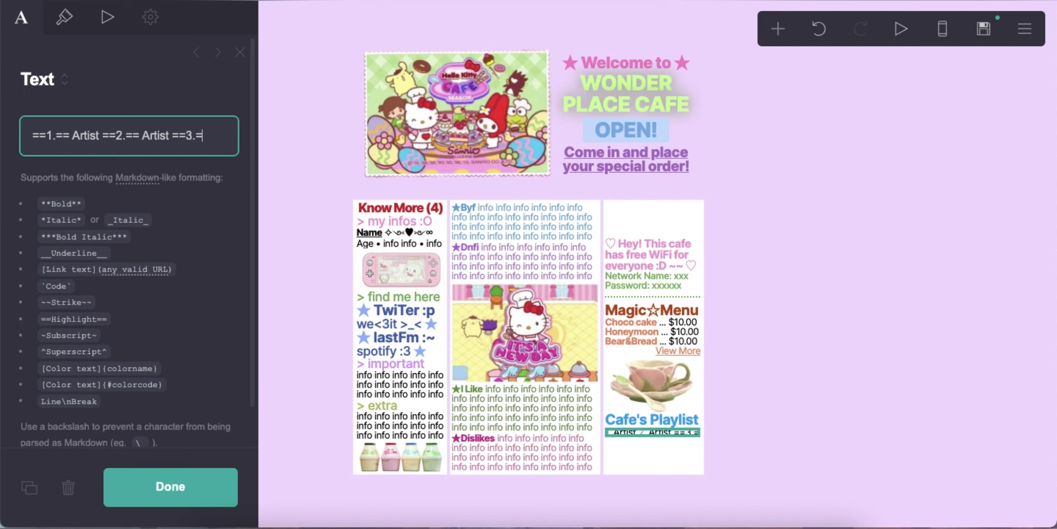
type("= Artist")
Step: Extend the playlist text with copied Artist entries numbered 4 to 7, keeping each number highlighted
triple_click(34, 149)
right_click(68, 146)
left_click(98, 252)
right_click(100, 159)
left_click(134, 262)
double_click(79, 156)
type("4")
double_click(51, 176)
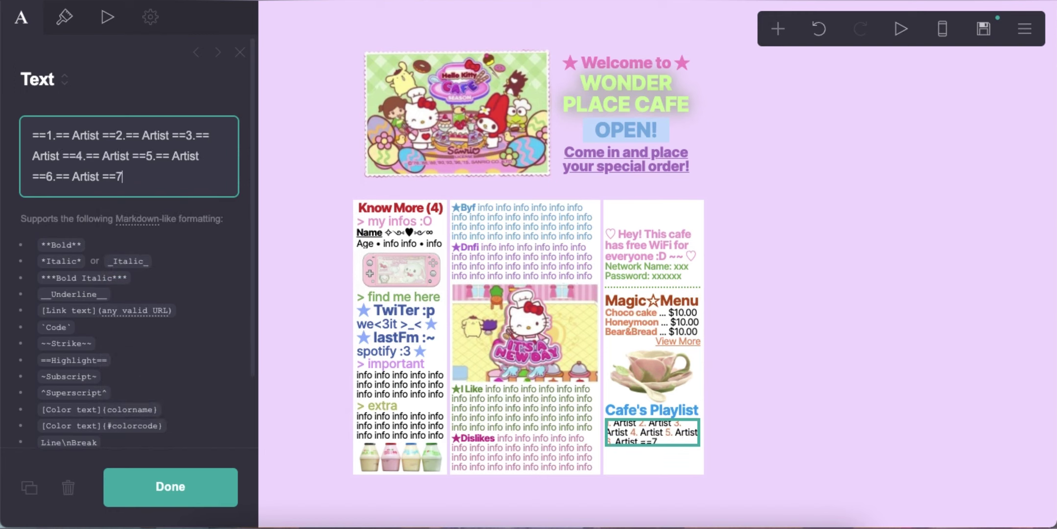
Step: Set the artist list's highlight text color to #41A2ED and its line spacing to 1.125
left_click(64, 17)
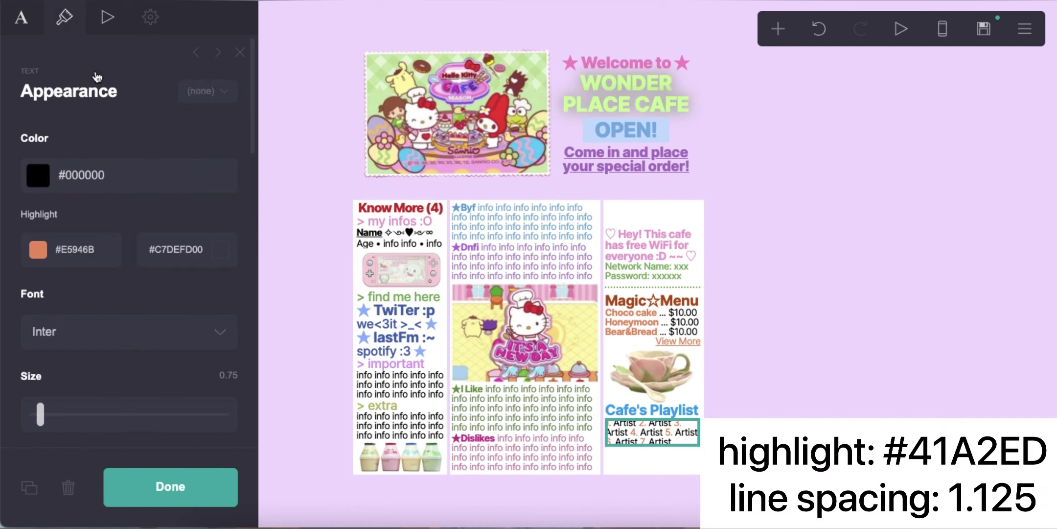
left_click(98, 249)
type("#41A2ED")
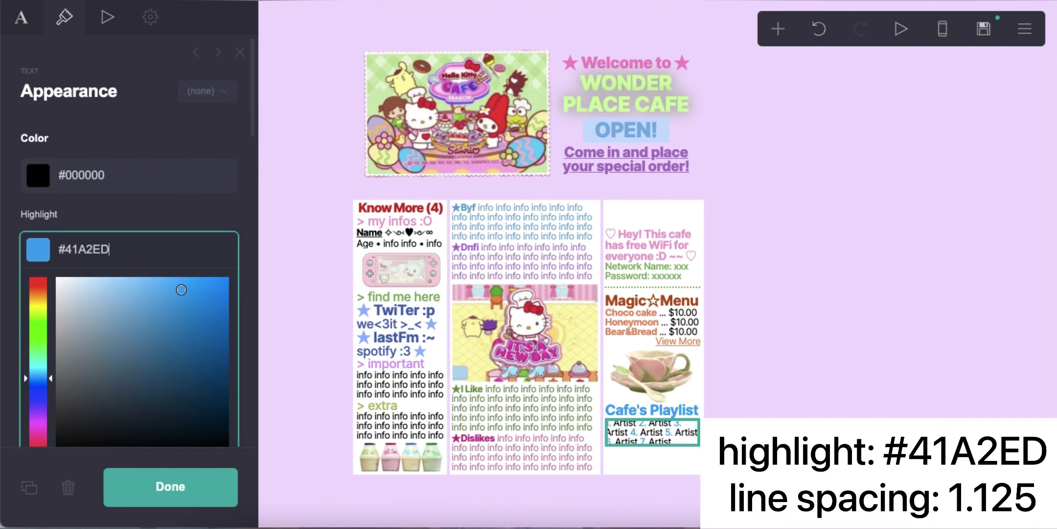
key("Return")
scroll(213, 238, "down", 6)
type("1.125")
key("Return")
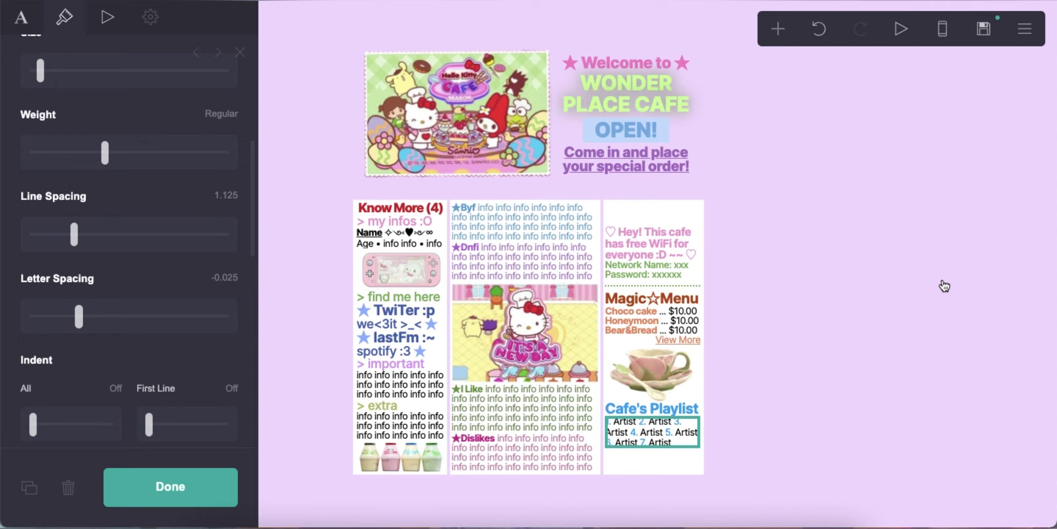
left_click(944, 285)
left_click(937, 35)
left_click(937, 35)
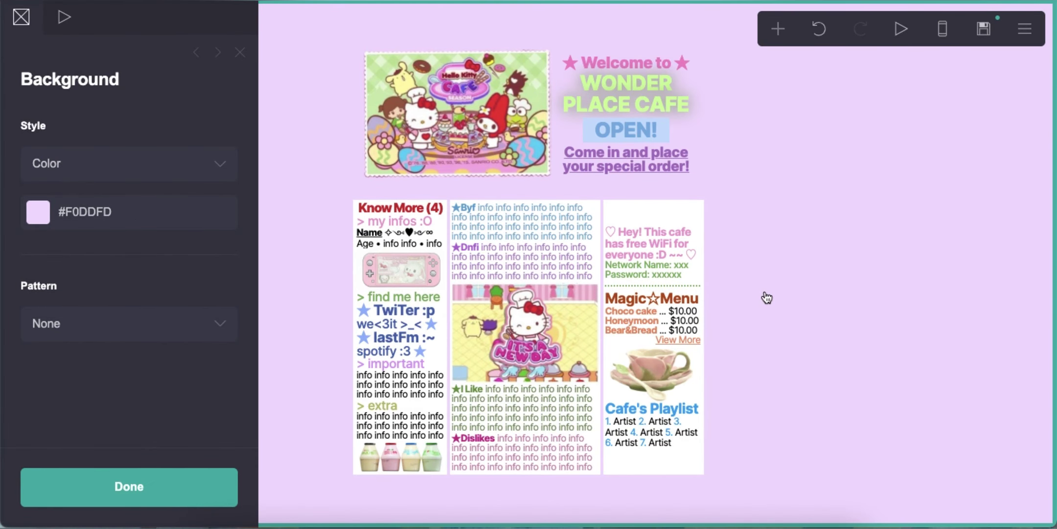
Step: Duplicate the Cafe's Playlist heading below the artist list and change its text to "Media!"
left_click_drag(620, 400, 644, 460)
left_click(21, 17)
type("Meida")
key("BackSpace")
key("BackSpace")
key("BackSpace")
type("da")
Step: Set the Media! heading's color to #C81B2F
left_click(64, 18)
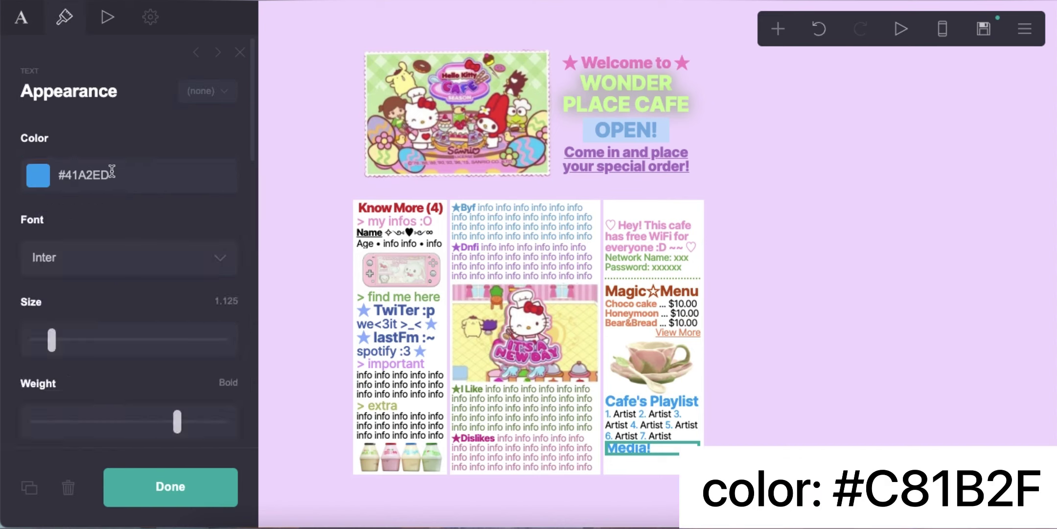
left_click(125, 172)
type("#C81B2F")
key("Return")
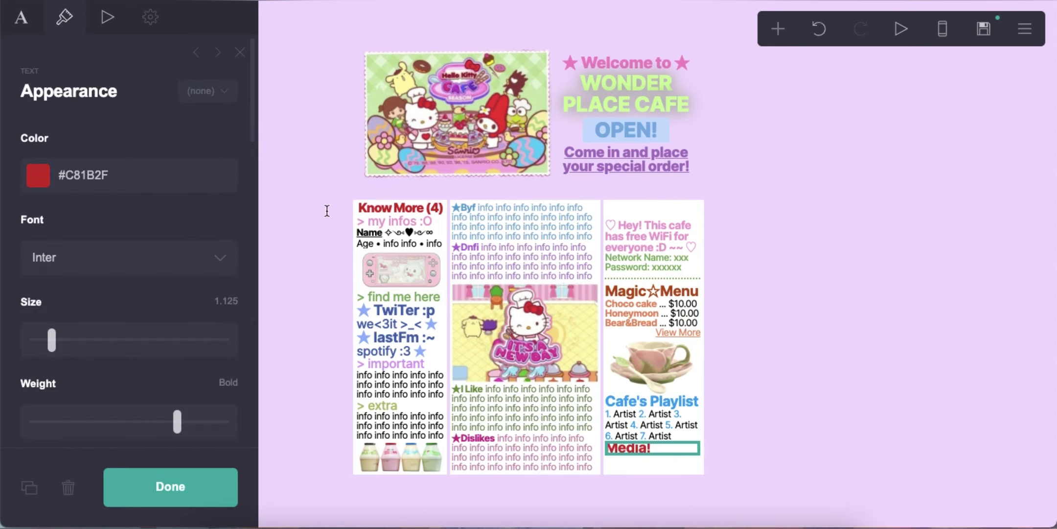
Step: Duplicate the artist list below Media! and replace its text with repeated "info" words between two highlighted stars, "==★=="
left_click(684, 420)
left_click(29, 487)
left_click_drag(634, 439, 656, 475)
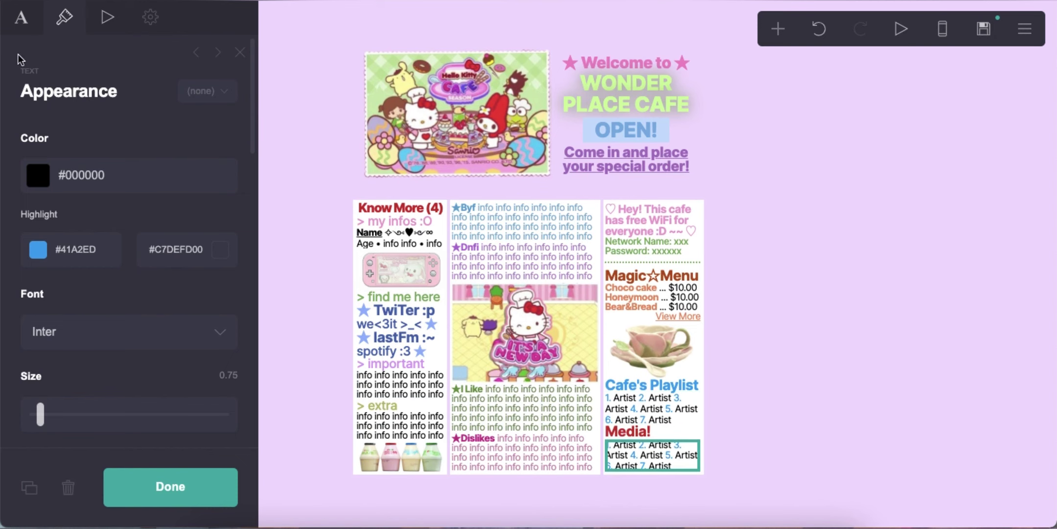
left_click(21, 27)
left_click_drag(181, 179, 3, 106)
type("==★==")
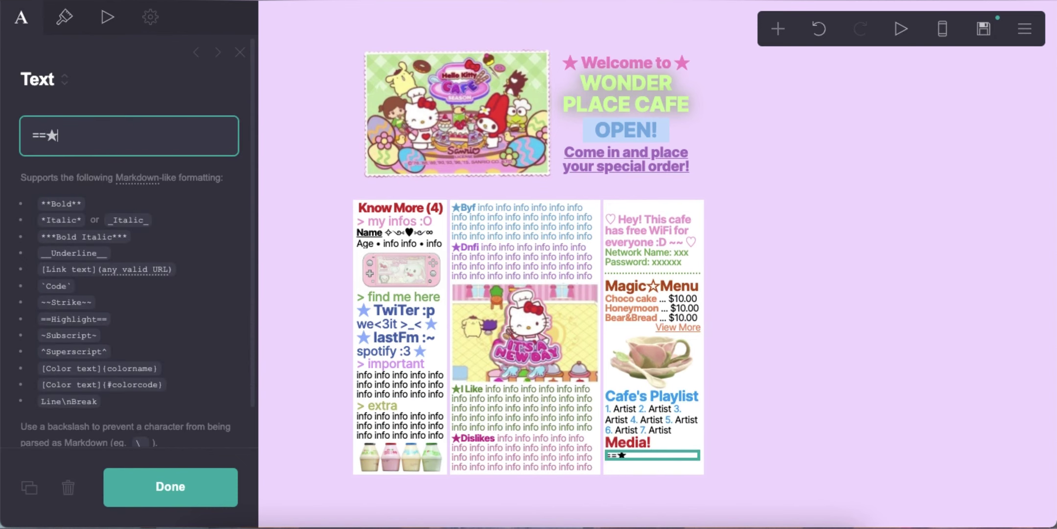
key("super+v")
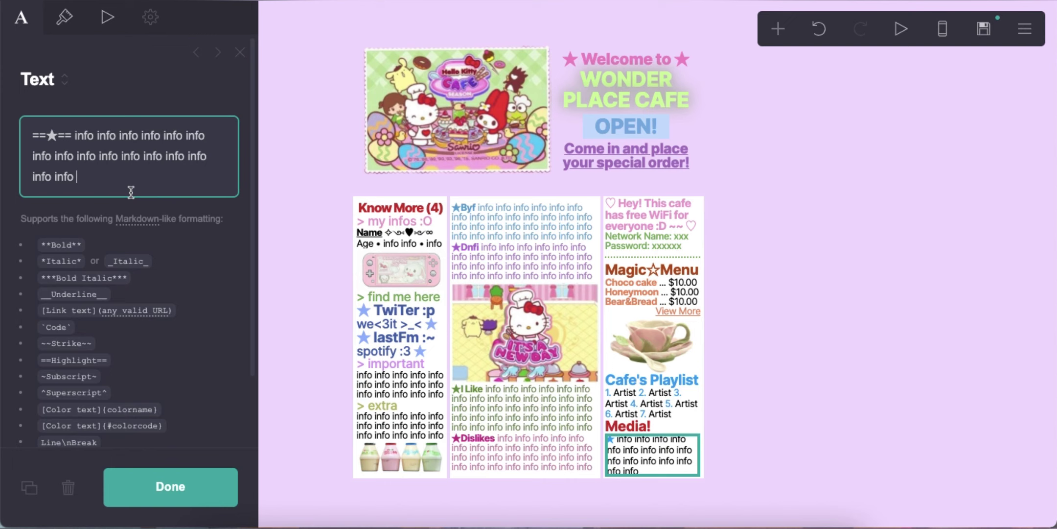
left_click_drag(97, 186, 33, 178)
key("BackSpace")
type("==★==")
Step: Set the highlight text color of the starred info text below Media! to #C81B2F
left_click(64, 17)
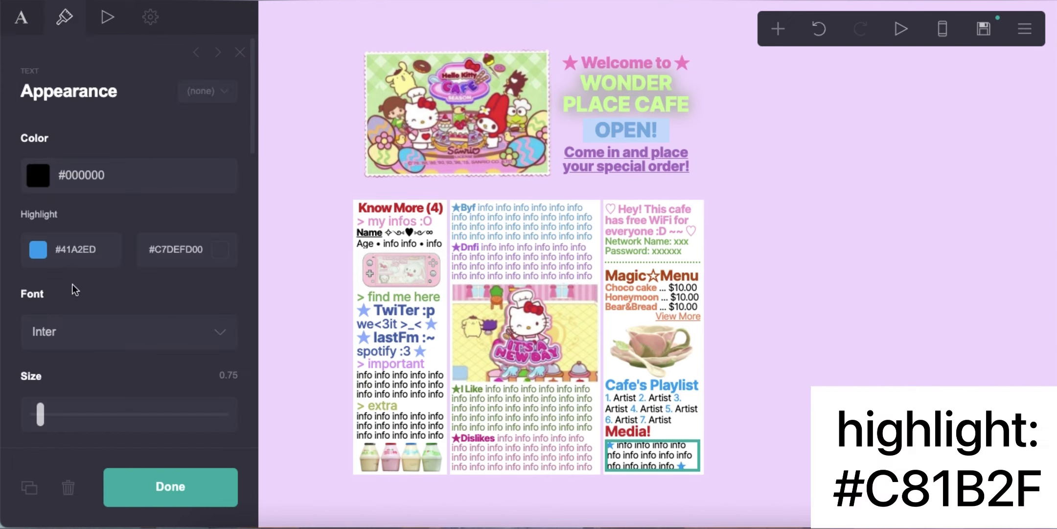
scroll(83, 195, "down", 3)
left_click(85, 152)
type("#C81B2F")
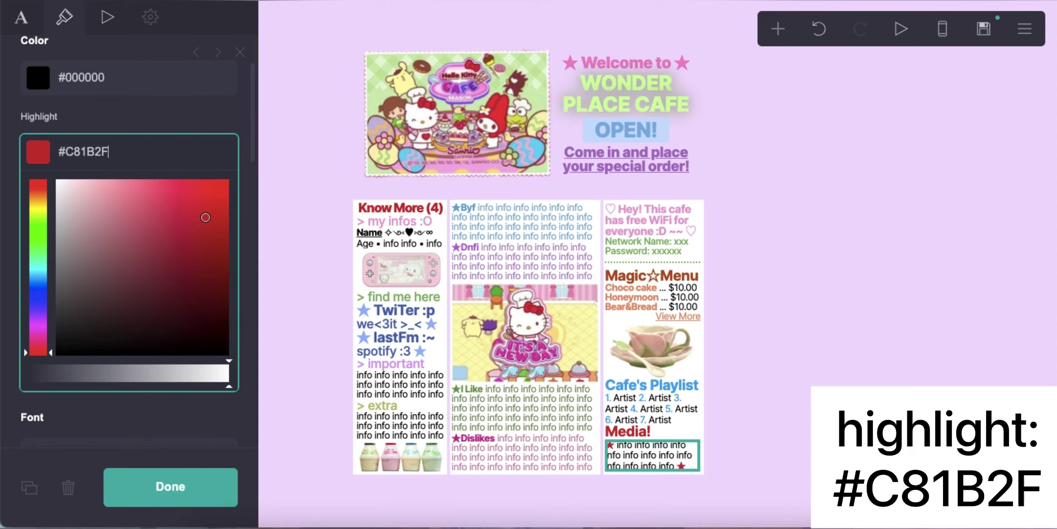
key("Return")
Step: Check the finished page in the mobile layout and save the site
left_click(802, 392)
left_click(941, 29)
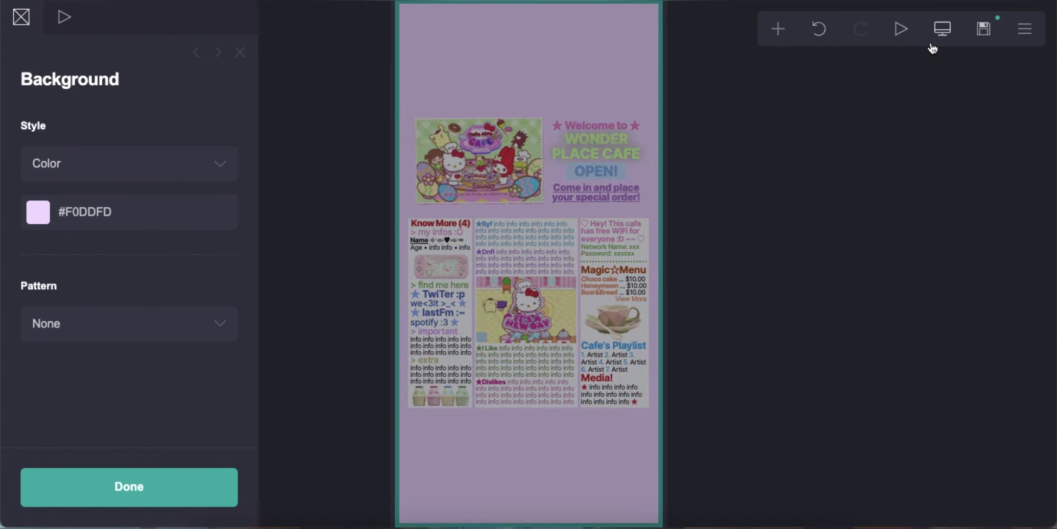
left_click(943, 28)
left_click(984, 28)
left_click(104, 172)
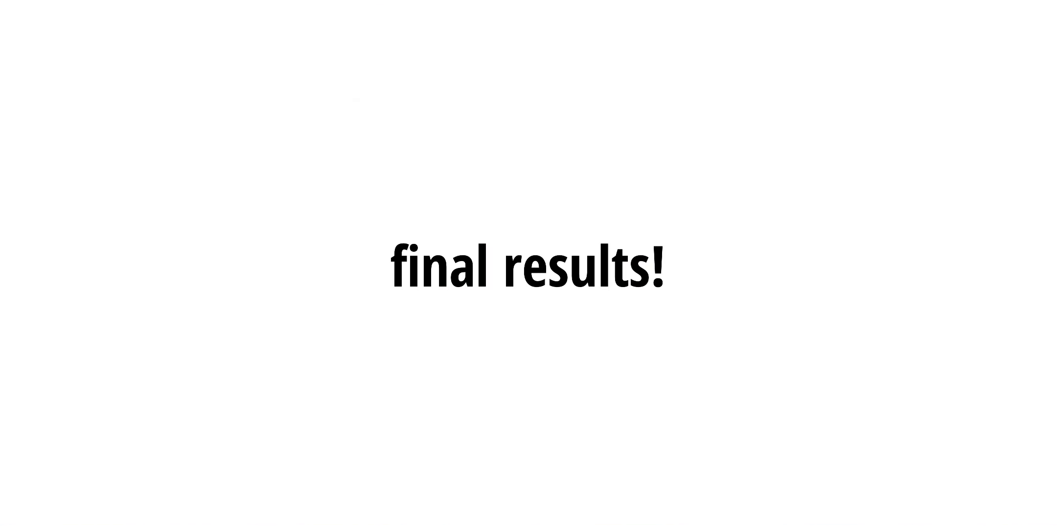